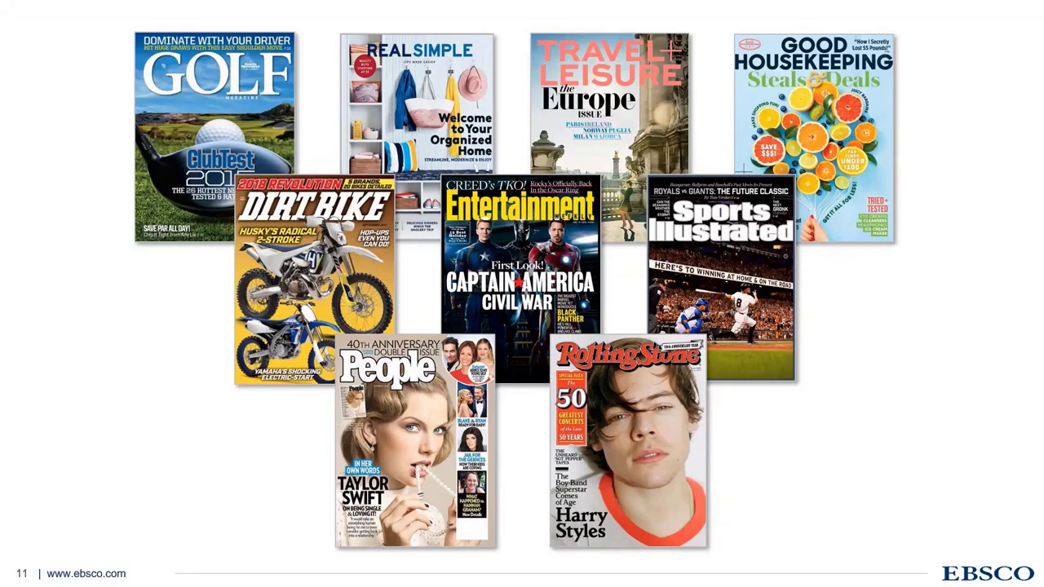
key("Right")
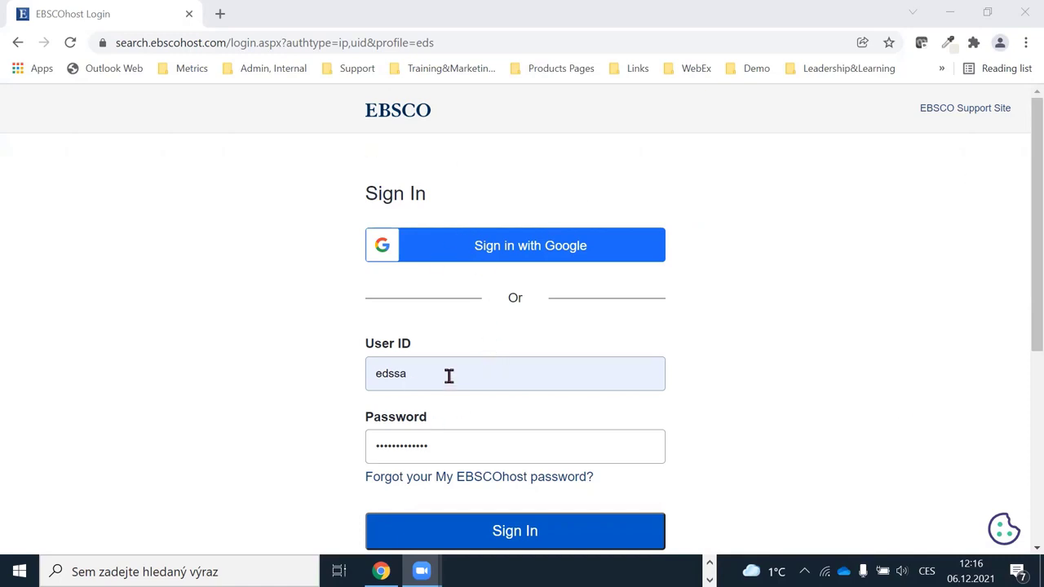
- Sign in to EBSCOhost with the user ID and password already filled in
left_click(421, 382)
double_click(400, 373)
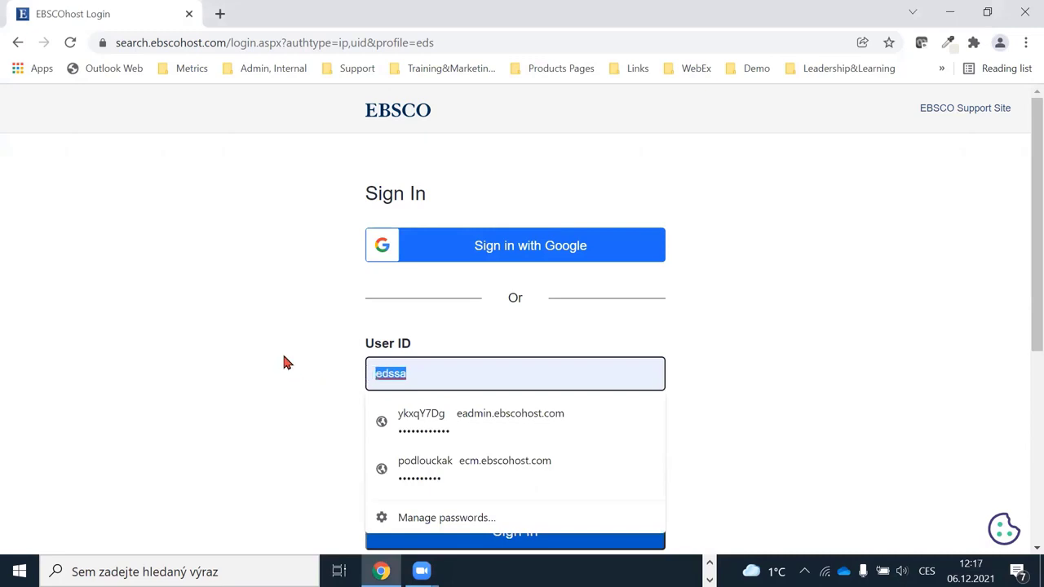
left_click(257, 345)
double_click(438, 448)
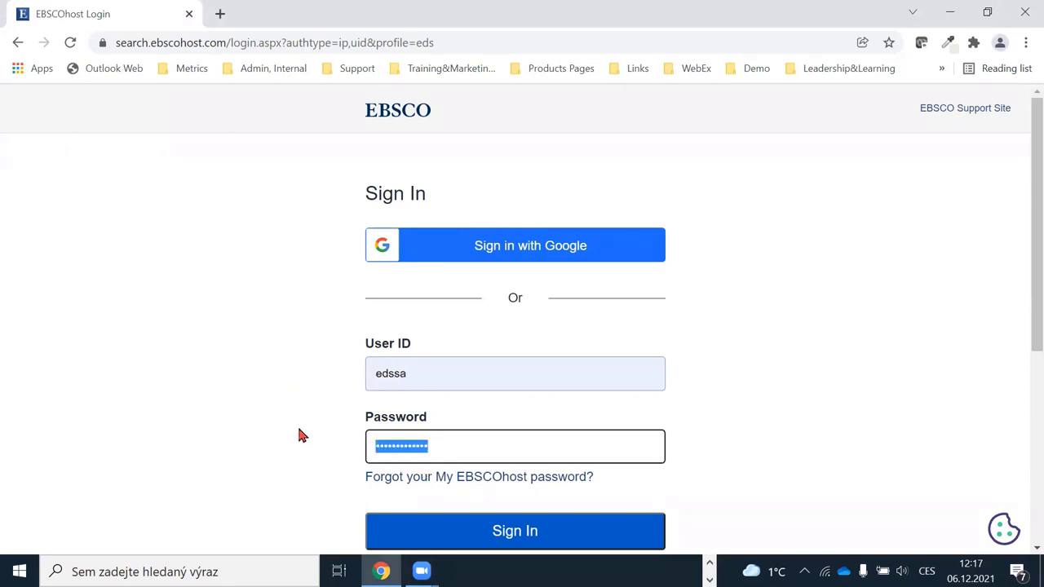
left_click(204, 375)
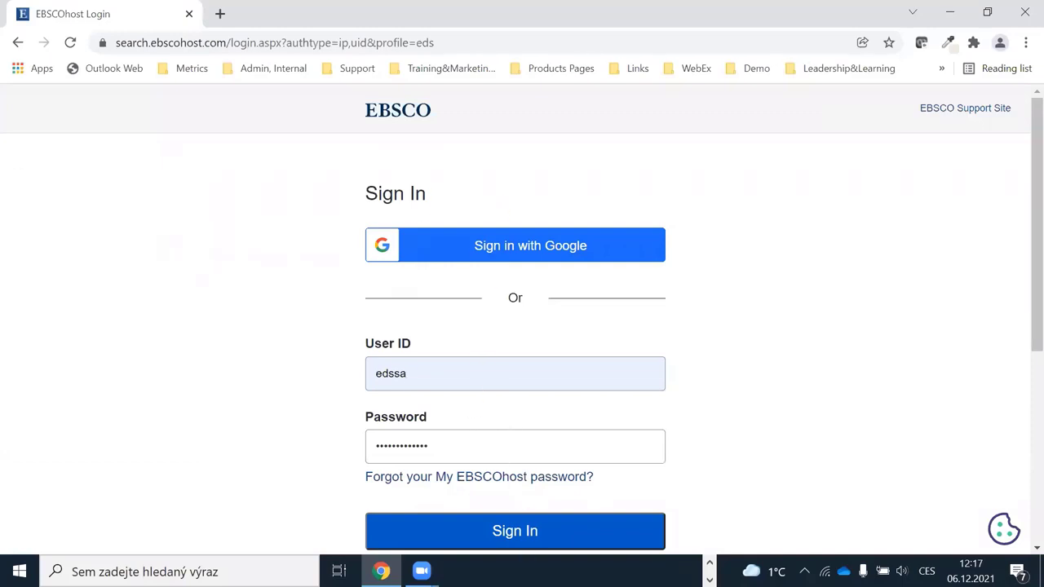
left_click(526, 540)
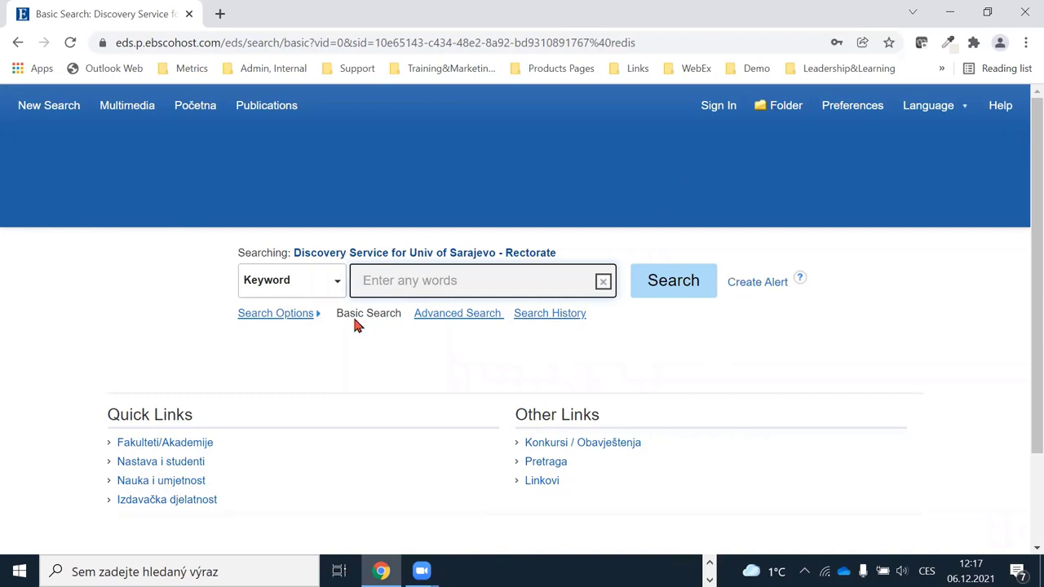
left_click_drag(337, 314, 402, 318)
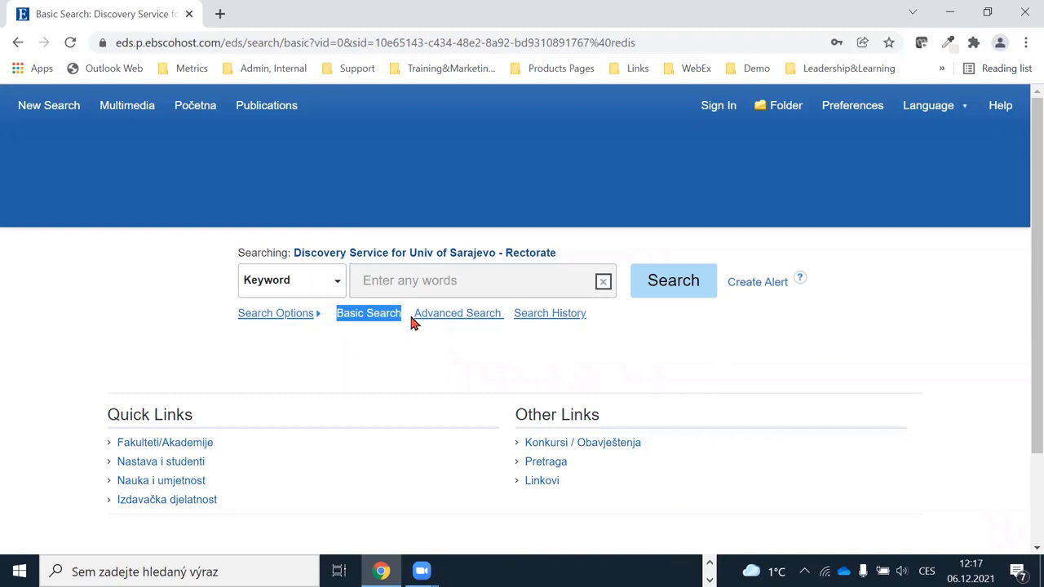
left_click_drag(408, 313, 505, 320)
left_click(381, 359)
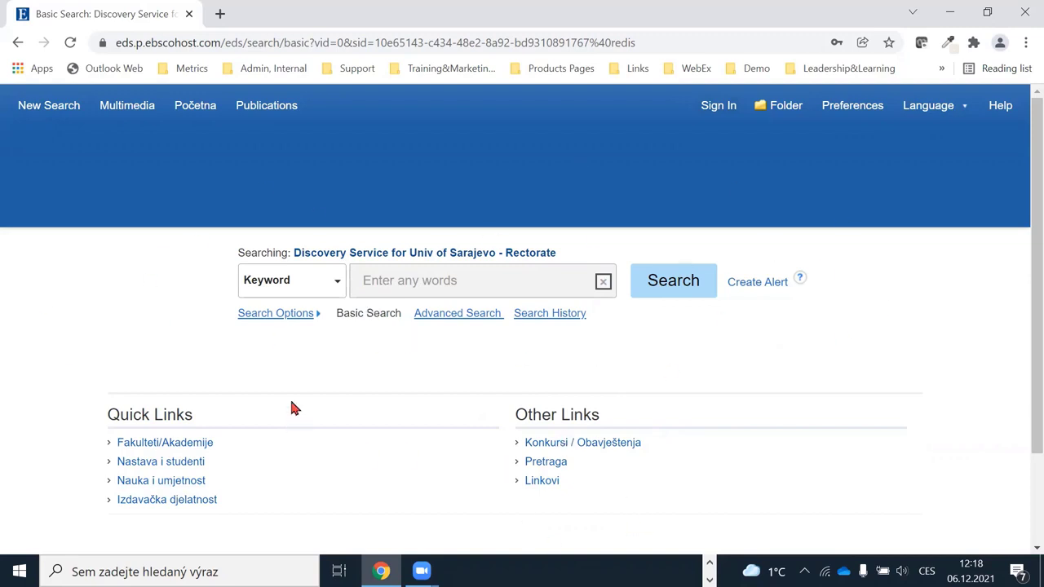
- Run a basic keyword search for "sociology", entering "socio" and choosing the suggested popular term
left_click(289, 280)
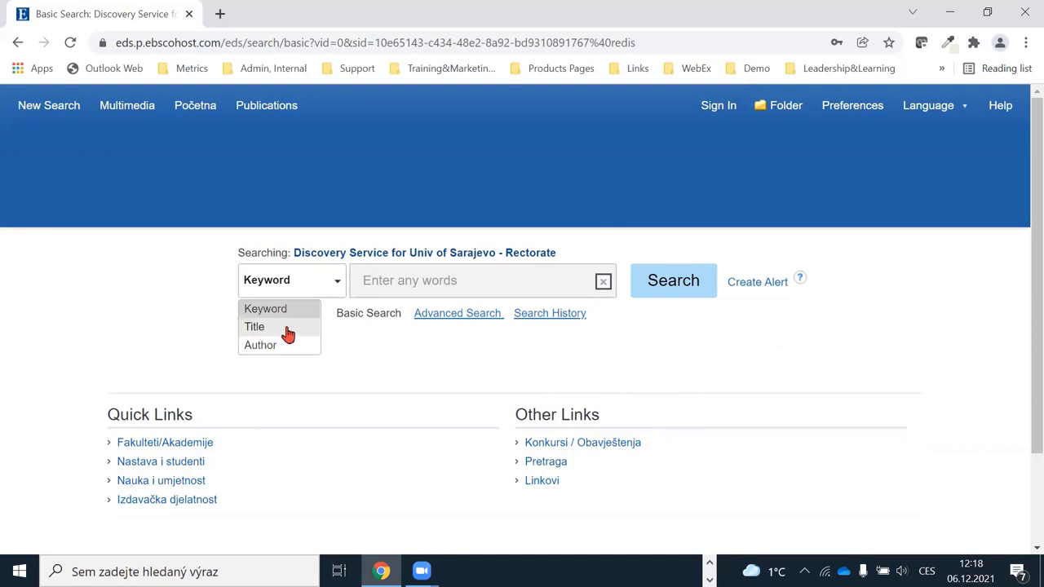
left_click(376, 277)
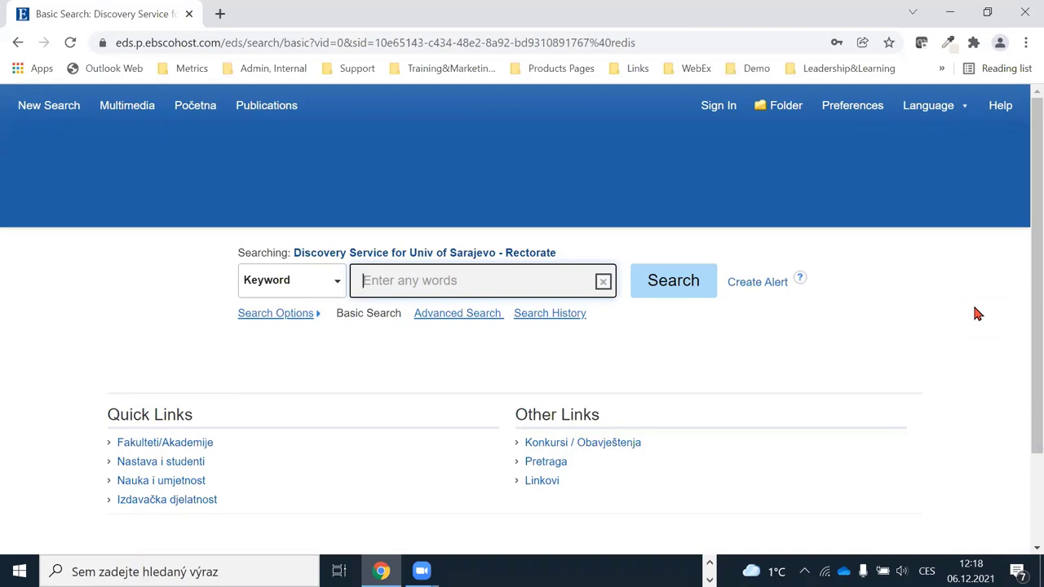
type("socio")
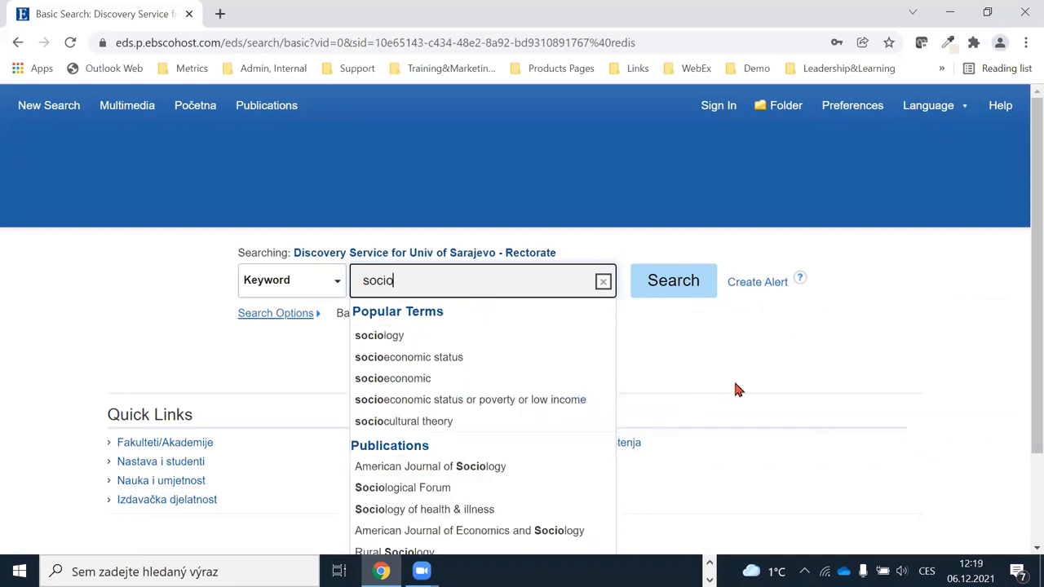
scroll(737, 389, "down", 1)
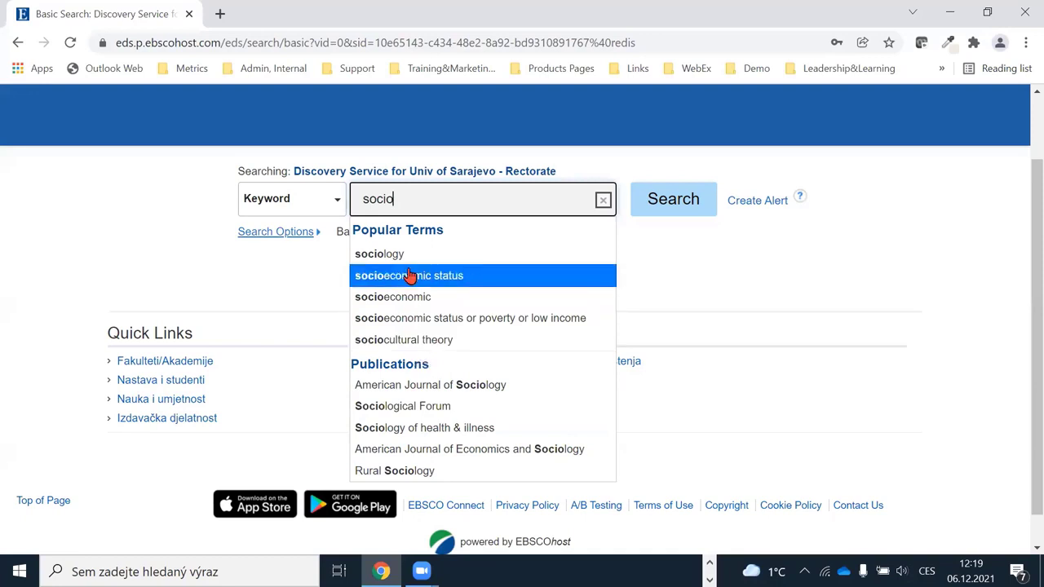
left_click(385, 254)
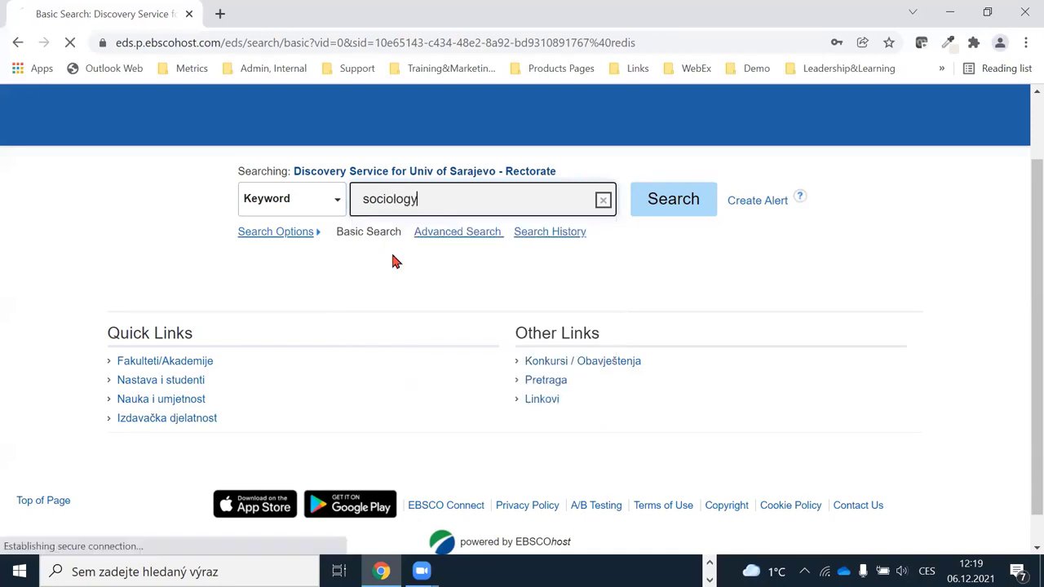
left_click(662, 202)
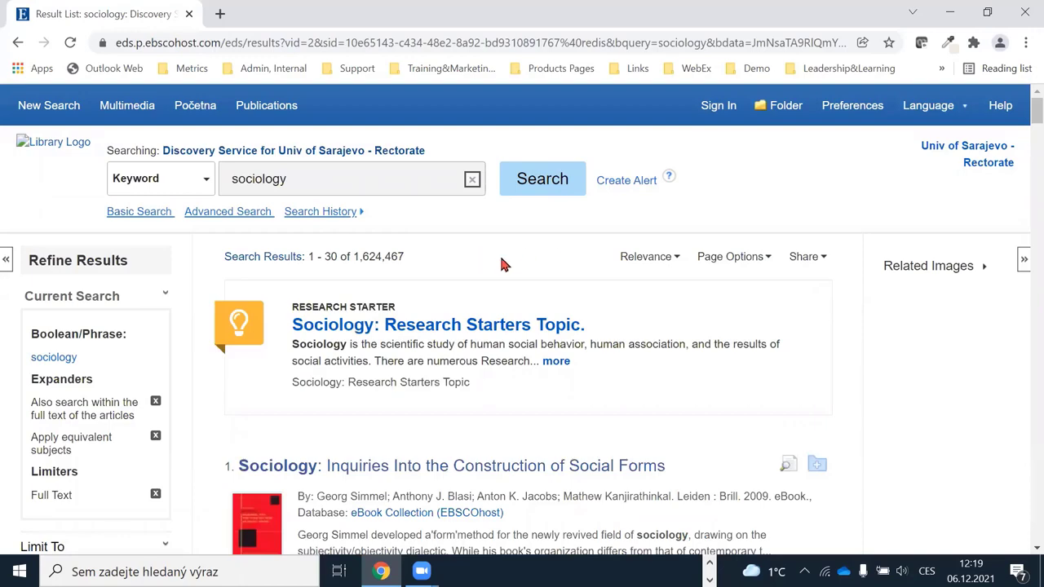
- Examine the sociology search's result count, first records, video results and refinement filters
scroll(514, 261, "down", 3)
scroll(521, 300, "up", 2)
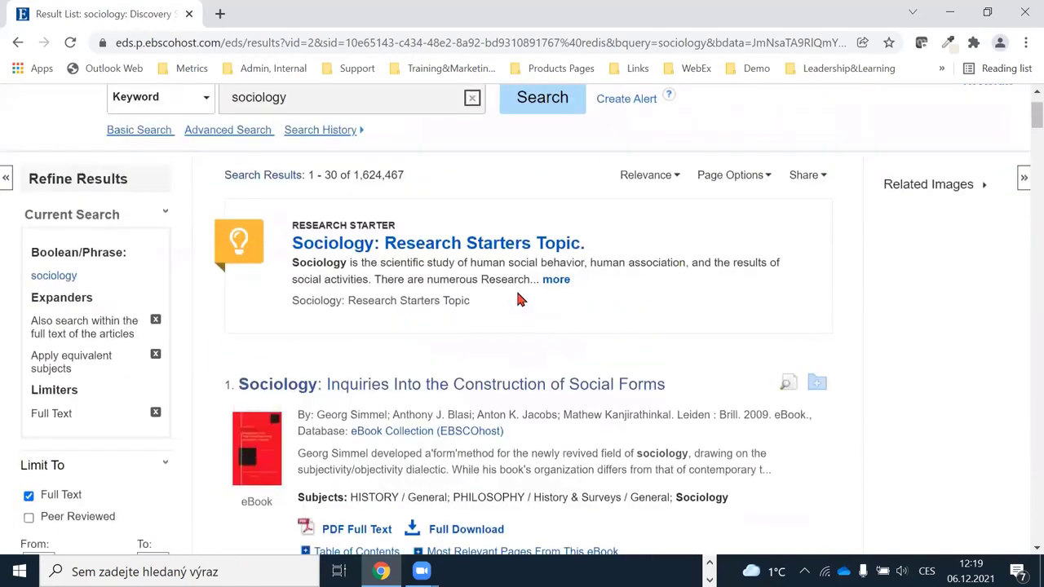
scroll(521, 300, "up", 1)
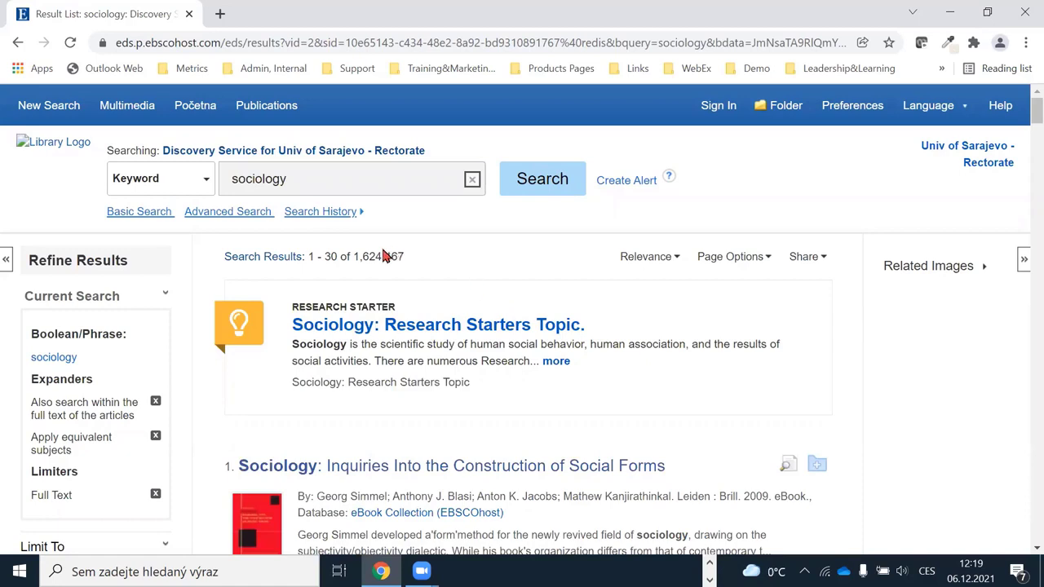
left_click_drag(353, 257, 410, 263)
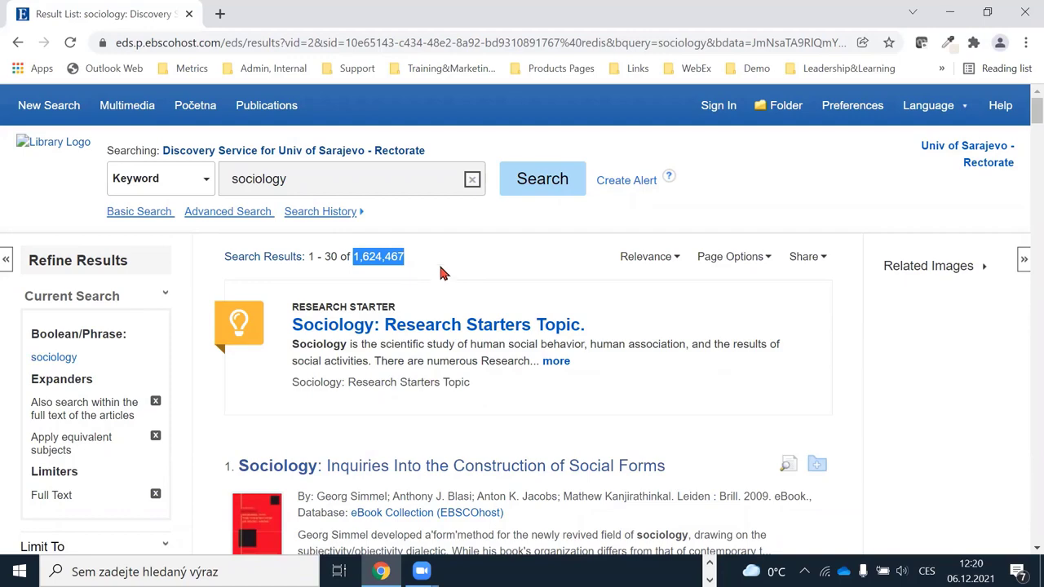
left_click(441, 273)
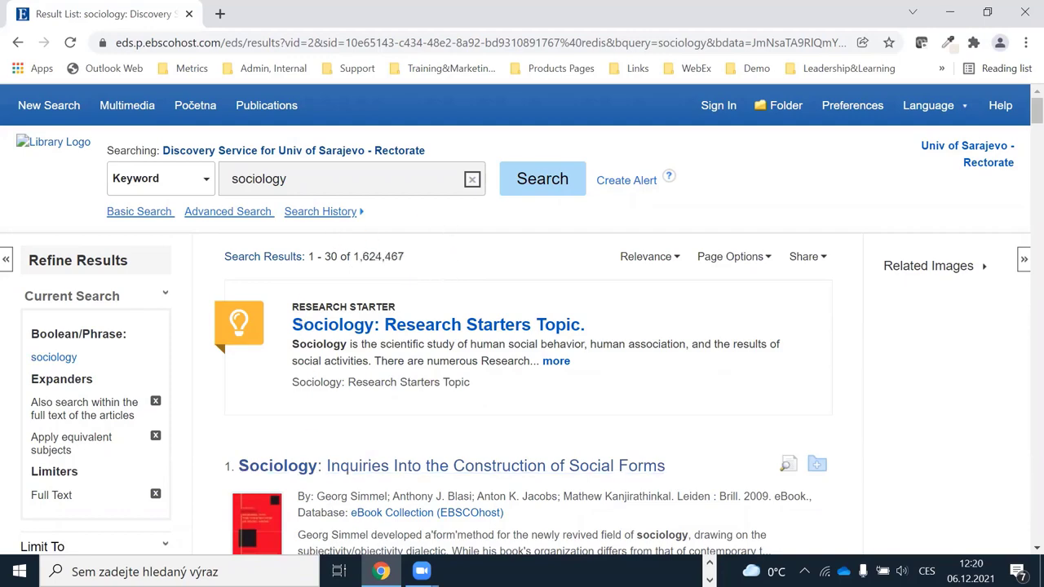
scroll(501, 367, "down", 2)
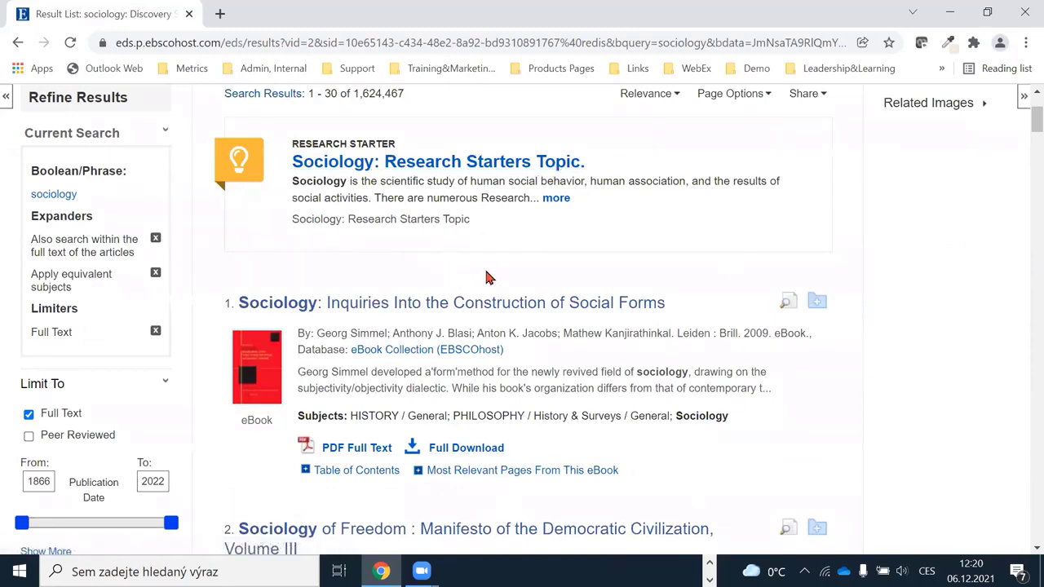
scroll(485, 278, "down", 6)
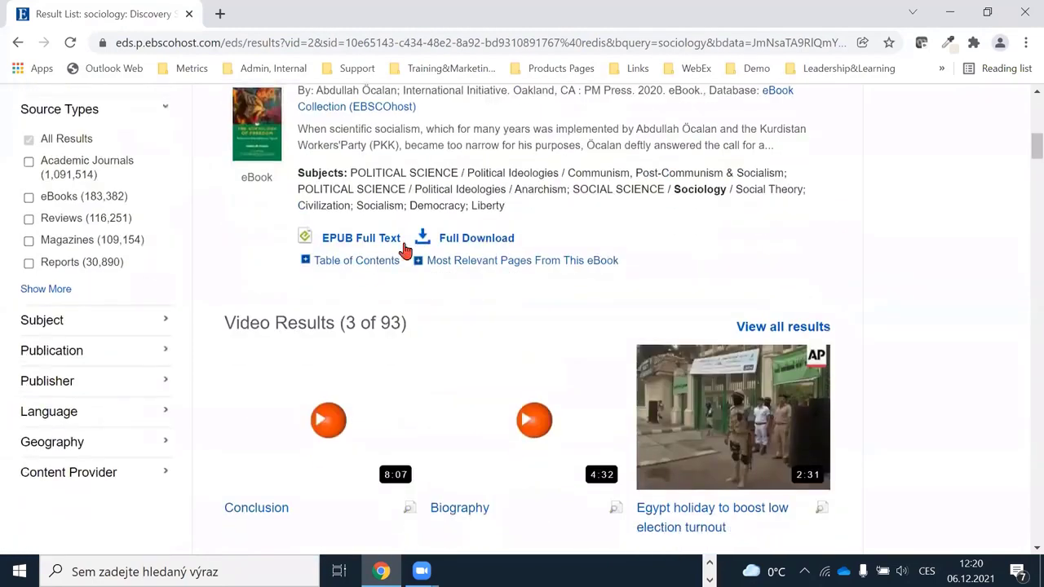
scroll(129, 146, "up", 2)
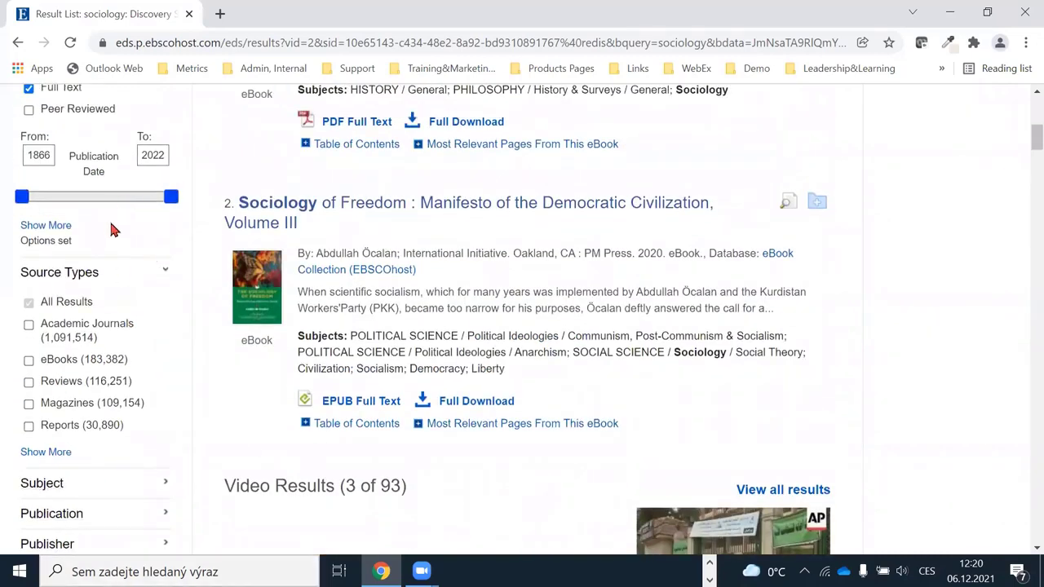
scroll(121, 234, "up", 2)
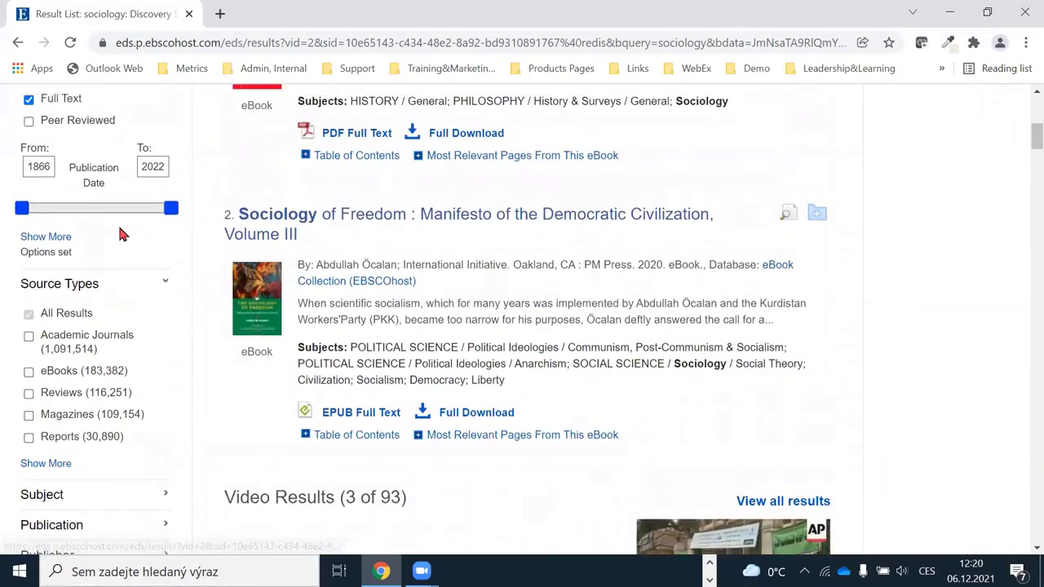
scroll(119, 235, "up", 5)
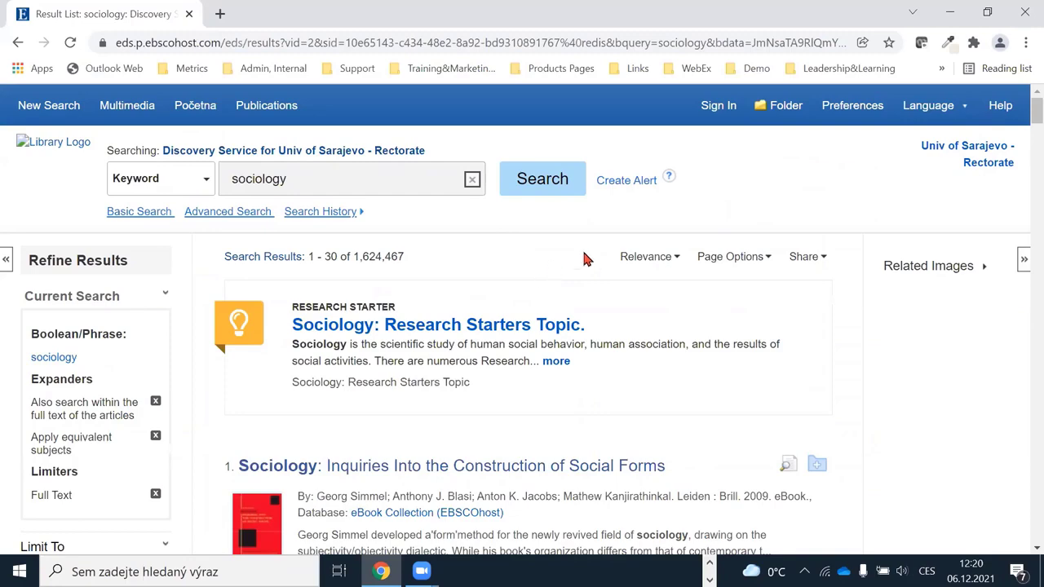
- View the available sort orders for the search results, keeping Relevance
scroll(511, 277, "down", 3)
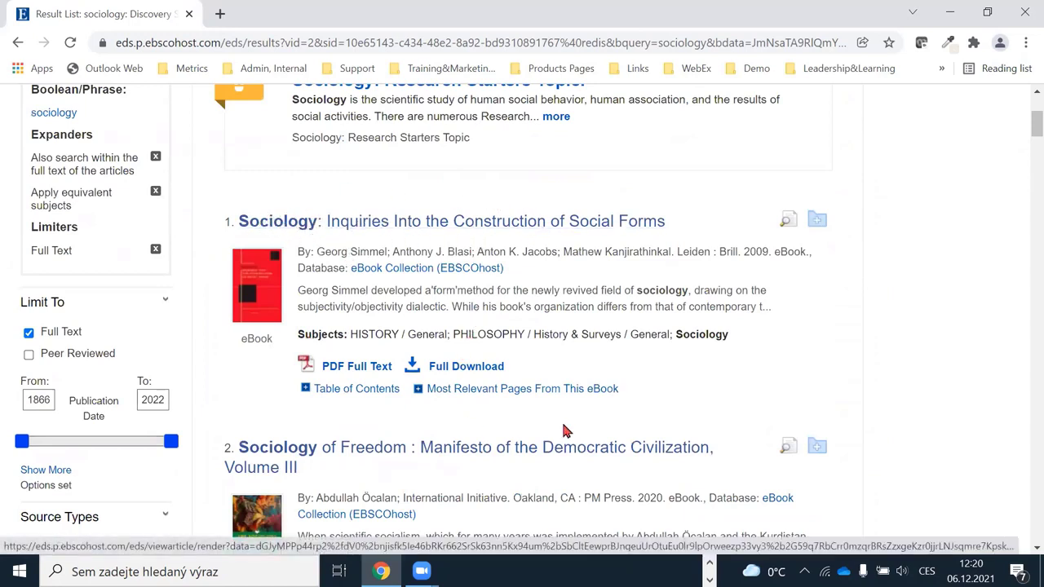
scroll(681, 380, "up", 3)
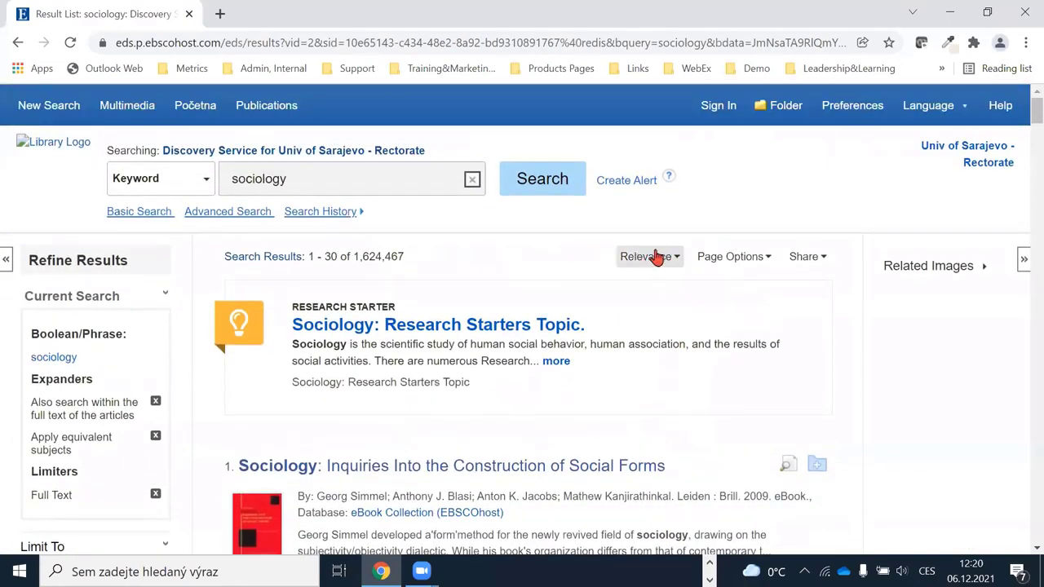
left_click(657, 258)
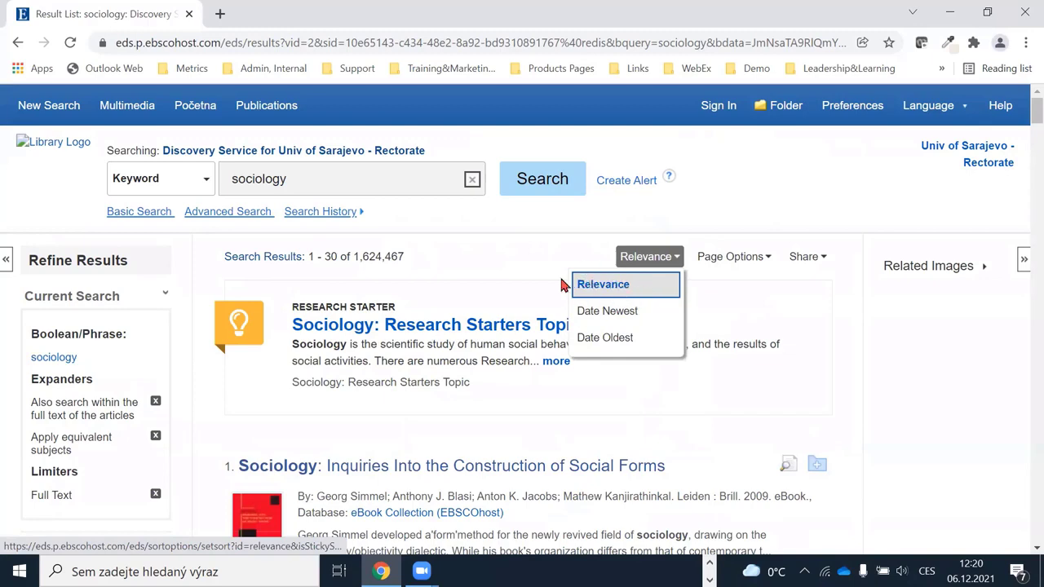
key("Escape")
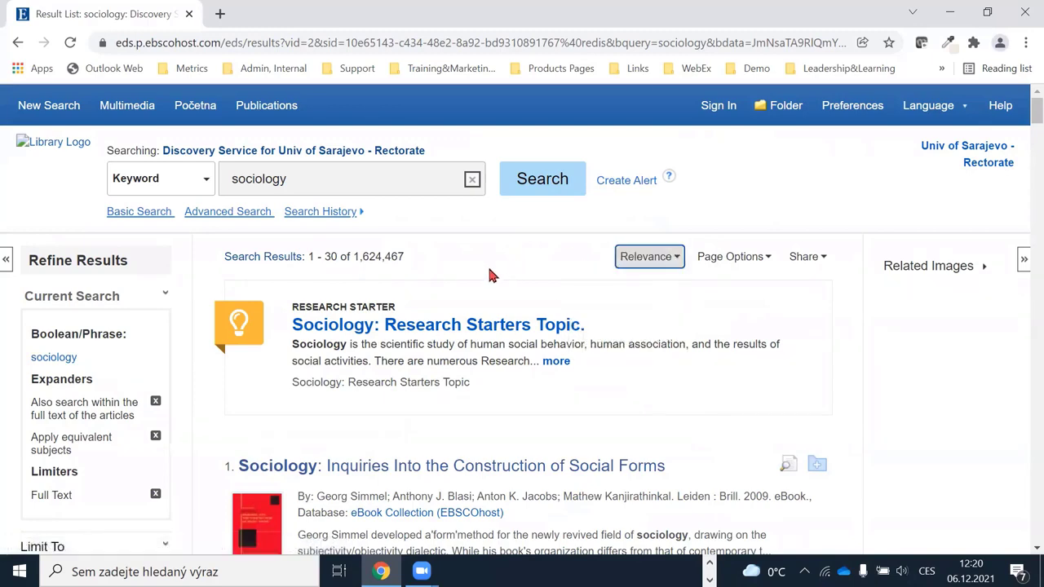
- Examine the subject terms listed under the first two eBook results
scroll(487, 281, "down", 2)
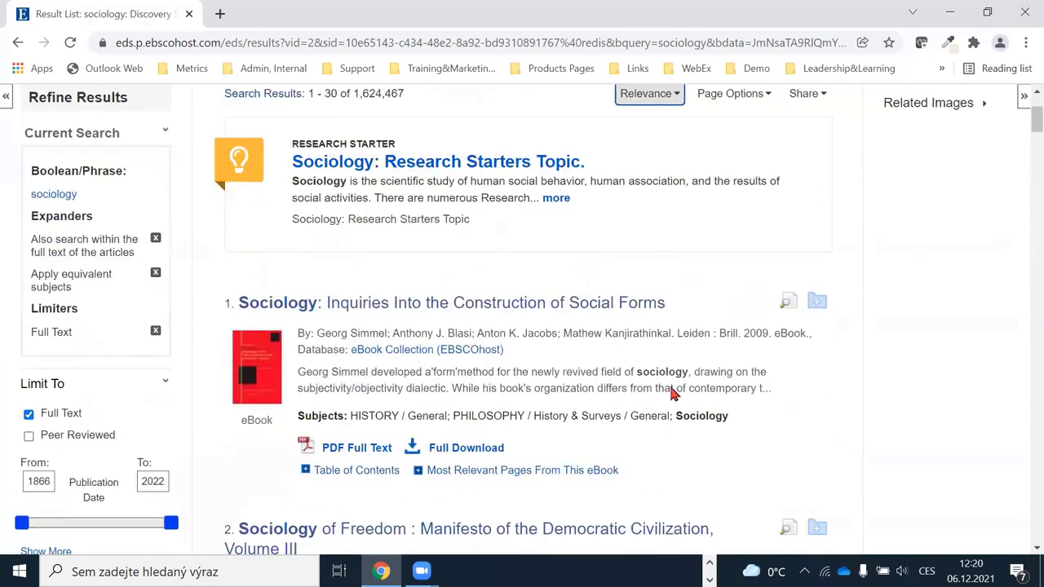
scroll(448, 303, "down", 1)
left_click_drag(296, 336, 754, 331)
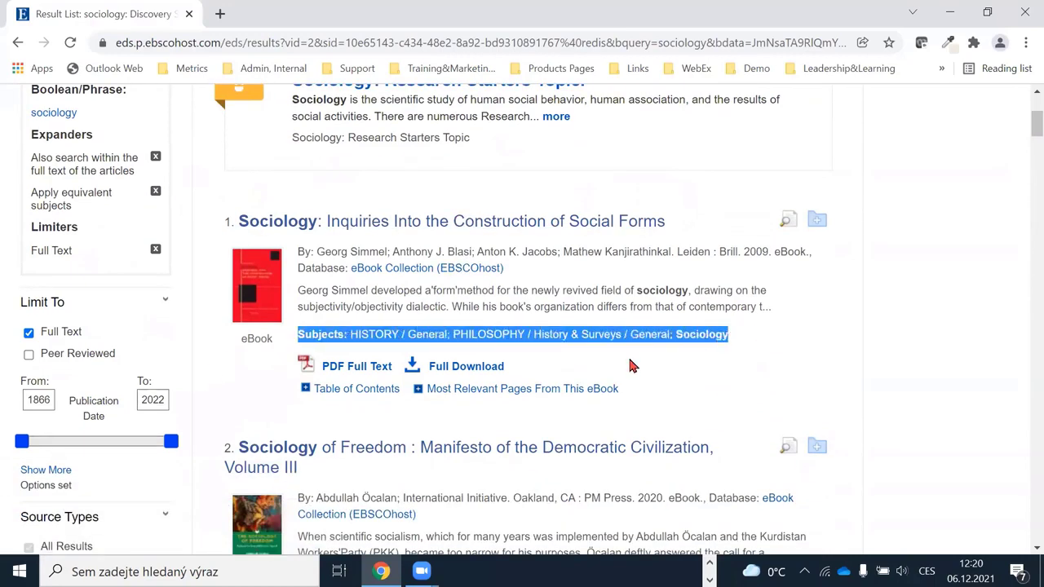
scroll(628, 361, "down", 3)
left_click(319, 329)
left_click_drag(319, 330, 389, 332)
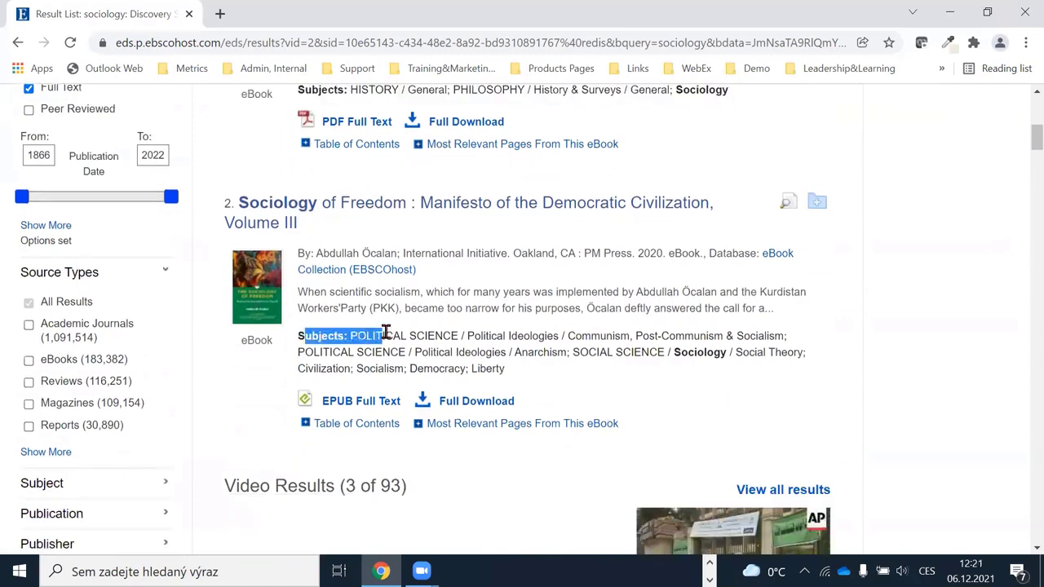
left_click(298, 342)
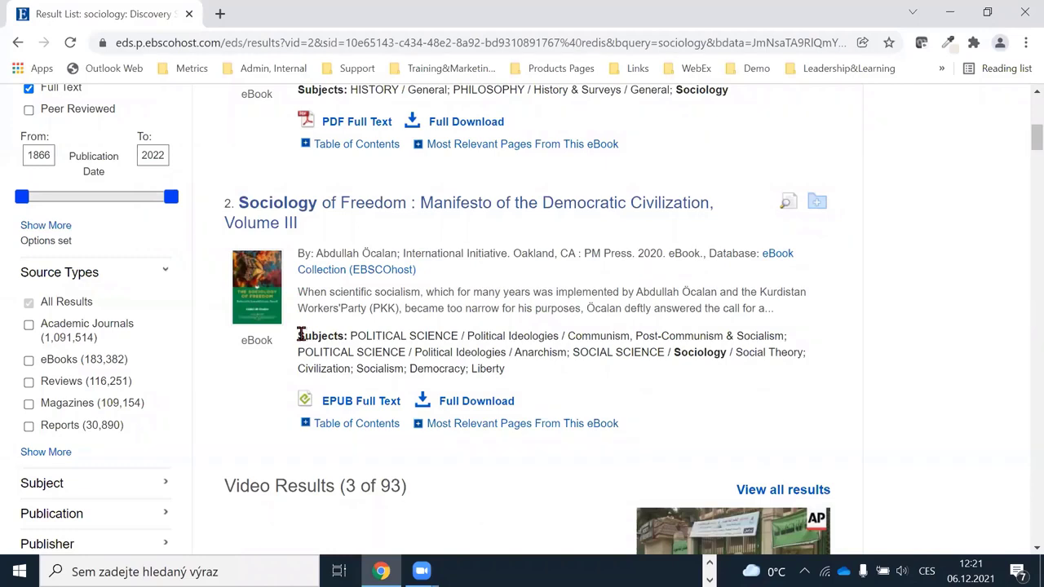
left_click_drag(297, 336, 501, 386)
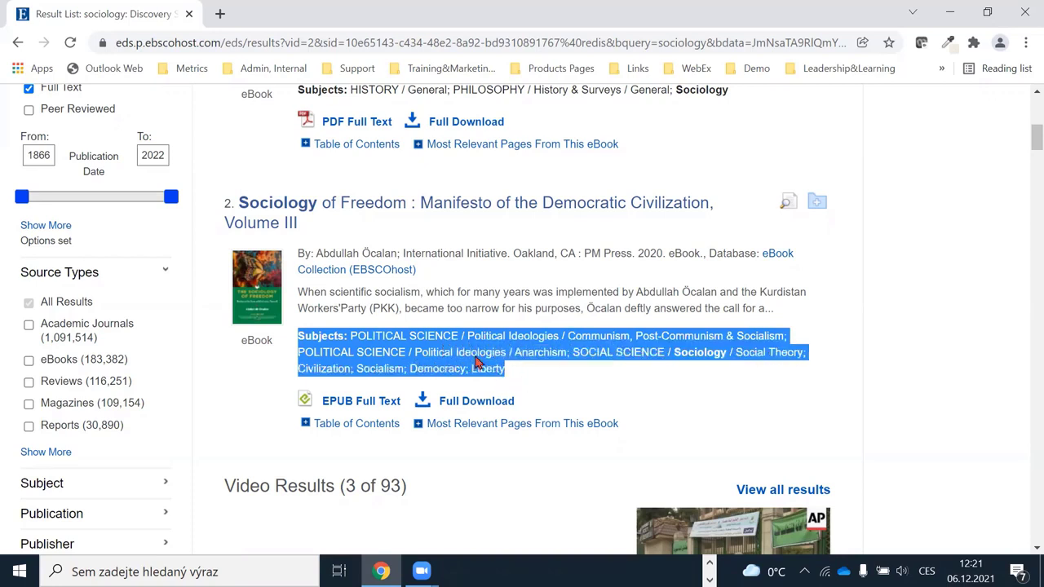
left_click_drag(349, 336, 497, 336)
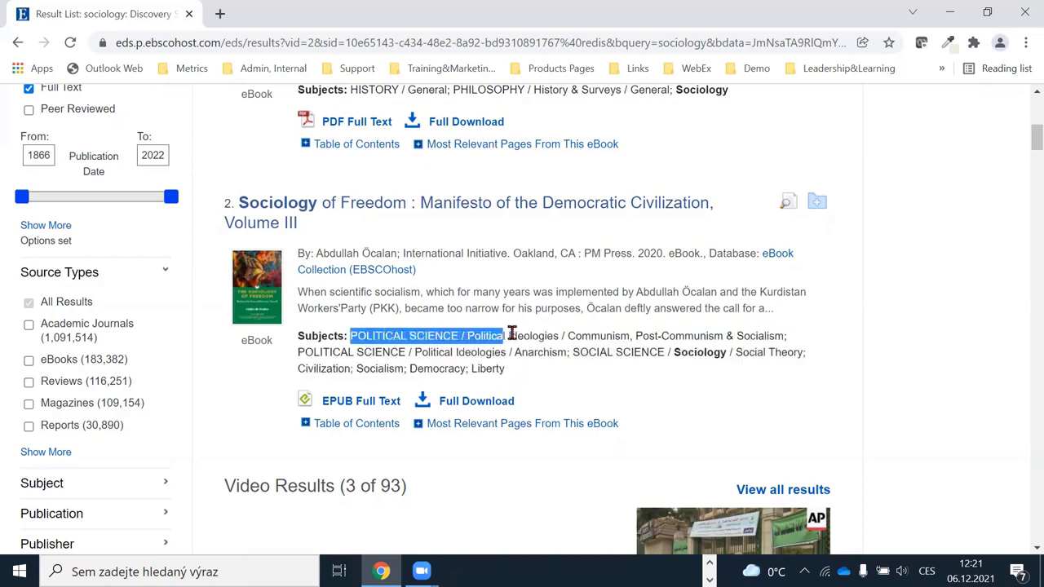
left_click_drag(673, 352, 803, 352)
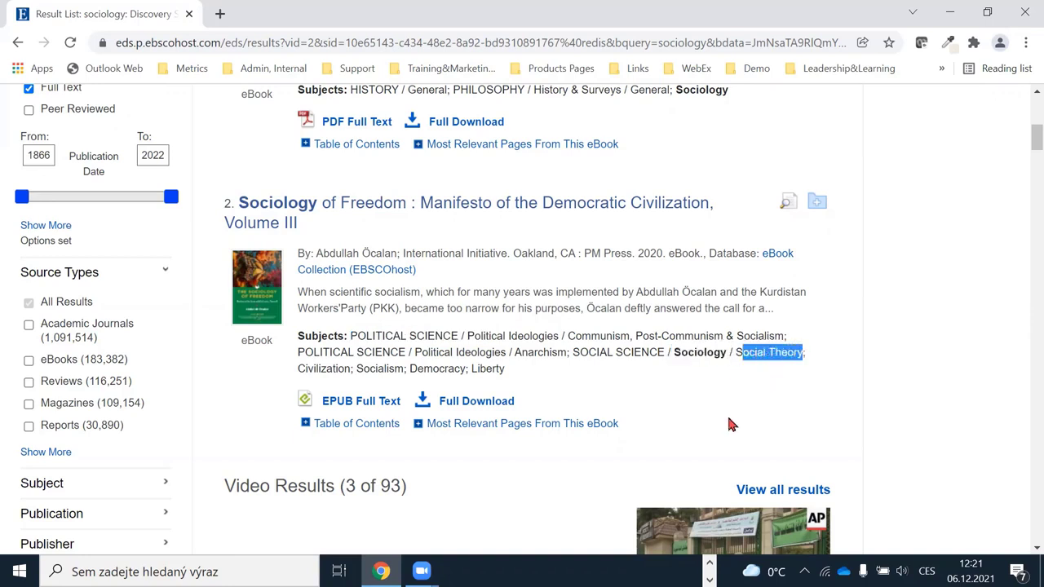
left_click(552, 338)
- Return to the search box and select the search term "sociology"
scroll(531, 343, "up", 4)
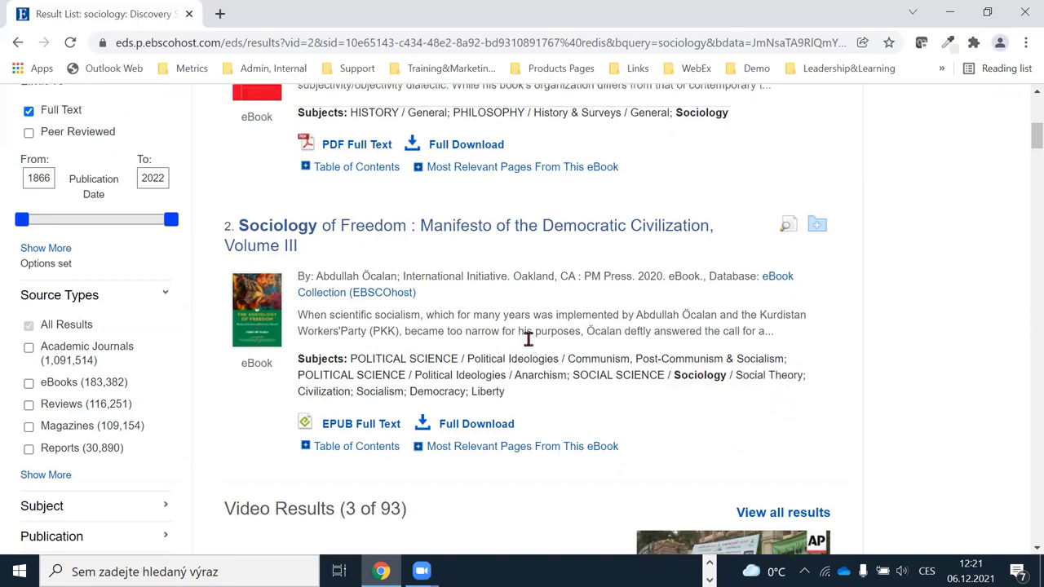
scroll(509, 342, "up", 2)
left_click_drag(305, 175, 217, 177)
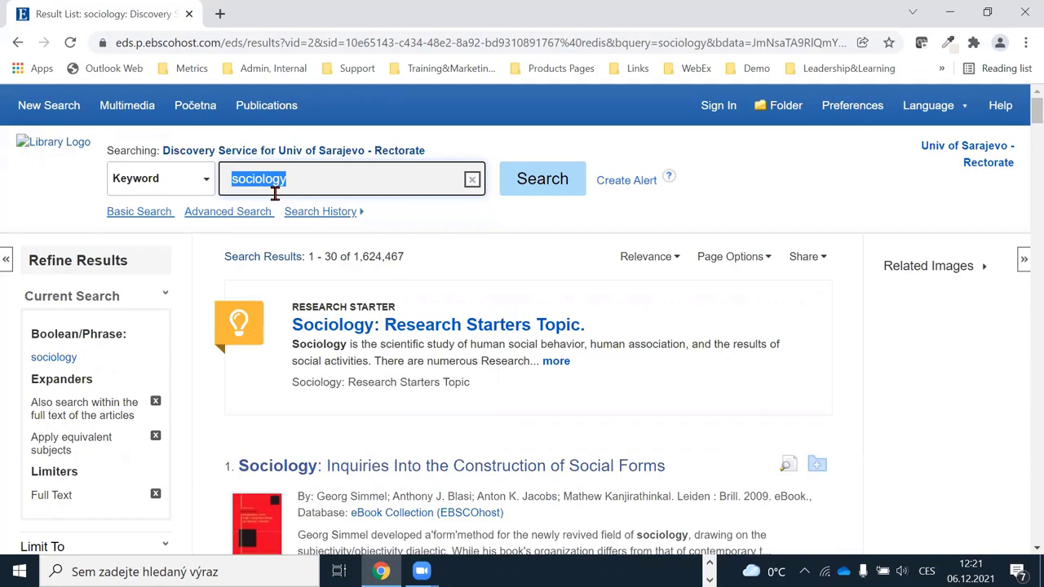
- Examine the subject terms of the first eBook result, highlighting the whole Subjects line and its "Sociology" term
scroll(330, 259, "down", 3)
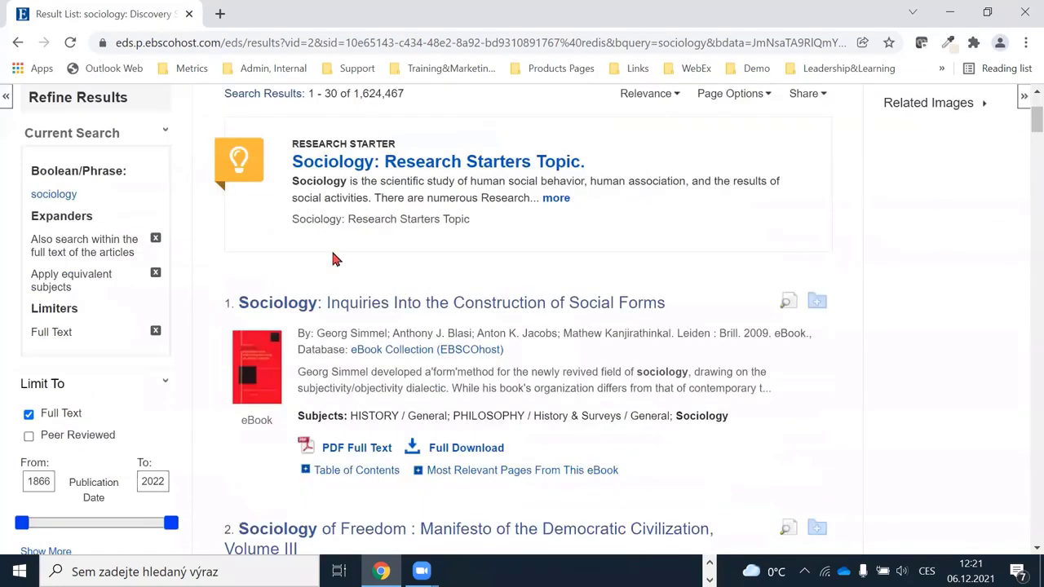
left_click_drag(294, 341, 726, 338)
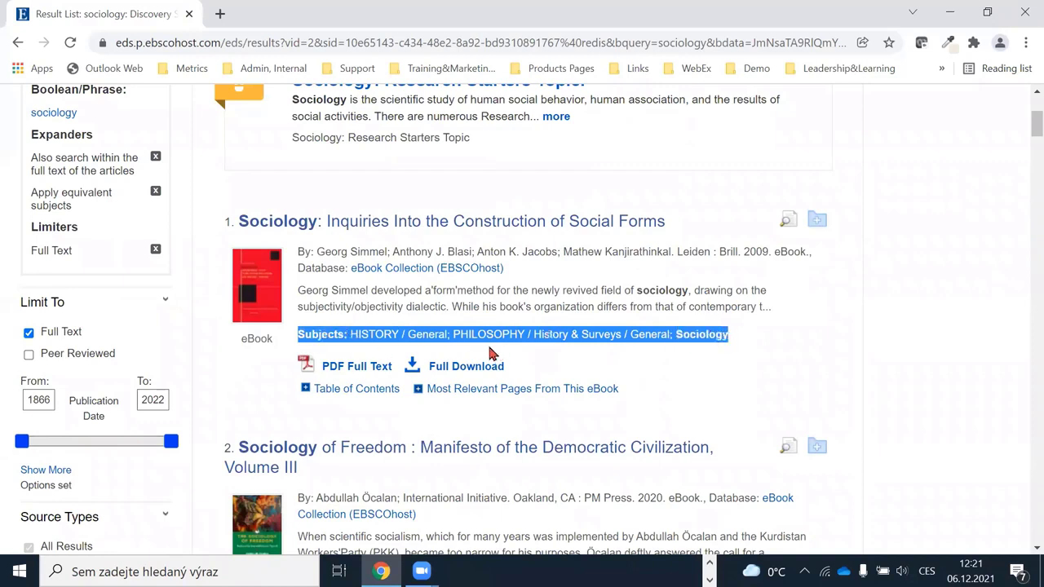
left_click(589, 357)
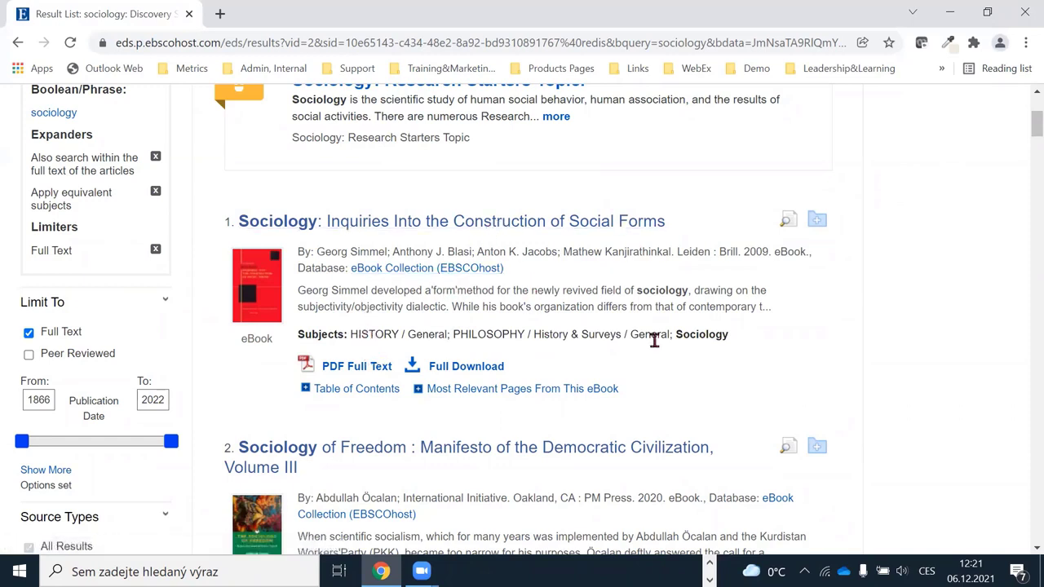
left_click_drag(675, 334, 739, 337)
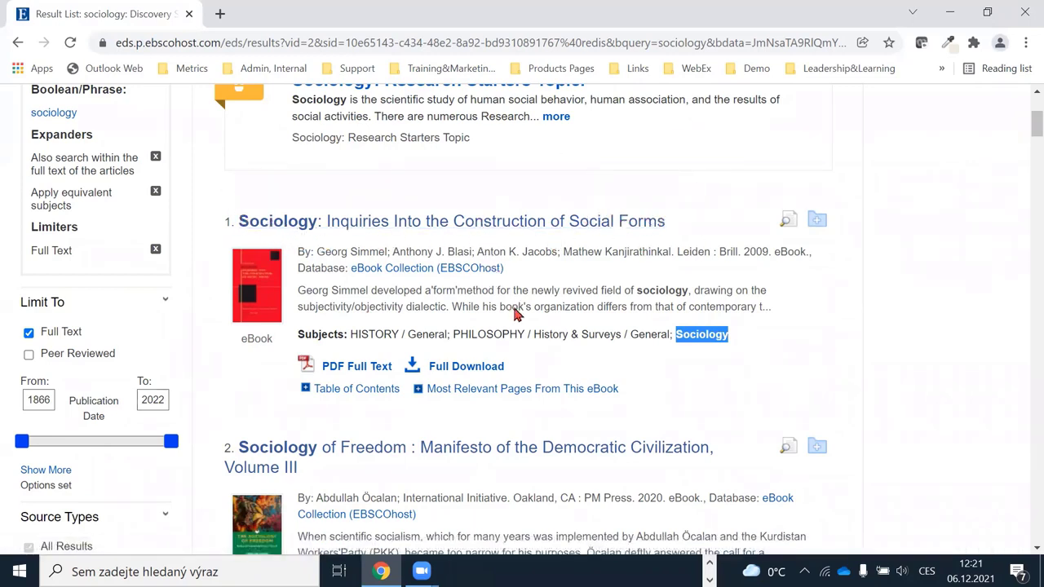
left_click(300, 334)
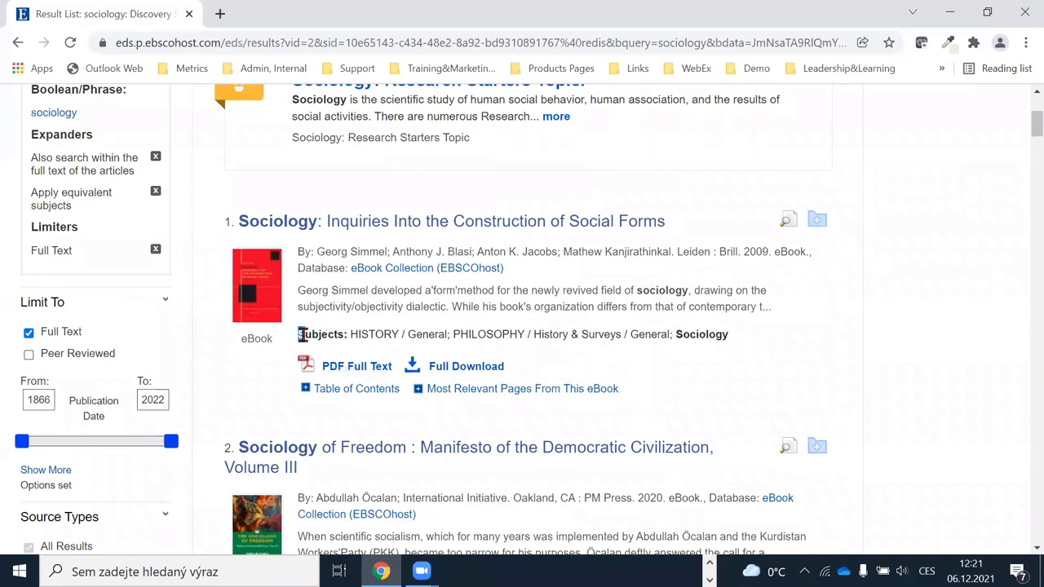
left_click_drag(300, 334, 738, 359)
left_click(729, 364)
scroll(596, 284, "up", 4)
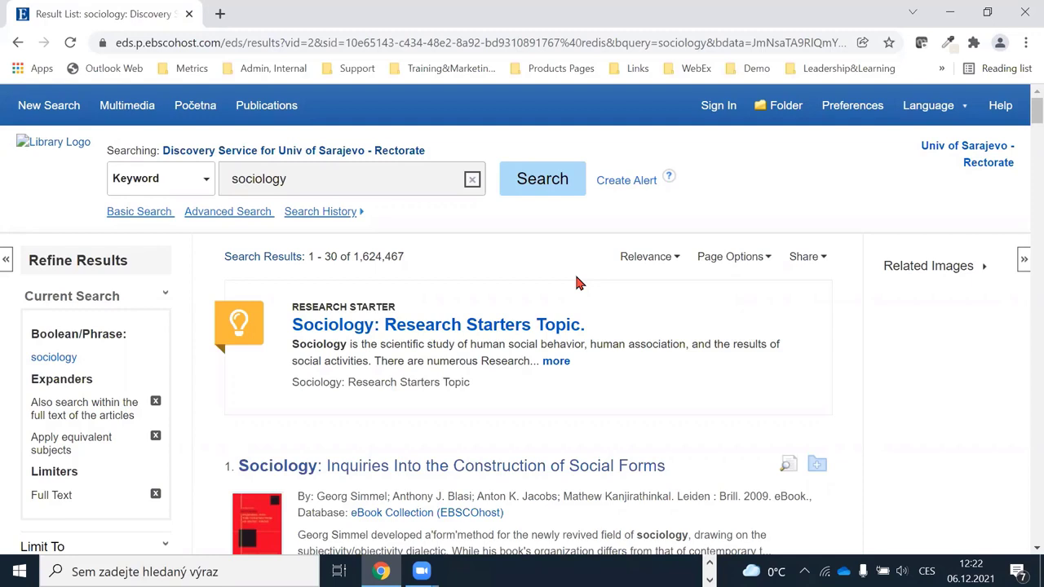
- Open the full list of video results for sociology from the Video Results section
scroll(562, 285, "down", 2)
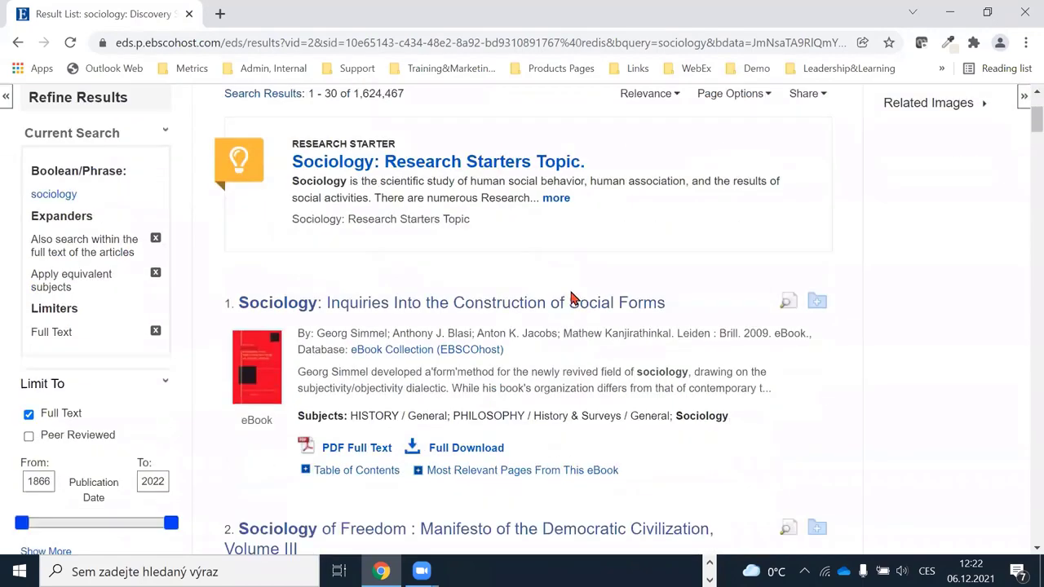
scroll(562, 342, "down", 5)
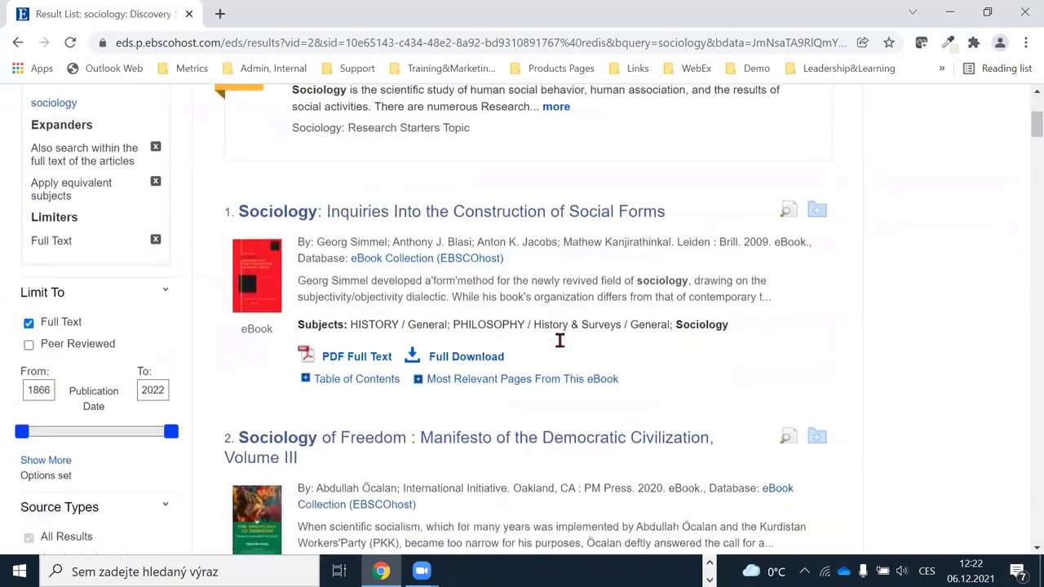
scroll(561, 347, "down", 2)
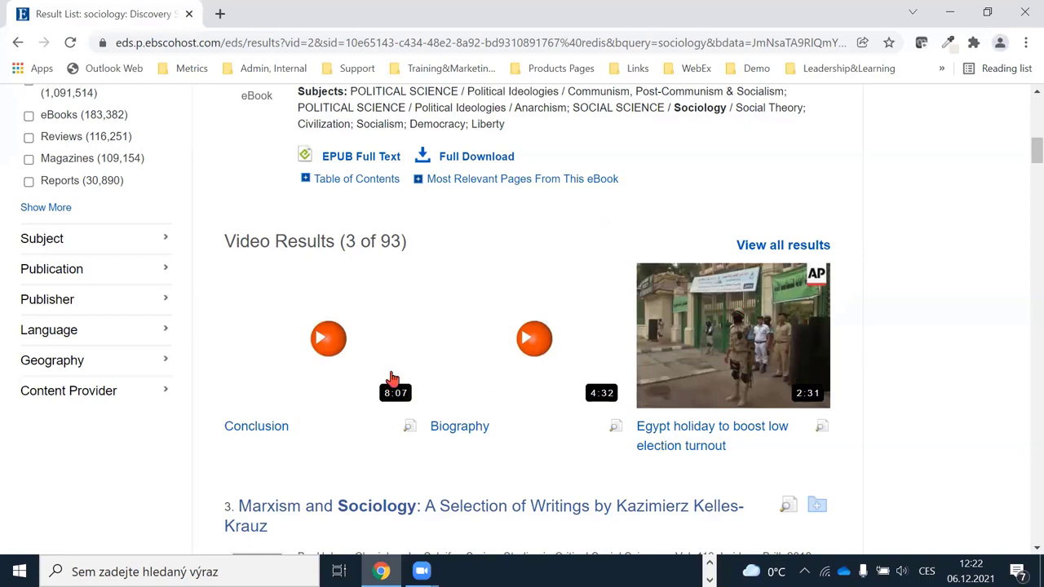
left_click(789, 246)
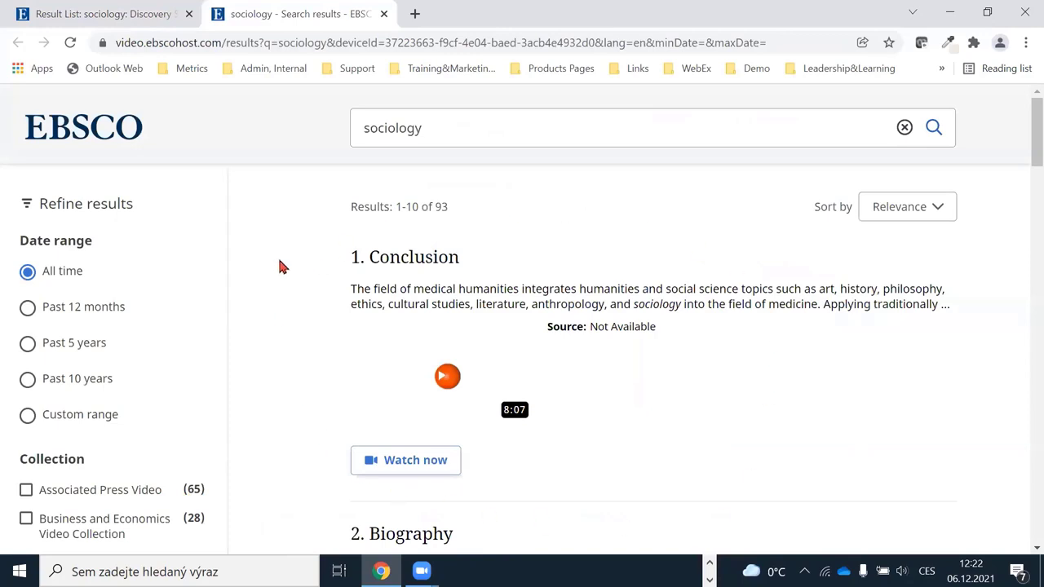
- Examine the video results page, including its date range and collection filters, its search term and the first five videos
scroll(281, 260, "down", 2)
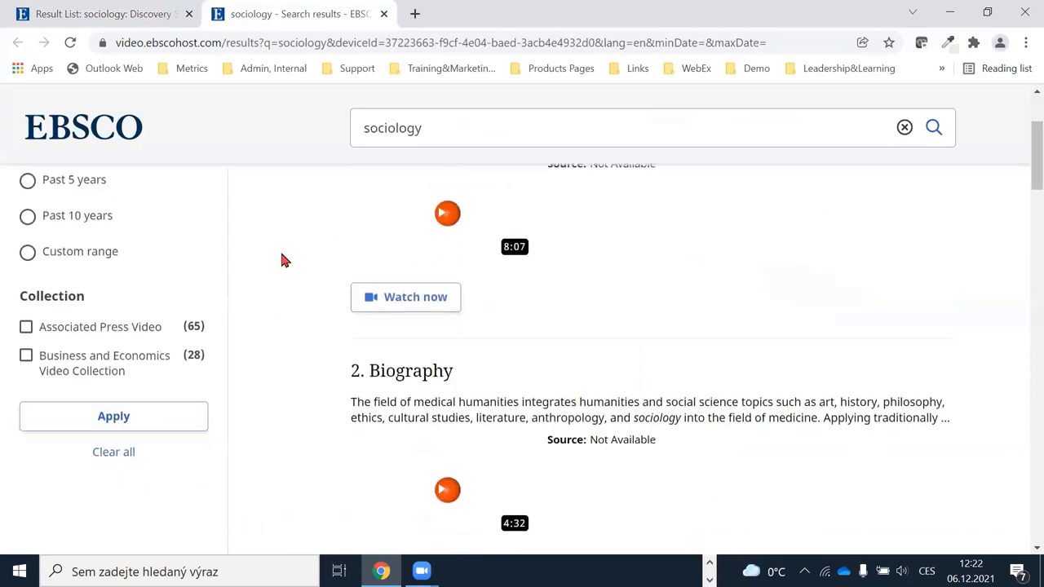
left_click(27, 330)
scroll(192, 335, "up", 2)
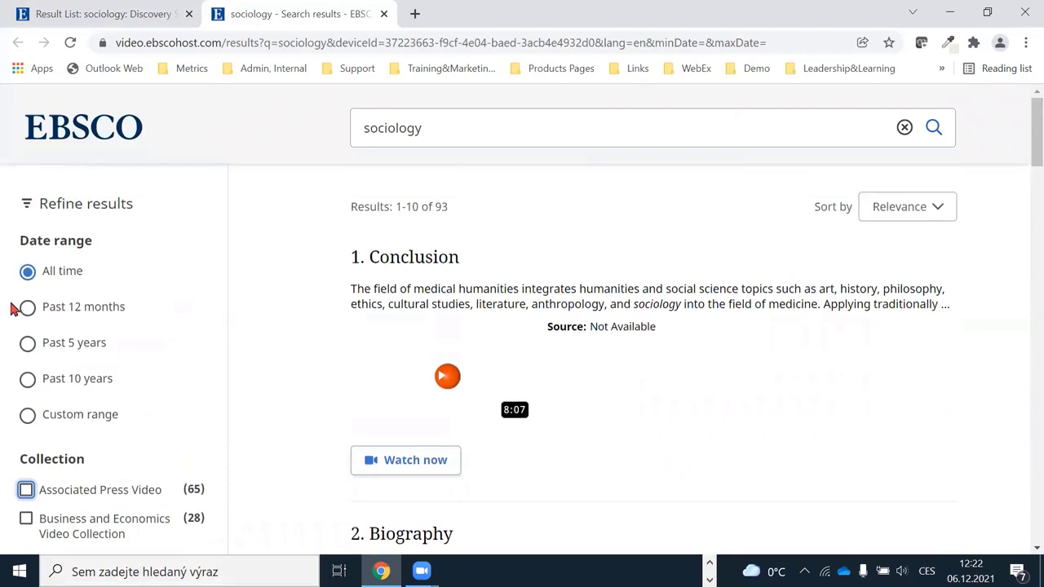
left_click_drag(458, 123, 356, 128)
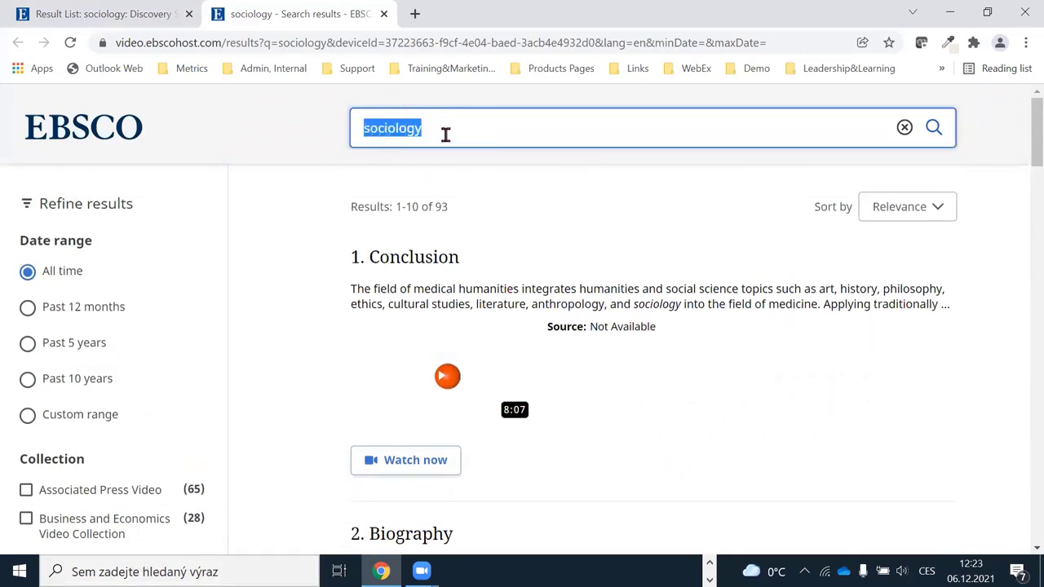
scroll(601, 277, "down", 10)
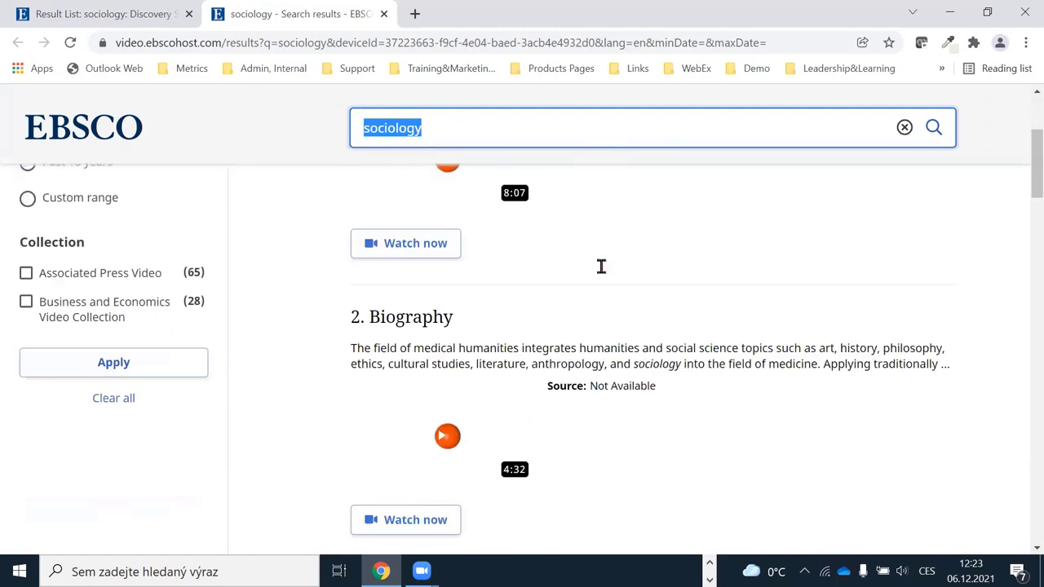
scroll(601, 277, "down", 1)
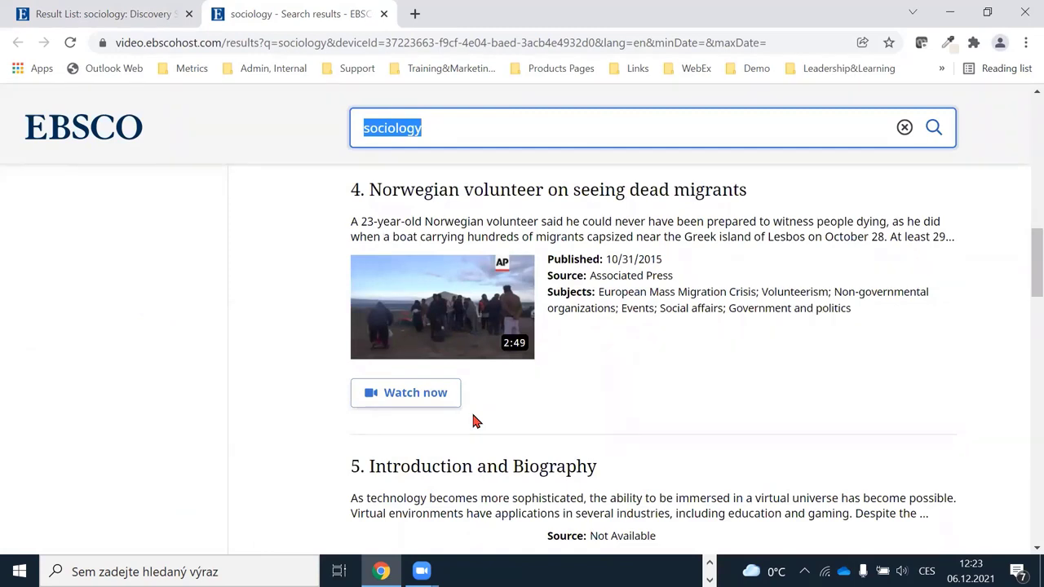
scroll(492, 373, "down", 2)
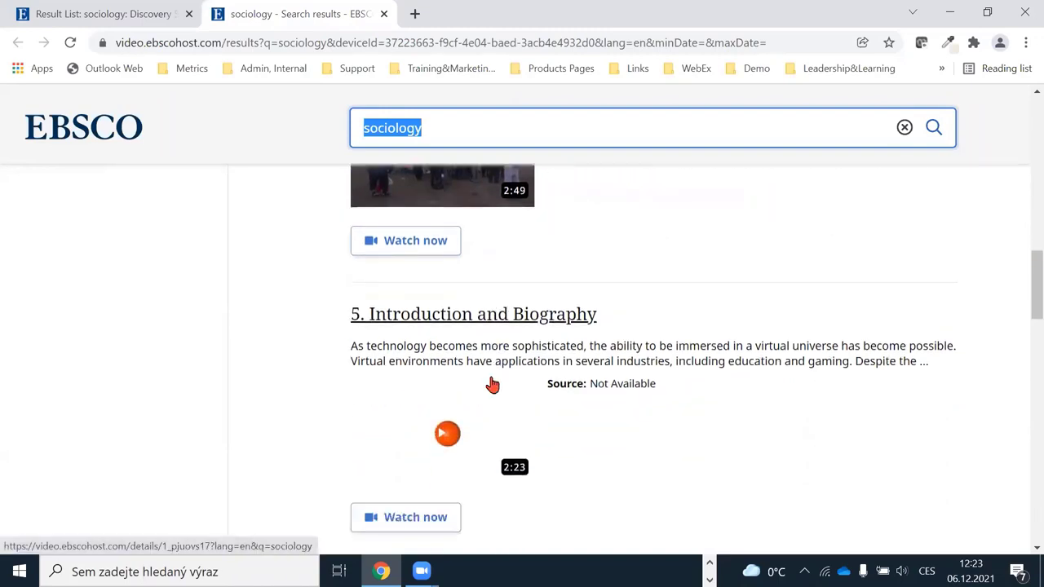
scroll(459, 278, "up", 1)
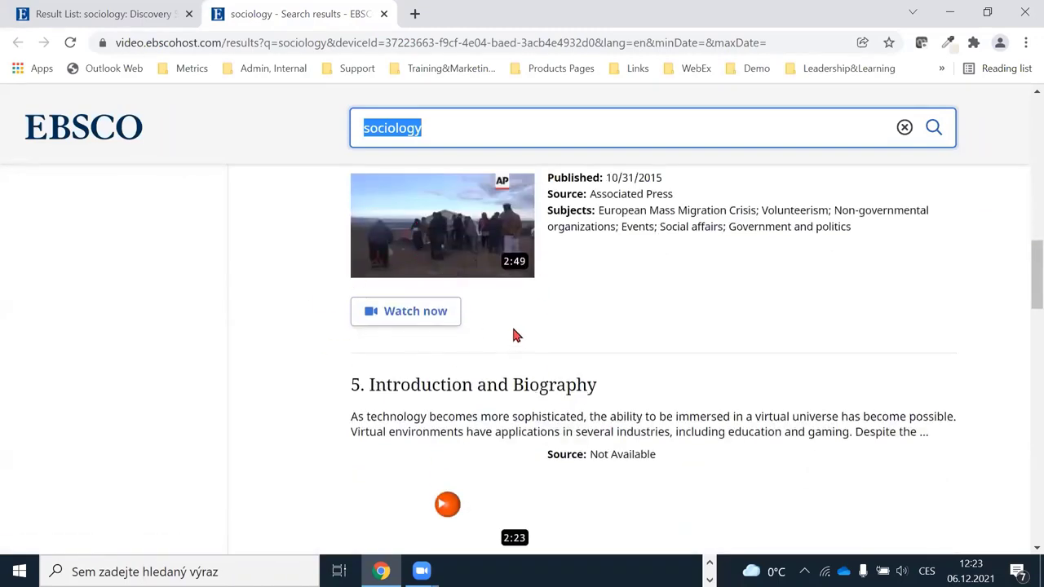
- Return to the sociology result list and highlight the Research Starter label above the first record
left_click(102, 14)
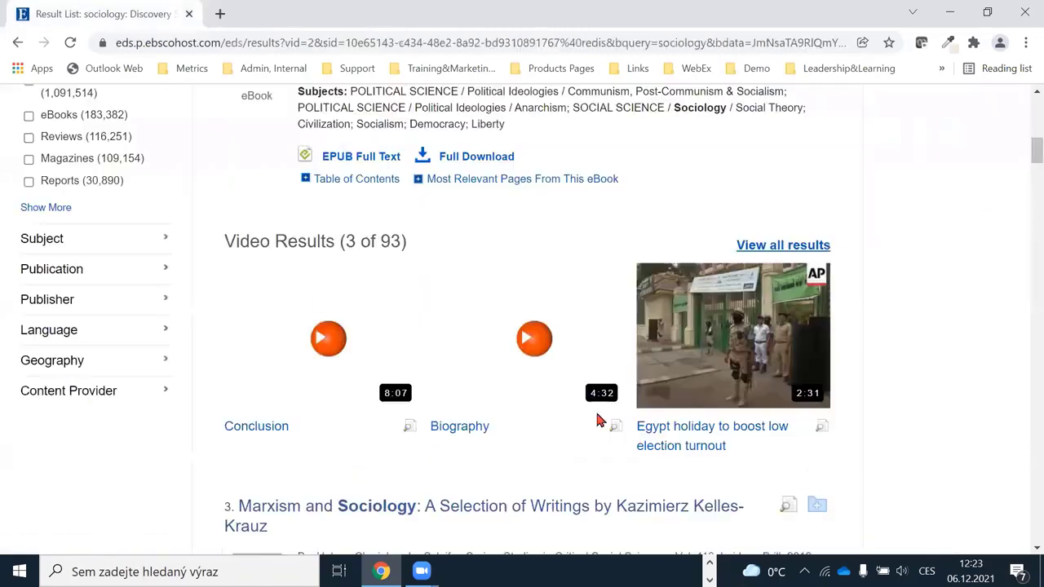
scroll(794, 226, "up", 8)
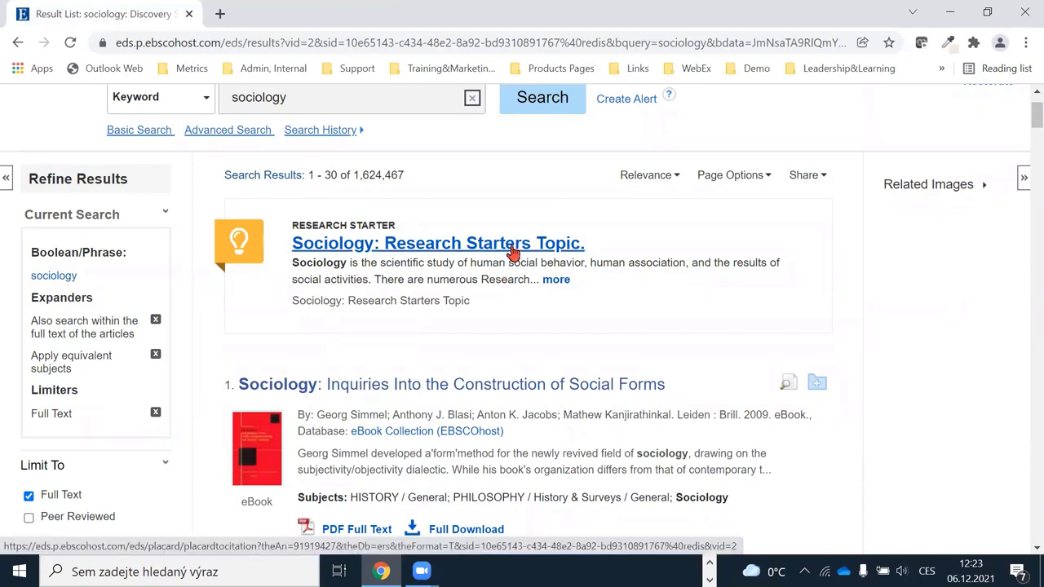
left_click_drag(401, 227, 291, 231)
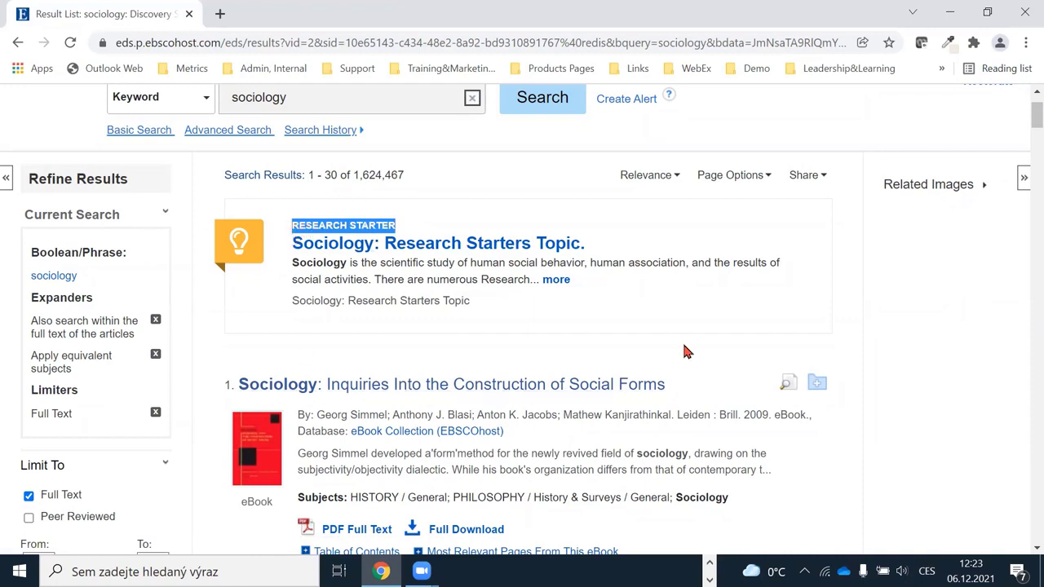
left_click(537, 355)
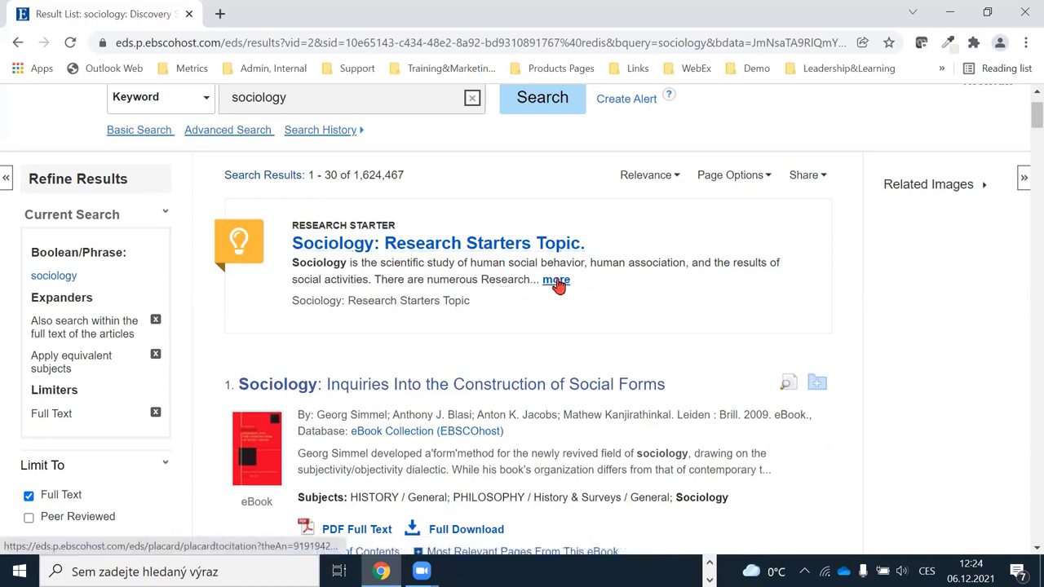
- Open "Sociology: Research Starters Topic" and review its introductory paragraph and list of related Research Starters
left_click(434, 245)
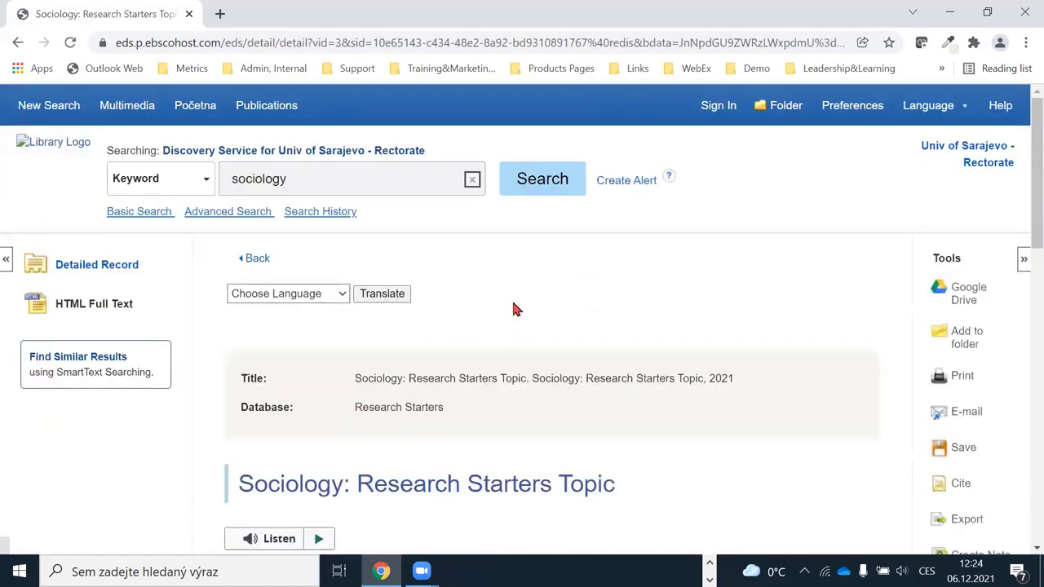
scroll(511, 303, "down", 5)
scroll(511, 304, "down", 1)
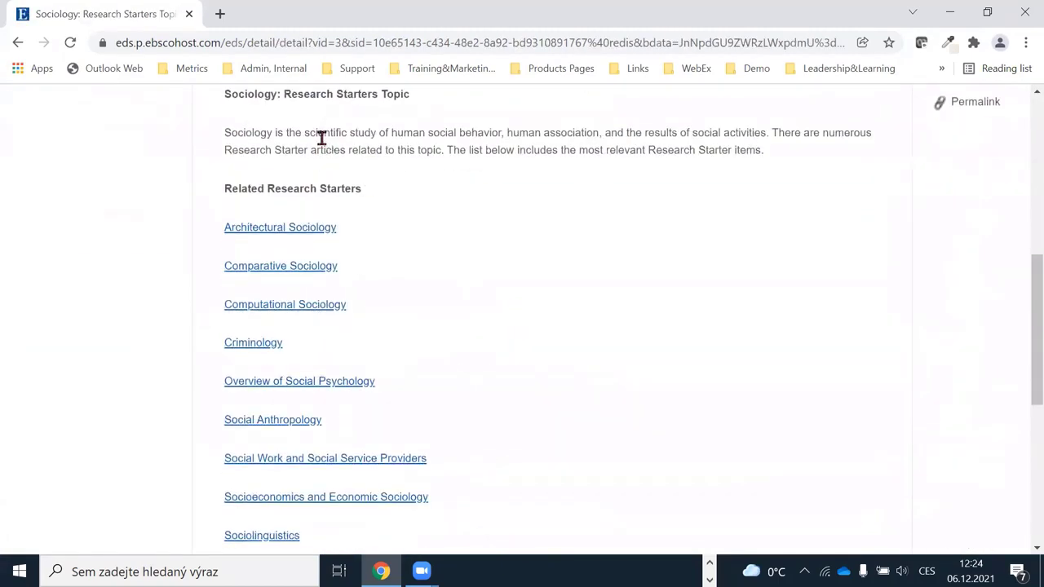
left_click_drag(225, 133, 788, 155)
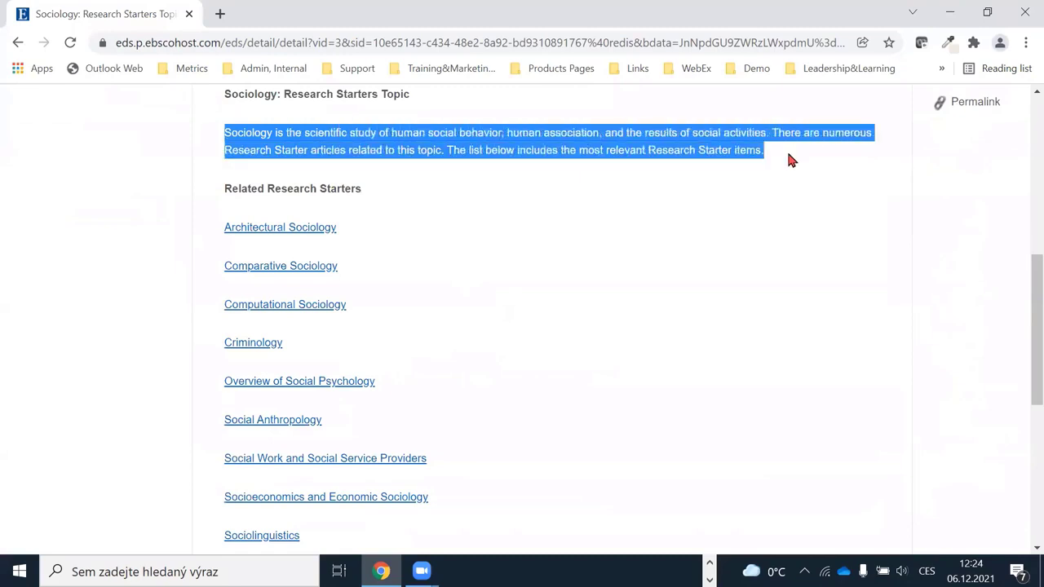
left_click(427, 174)
scroll(383, 142, "down", 2)
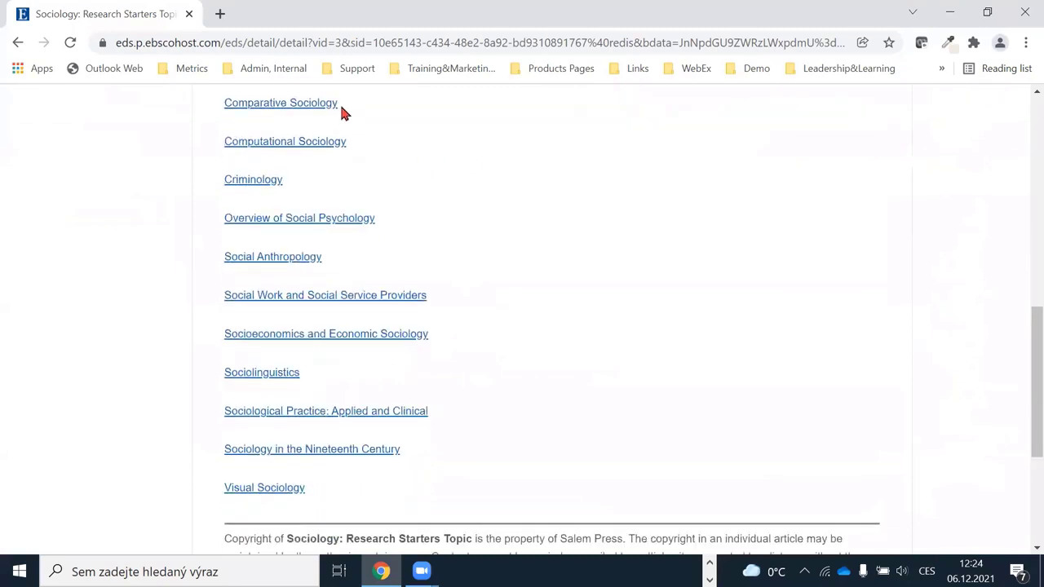
scroll(463, 300, "up", 2)
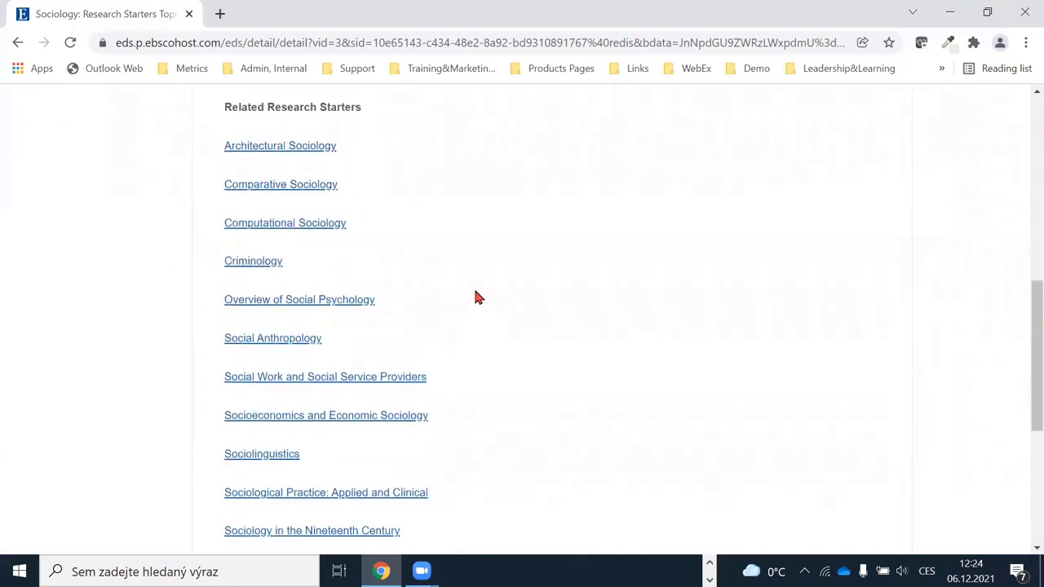
scroll(478, 302, "down", 2)
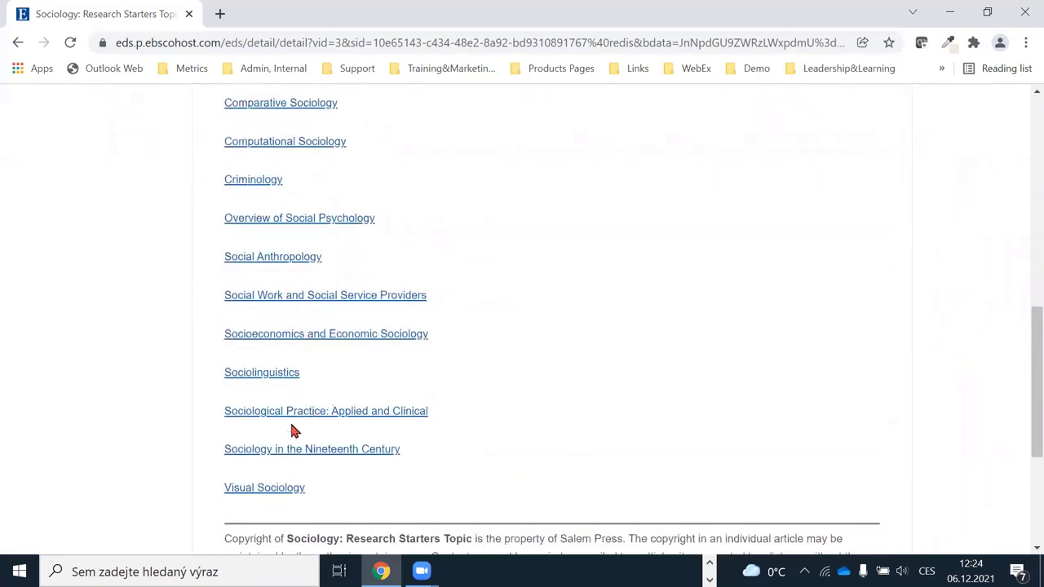
- Open the related Social Anthropology article and highlight its source, Salem Press Encyclopedia, in the title details
left_click(274, 270)
scroll(652, 271, "down", 1)
scroll(653, 271, "down", 2)
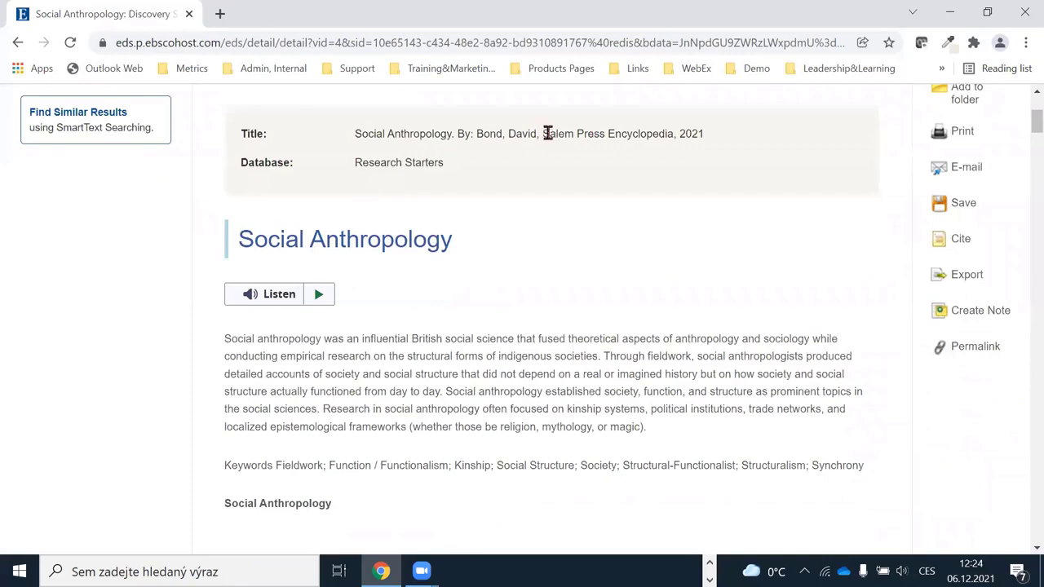
left_click_drag(538, 133, 678, 133)
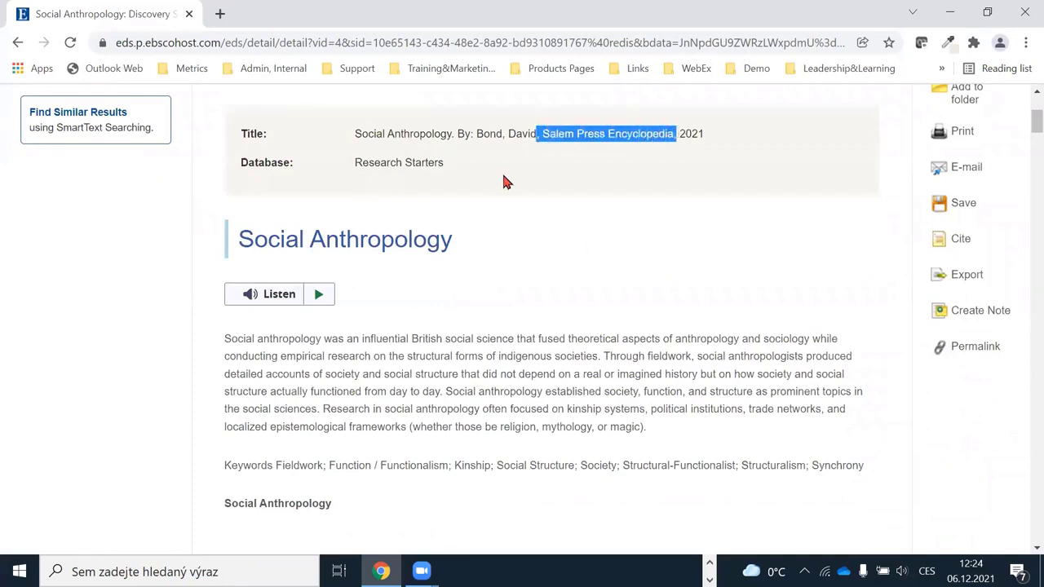
left_click(662, 255)
- Look through the Social Anthropology article's keywords, Overview, Applications and Function sections, then return to its beginning
scroll(586, 255, "down", 1)
scroll(586, 255, "down", 4)
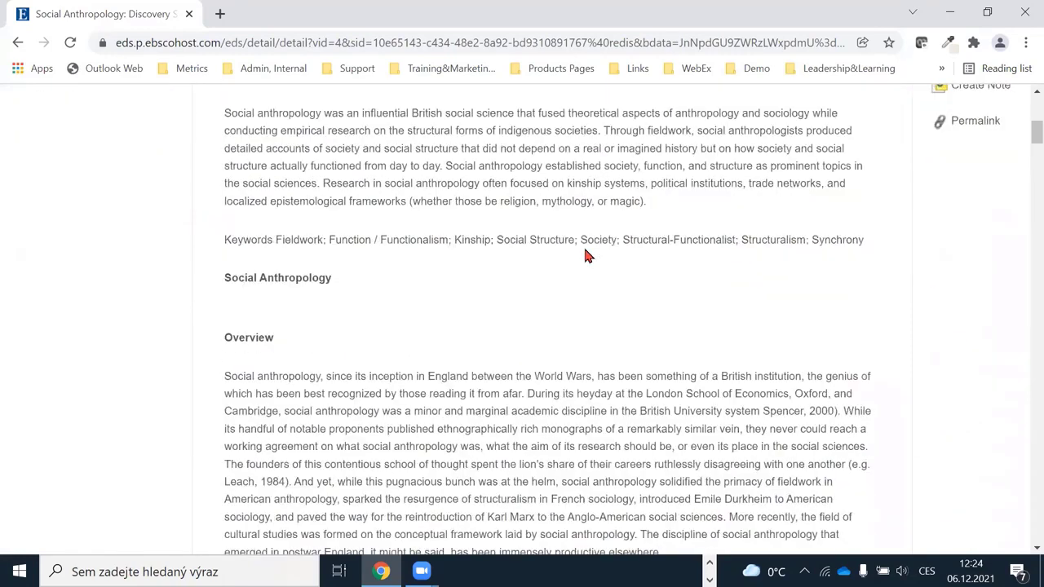
left_click_drag(223, 236, 288, 236)
scroll(292, 238, "down", 7)
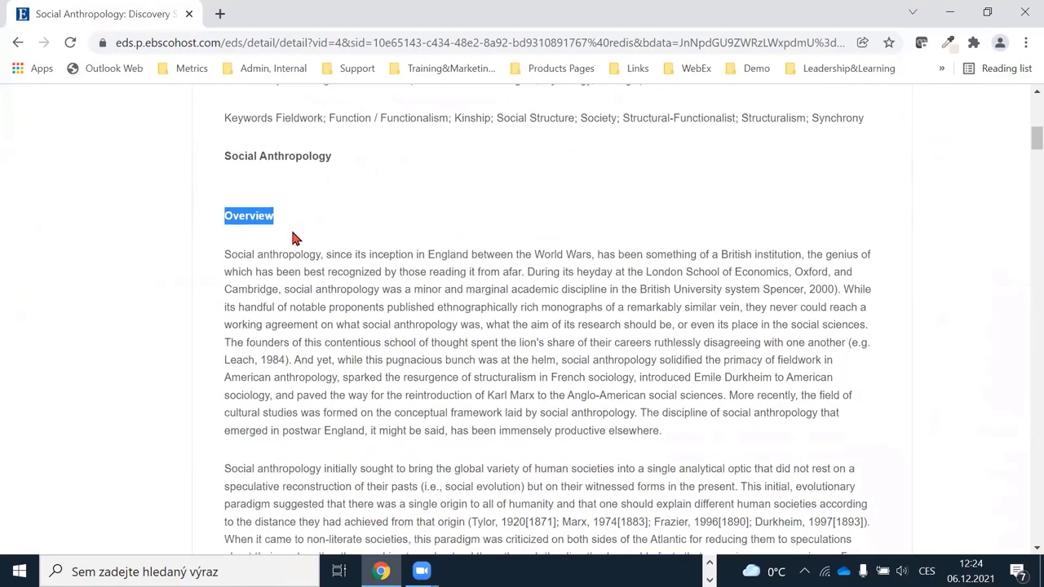
scroll(331, 262, "down", 7)
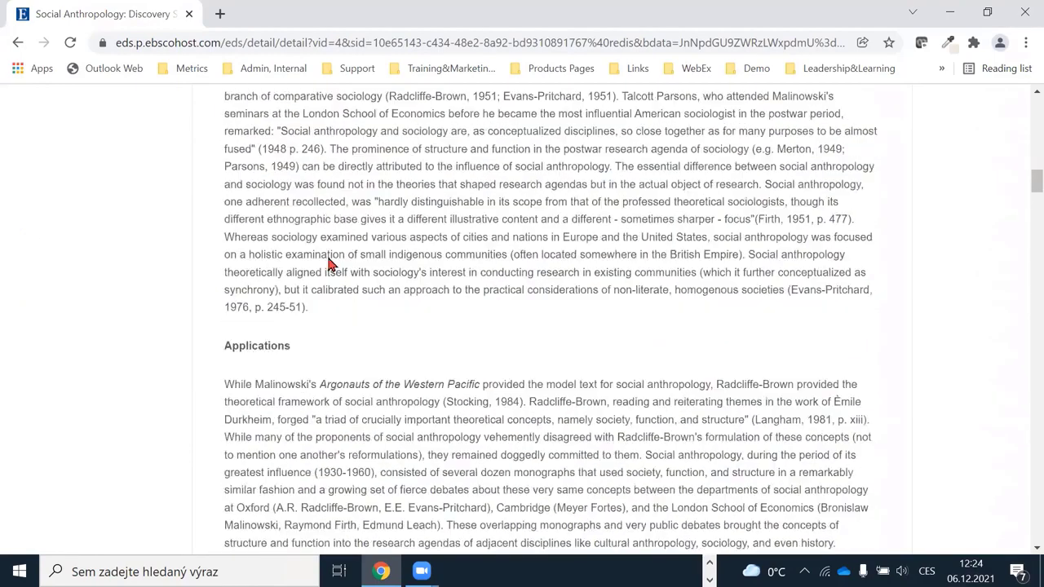
scroll(328, 257, "down", 4)
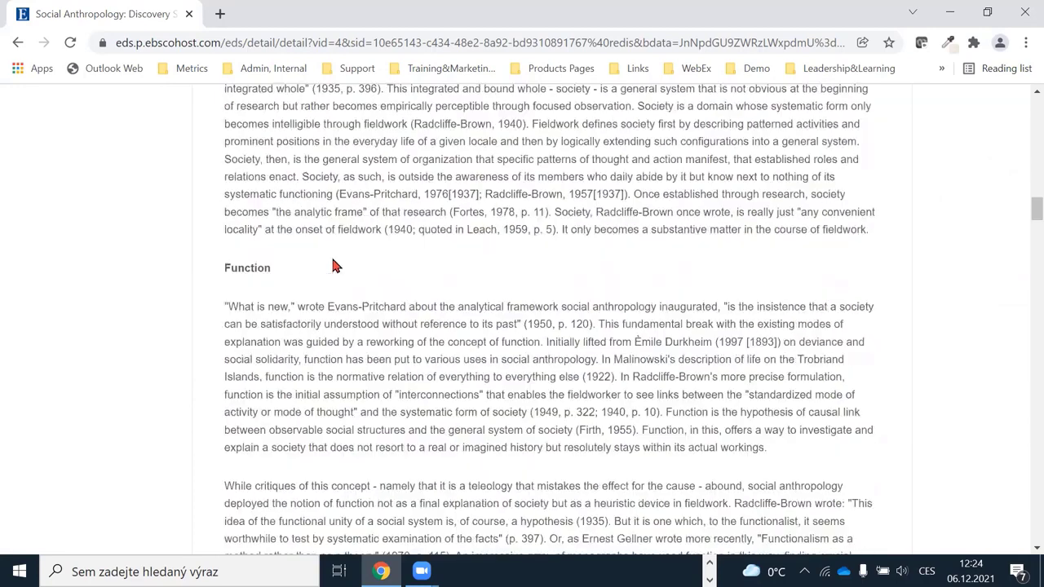
scroll(1022, 199, "down", 1)
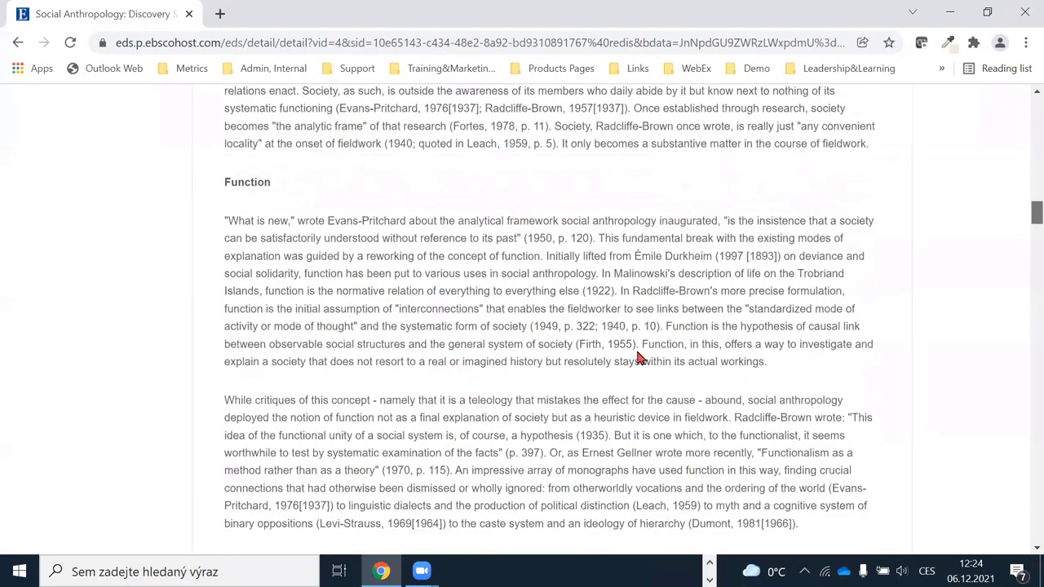
scroll(638, 356, "up", 15)
scroll(340, 265, "up", 1)
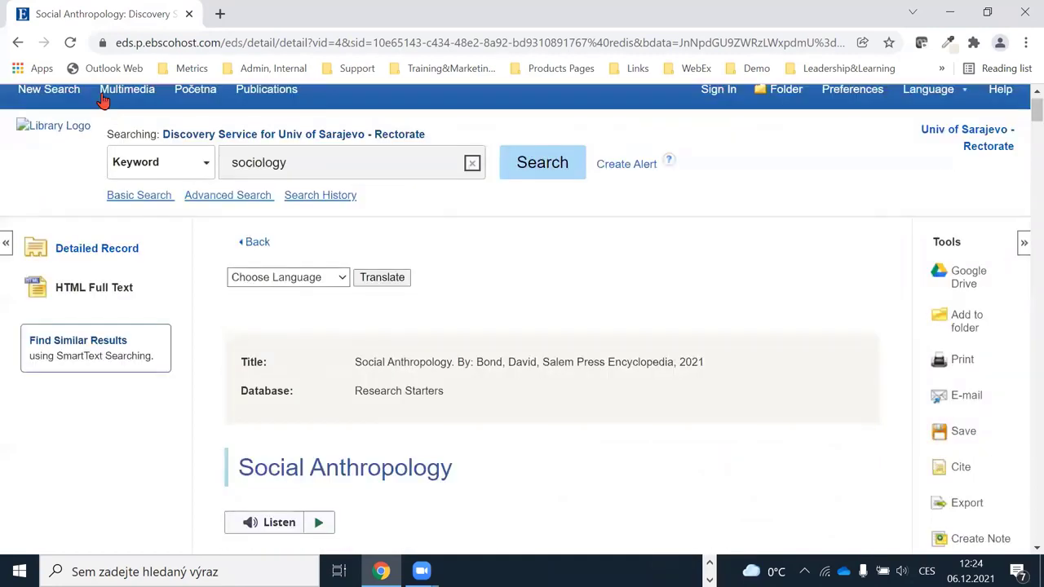
- Return to the sociology result list and highlight the total number of search results
left_click(18, 44)
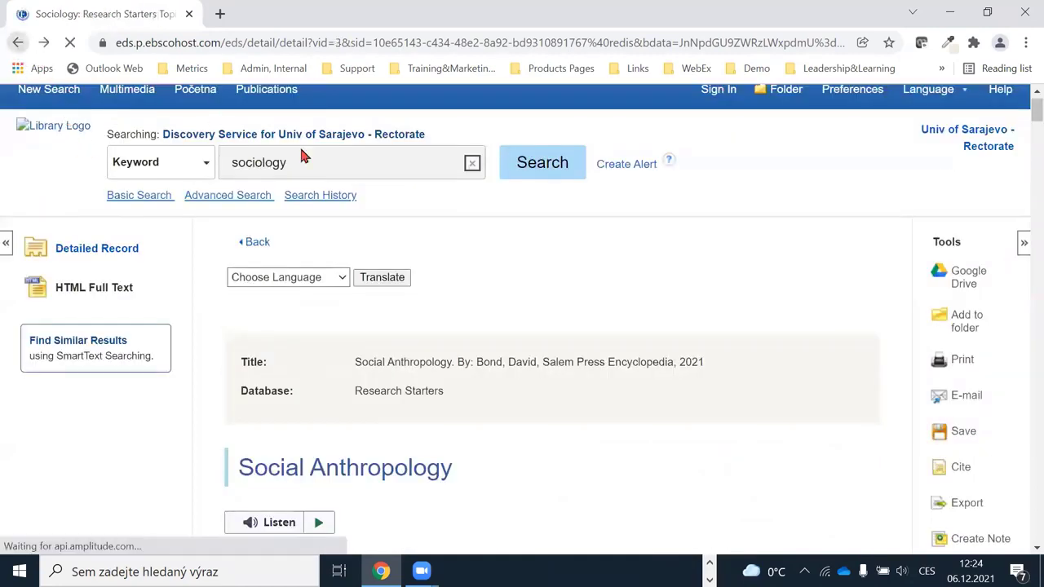
left_click(18, 44)
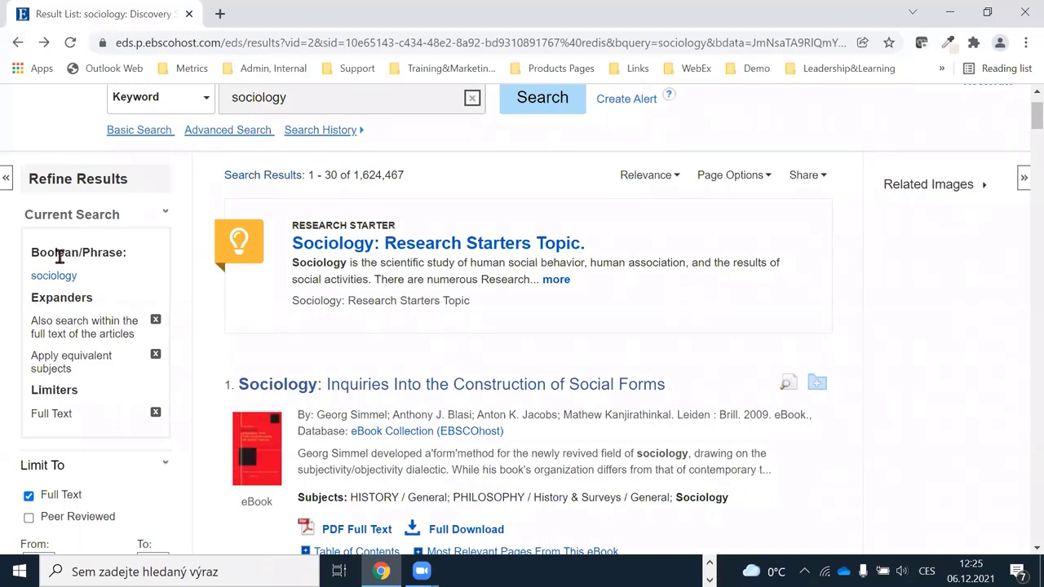
double_click(424, 180)
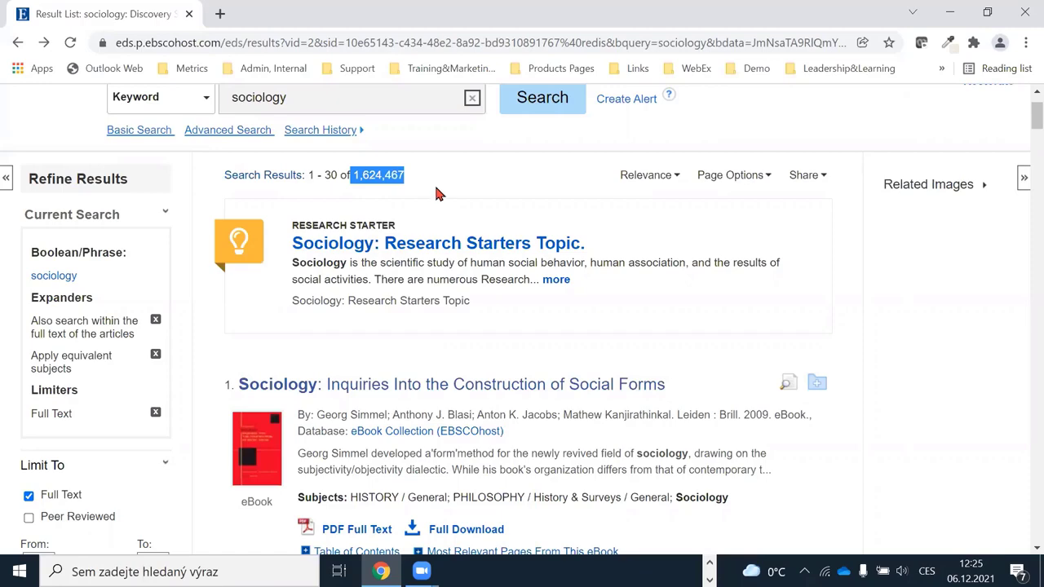
- Limit the sociology results to peer-reviewed items
scroll(106, 228, "down", 1)
scroll(106, 232, "down", 3)
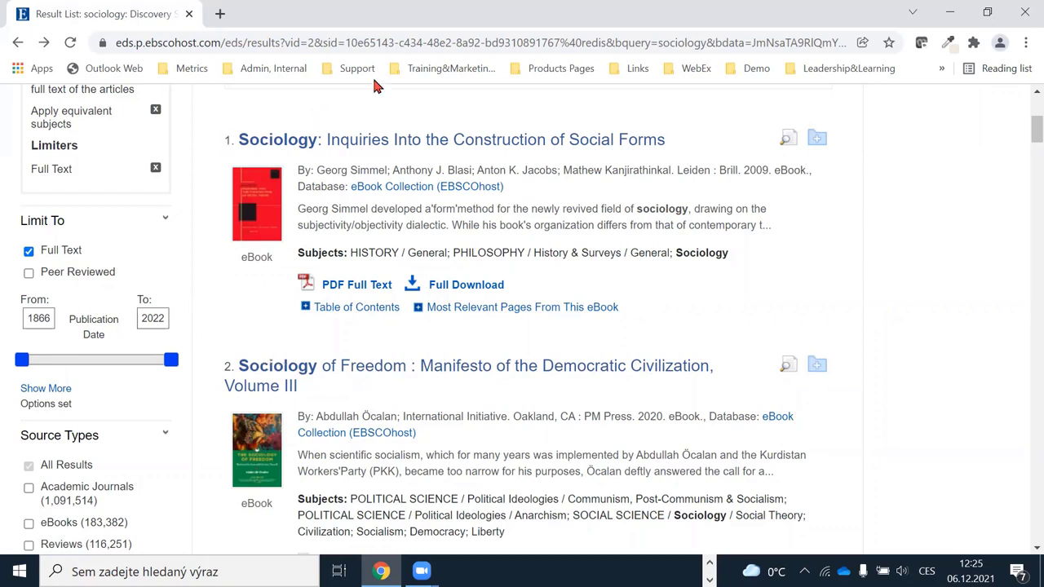
left_click(28, 275)
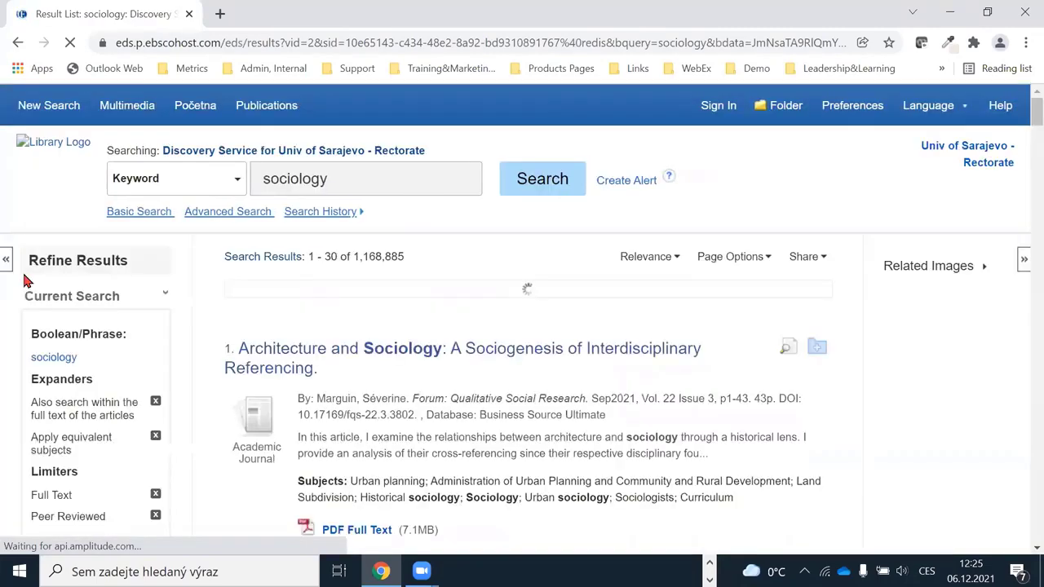
- Try both ends of the publication date slider under the result limiters
scroll(165, 271, "down", 3)
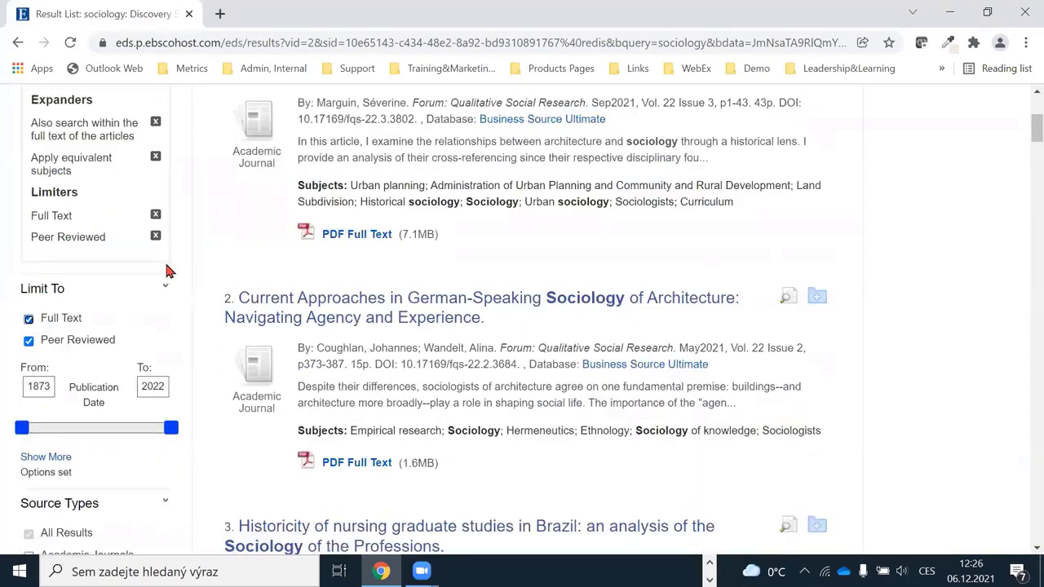
scroll(189, 253, "down", 1)
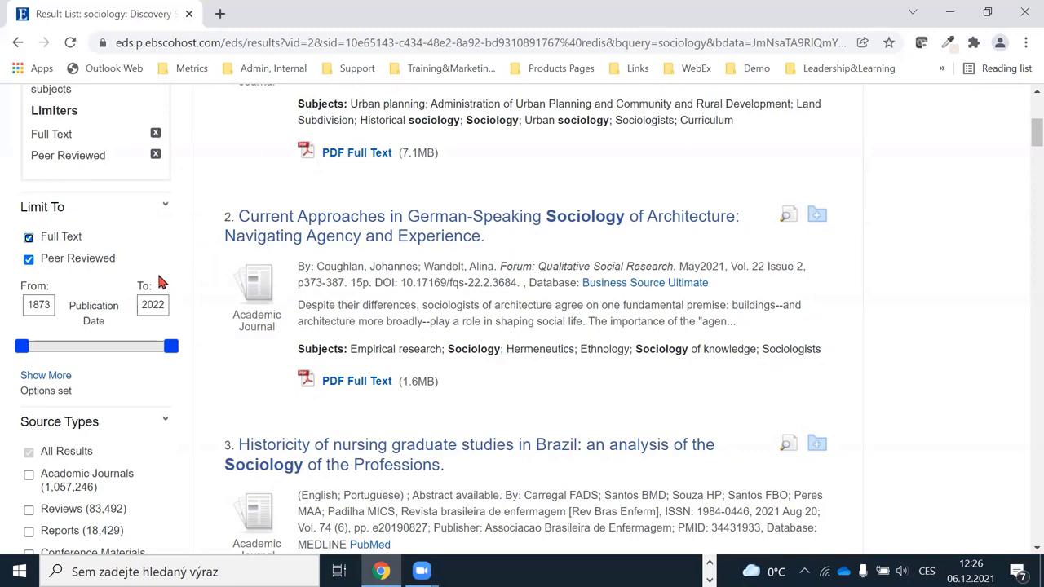
scroll(128, 305, "down", 1)
left_click_drag(74, 226, 106, 239)
left_click(79, 224)
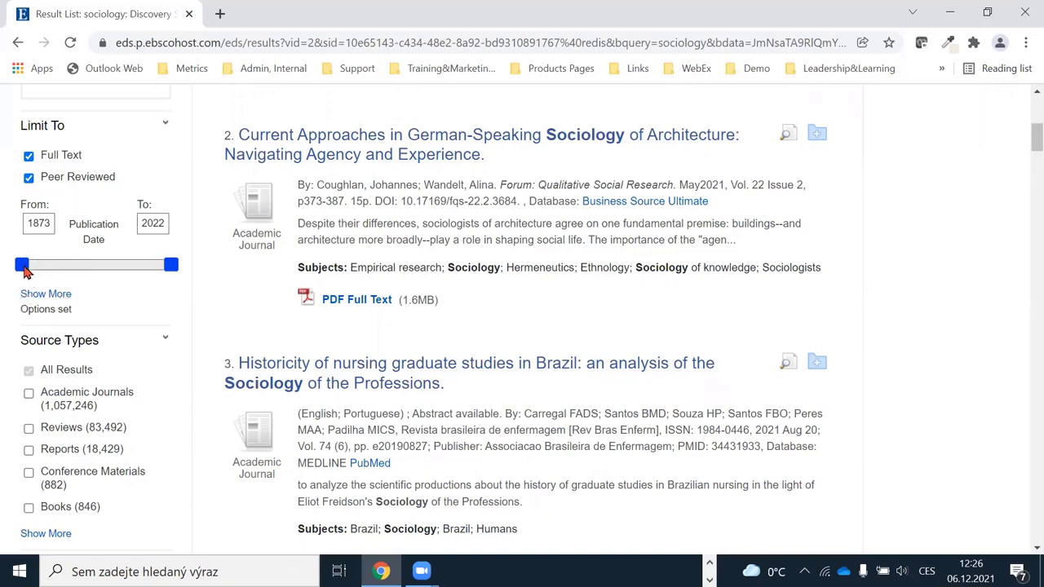
mouse_move(22, 270)
left_mouse_down()
mouse_move(102, 271)
mouse_move(18, 275)
left_mouse_up()
mouse_move(171, 265)
left_mouse_down()
mouse_move(67, 278)
mouse_move(173, 272)
left_mouse_up()
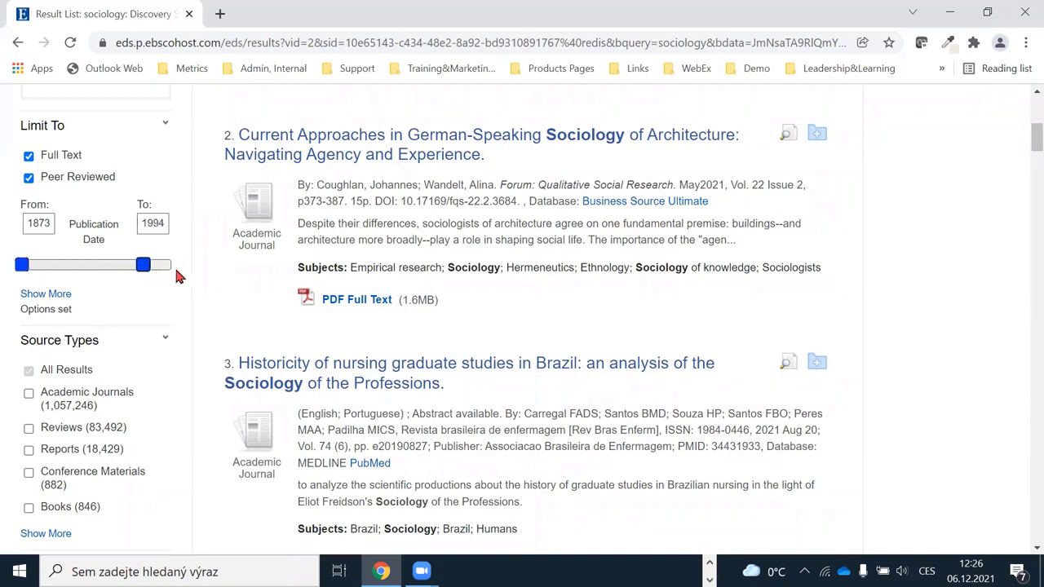
- Set the publication date limit to start from 2010 and apply it to the results
left_click(33, 223)
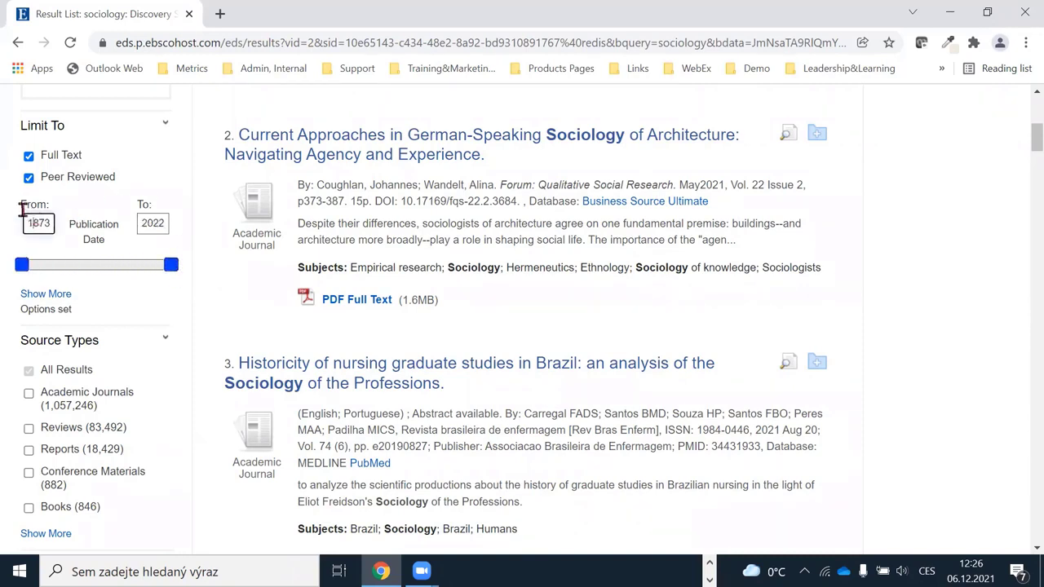
double_click(37, 221)
type("2010")
key("Return")
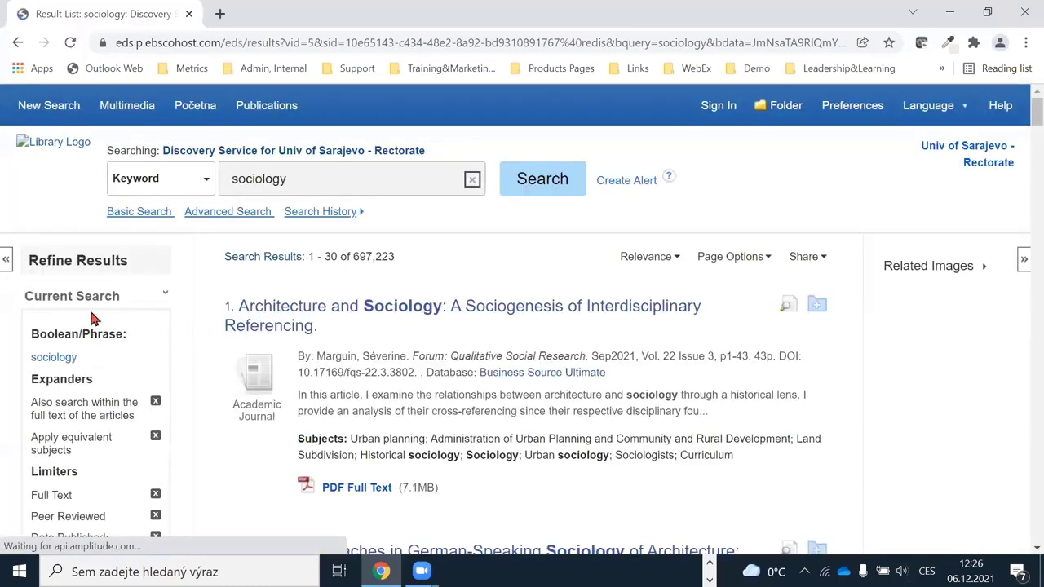
- Review the active limiters and source types, expanding the Subject and Publication facets to examine their entries
scroll(97, 318, "down", 6)
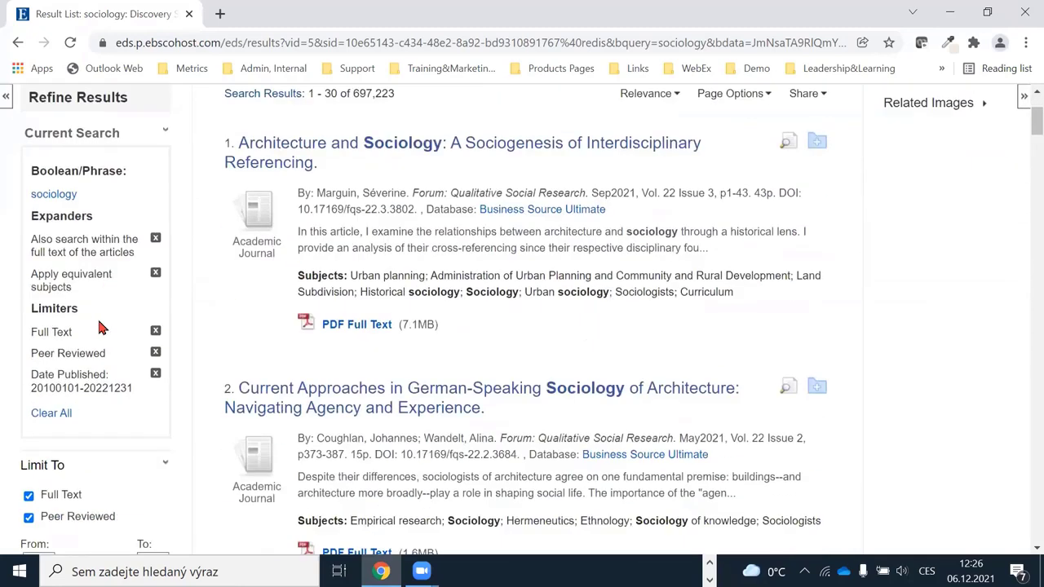
scroll(130, 189, "down", 1)
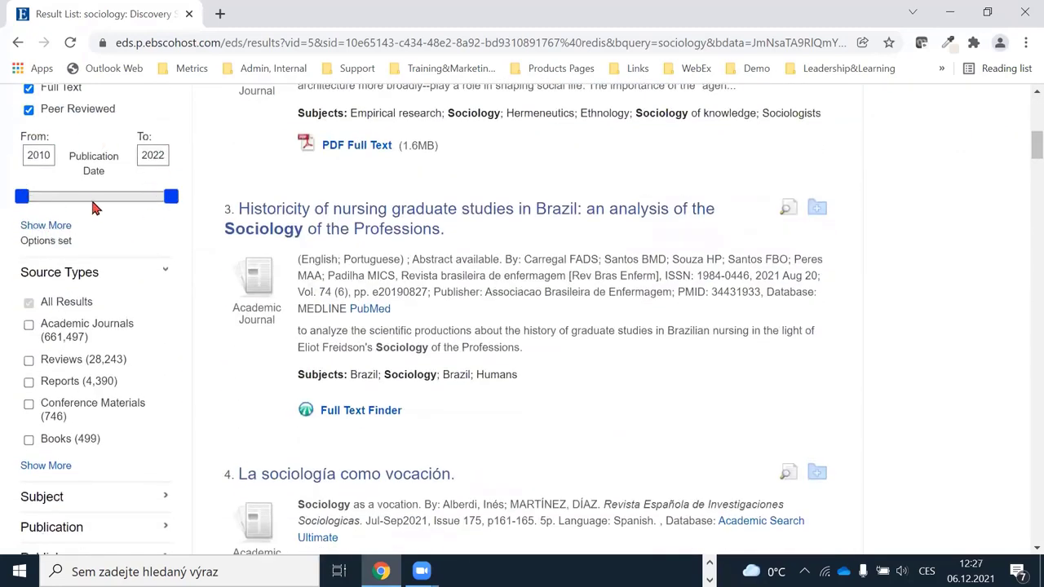
scroll(88, 205, "down", 1)
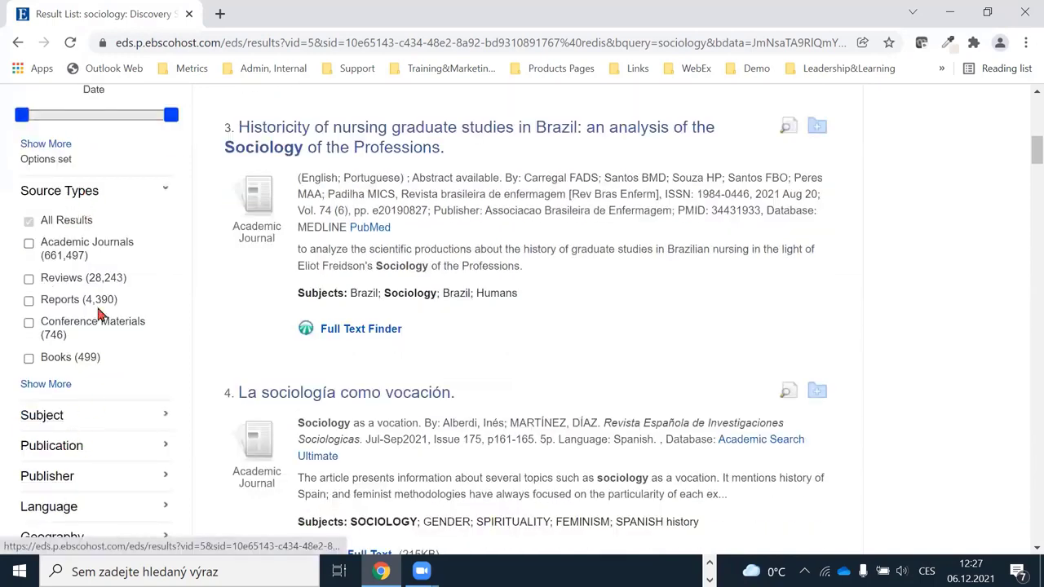
scroll(90, 269, "down", 1)
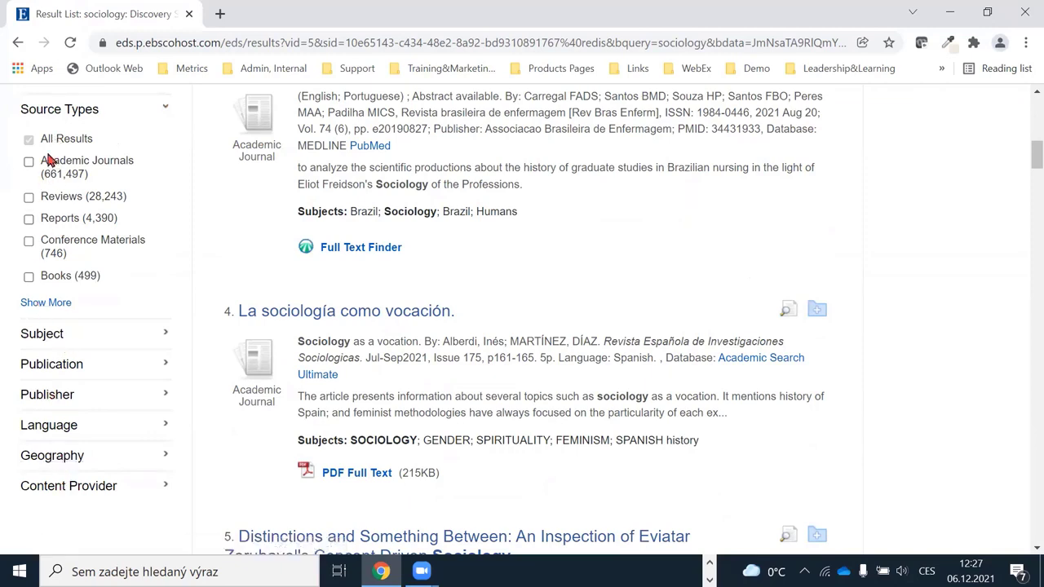
left_click(41, 336)
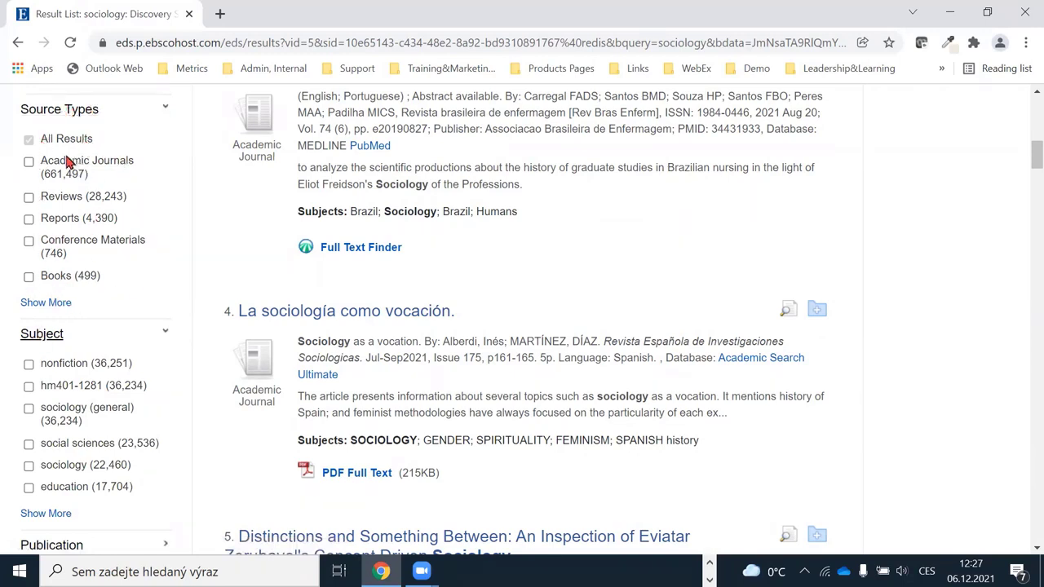
scroll(98, 241, "down", 1)
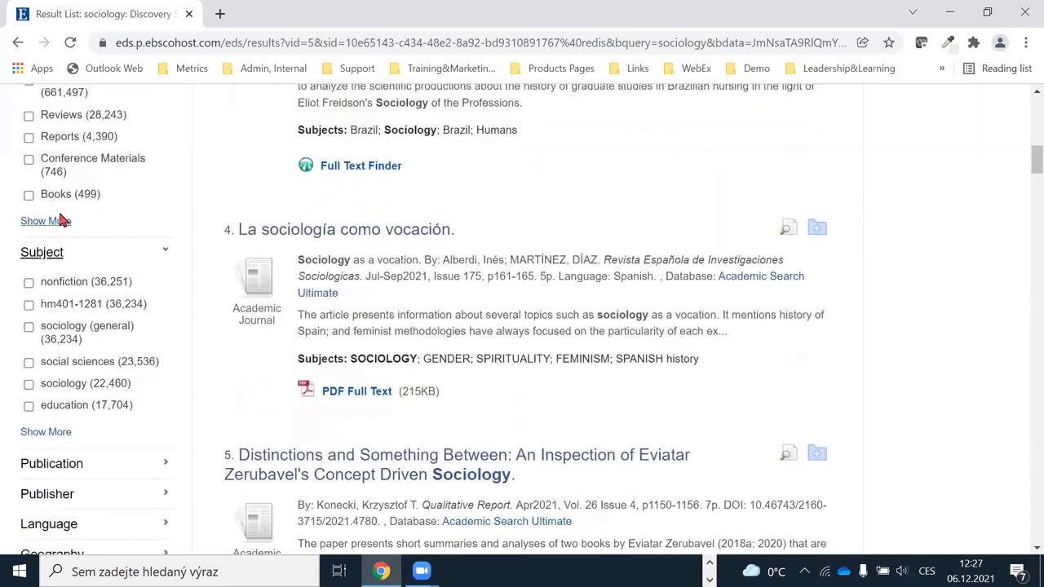
scroll(51, 238, "down", 1)
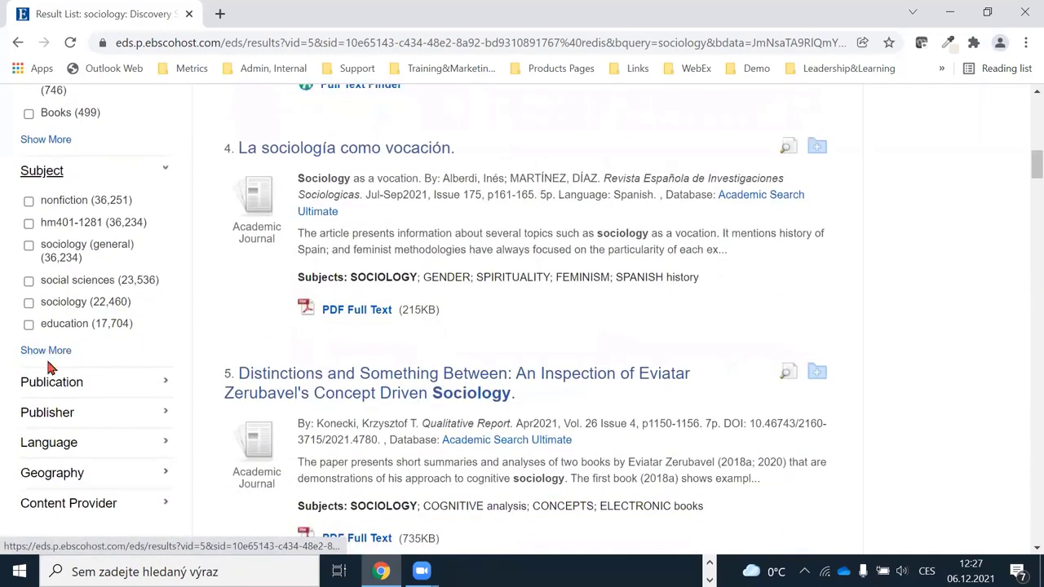
left_click(45, 382)
scroll(57, 383, "down", 2)
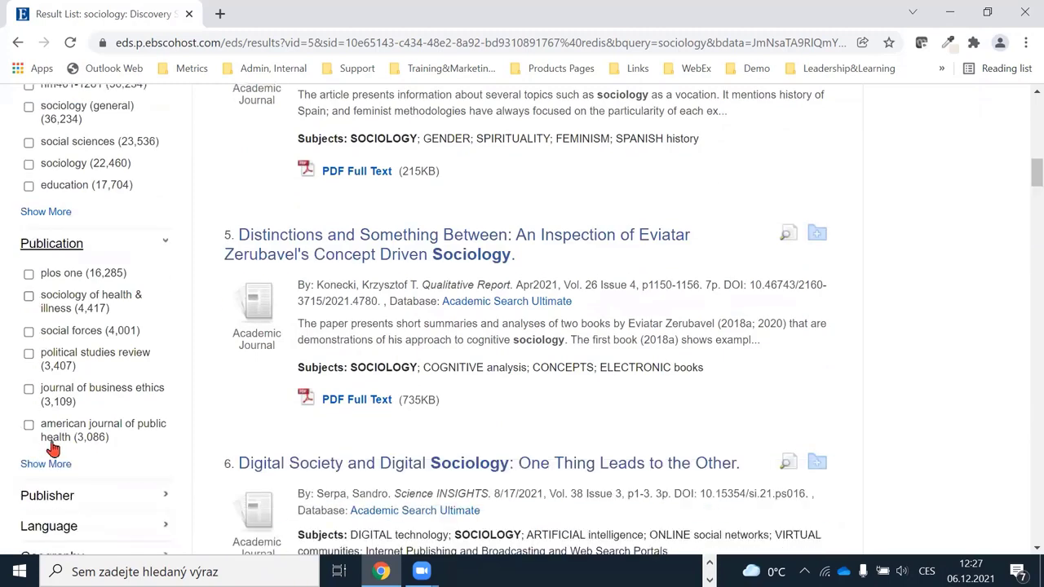
scroll(52, 303, "up", 3)
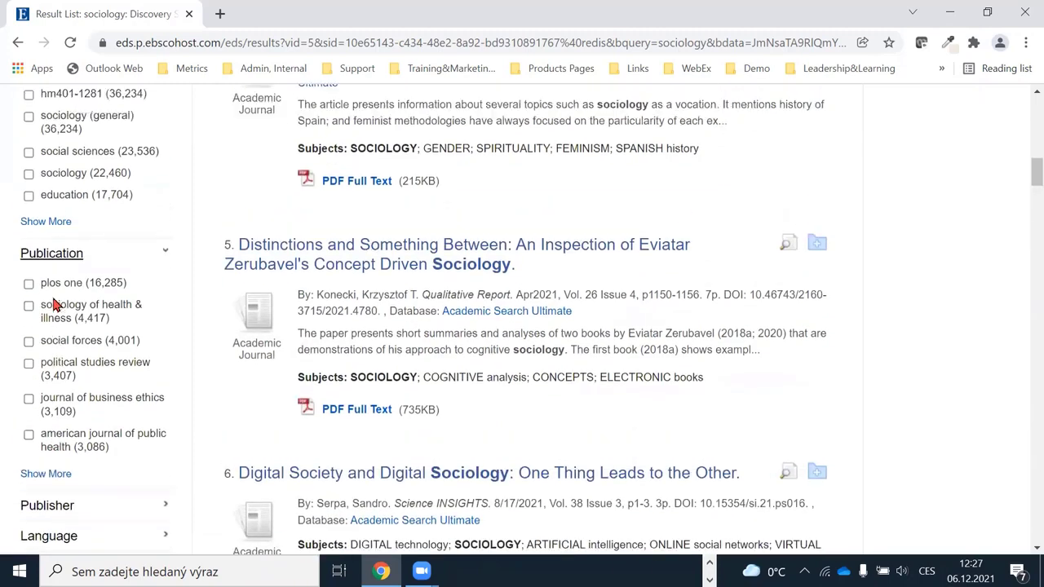
scroll(46, 397, "up", 2)
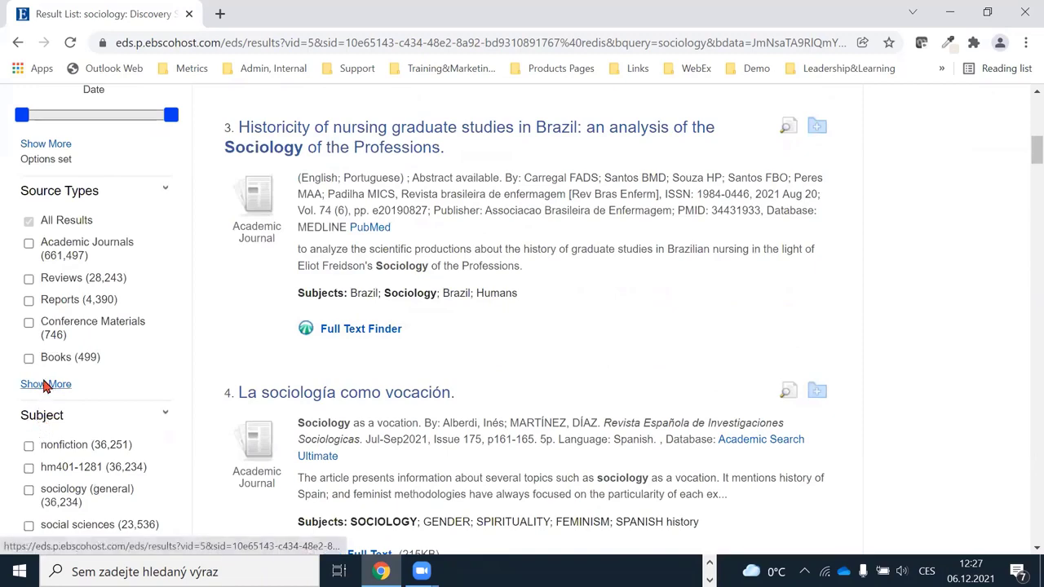
- Open the full Source Types list and highlight the name and hit count of Academic Journals
left_click(46, 385)
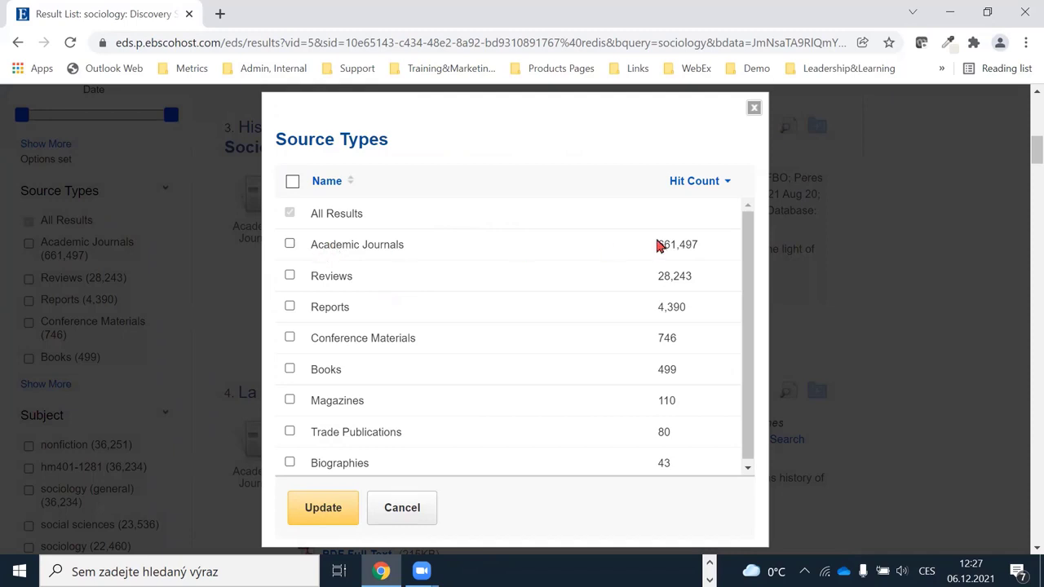
left_click_drag(657, 245, 697, 245)
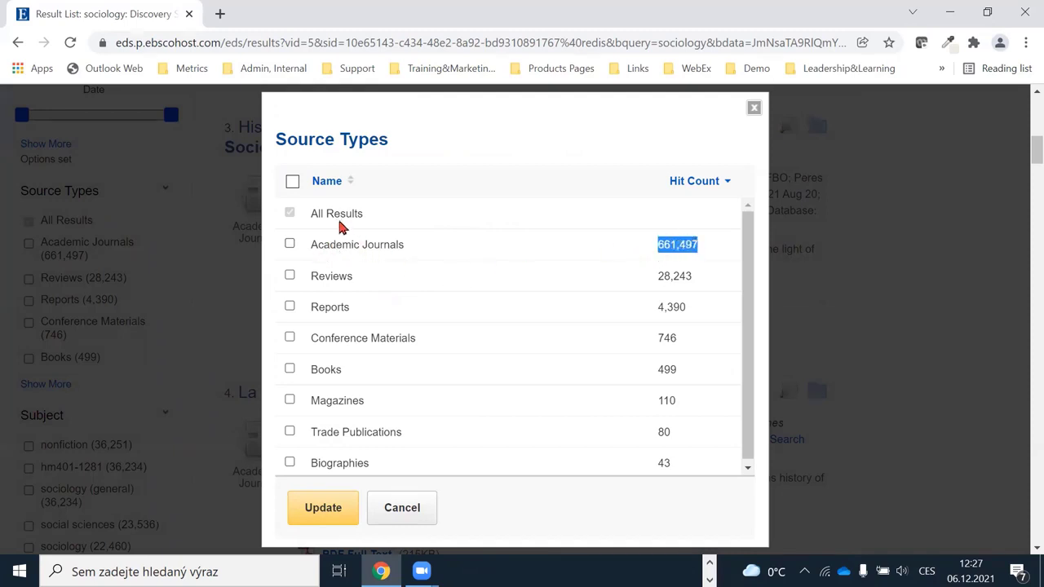
left_click_drag(318, 244, 422, 250)
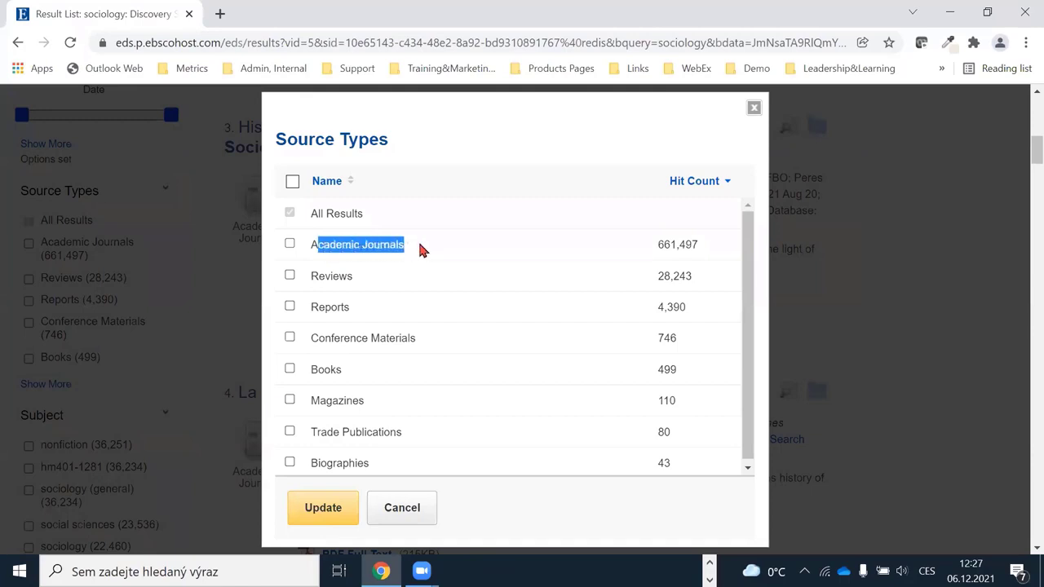
left_click(314, 253)
- Select Academic Journals and Conference Materials as source types and update the result list
left_click(290, 247)
left_click(291, 246)
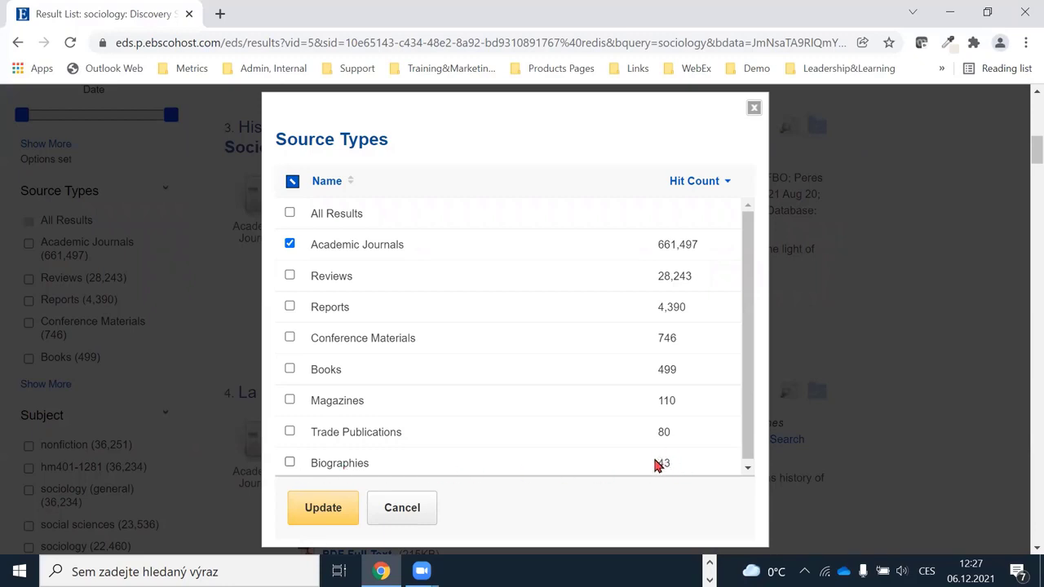
left_click(291, 462)
left_click(291, 464)
left_click(323, 508)
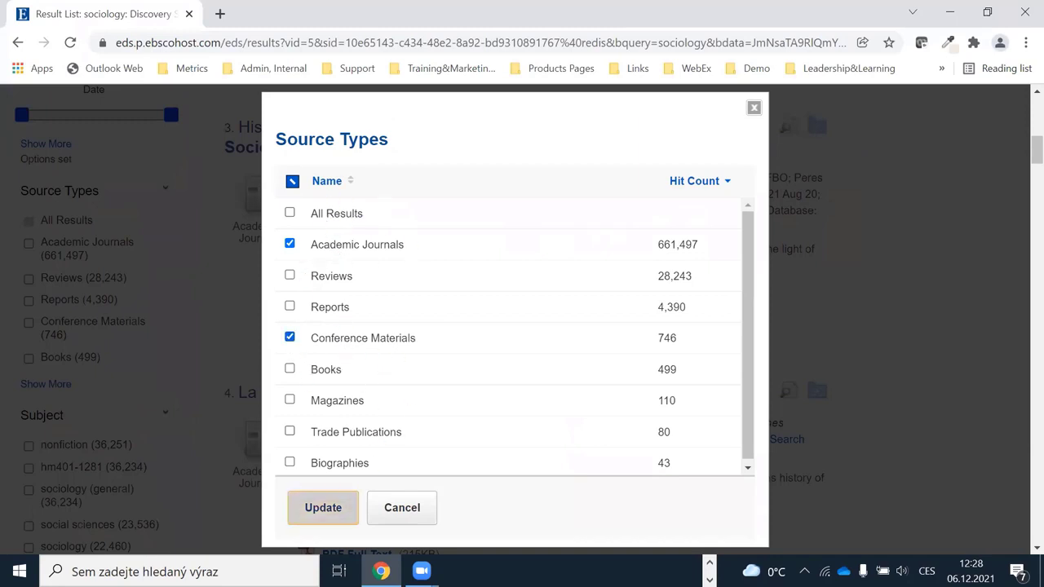
left_click(332, 510)
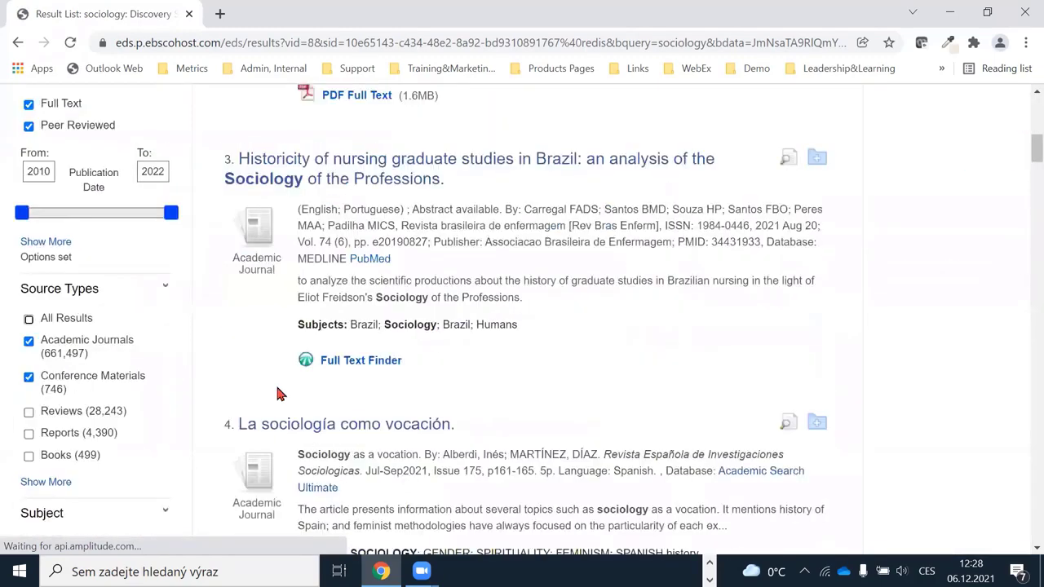
- Highlight the subject terms of the fourth and fifth records in the filtered result list
scroll(150, 248, "down", 2)
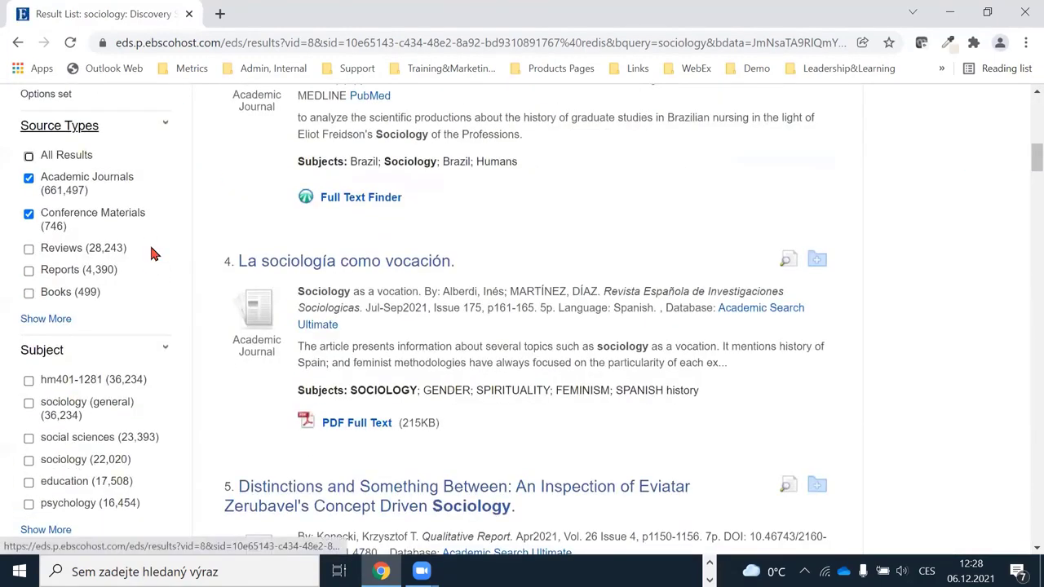
scroll(30, 193, "down", 2)
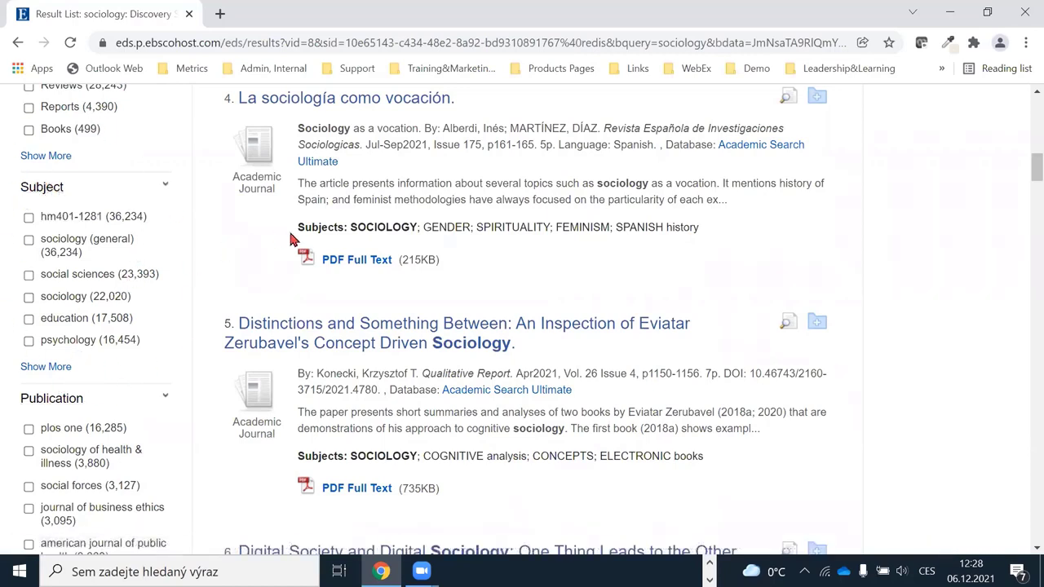
left_click_drag(298, 229, 701, 224)
scroll(682, 256, "down", 1)
left_click_drag(297, 380, 707, 379)
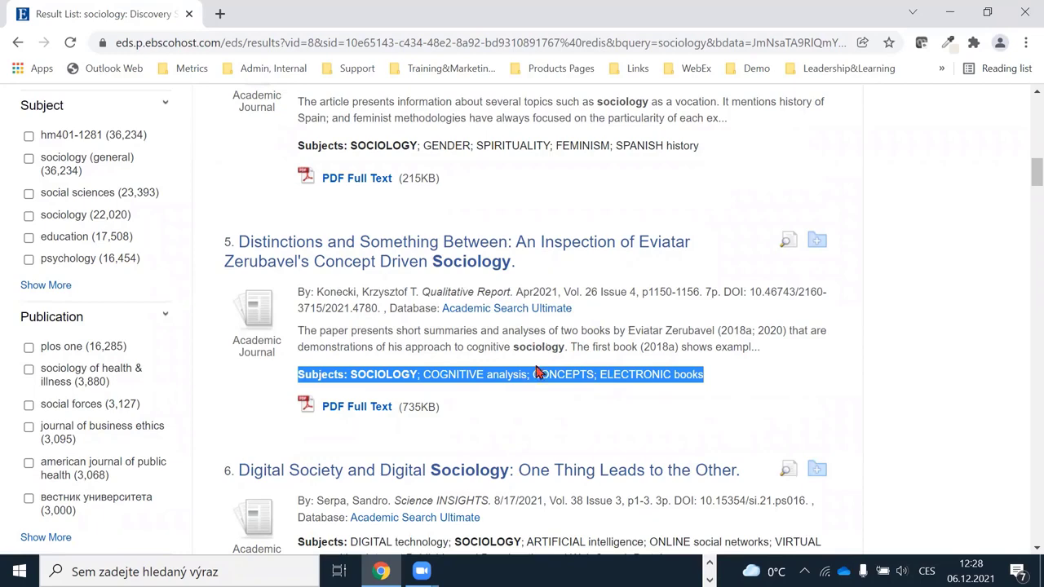
- Open the full Subject list and browse its alphabetical terms as far as the social topics
scroll(464, 347, "up", 1)
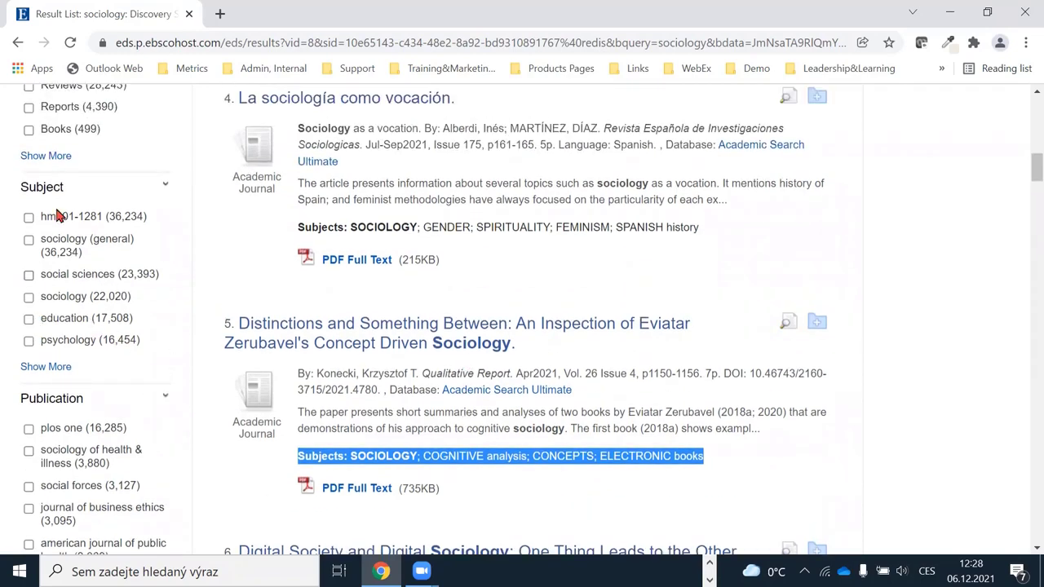
left_click(36, 369)
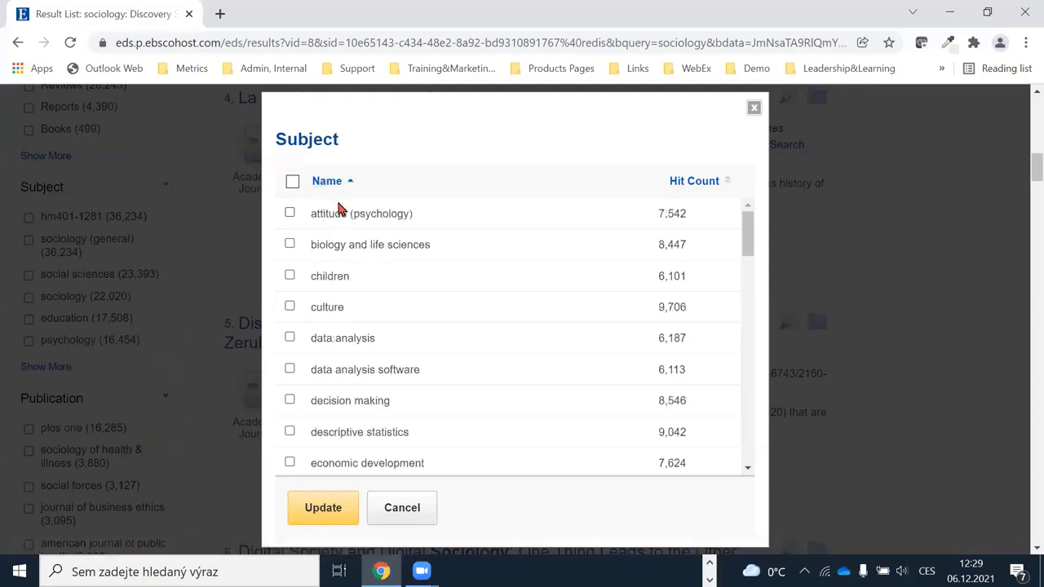
scroll(371, 294, "down", 1)
scroll(373, 294, "down", 4)
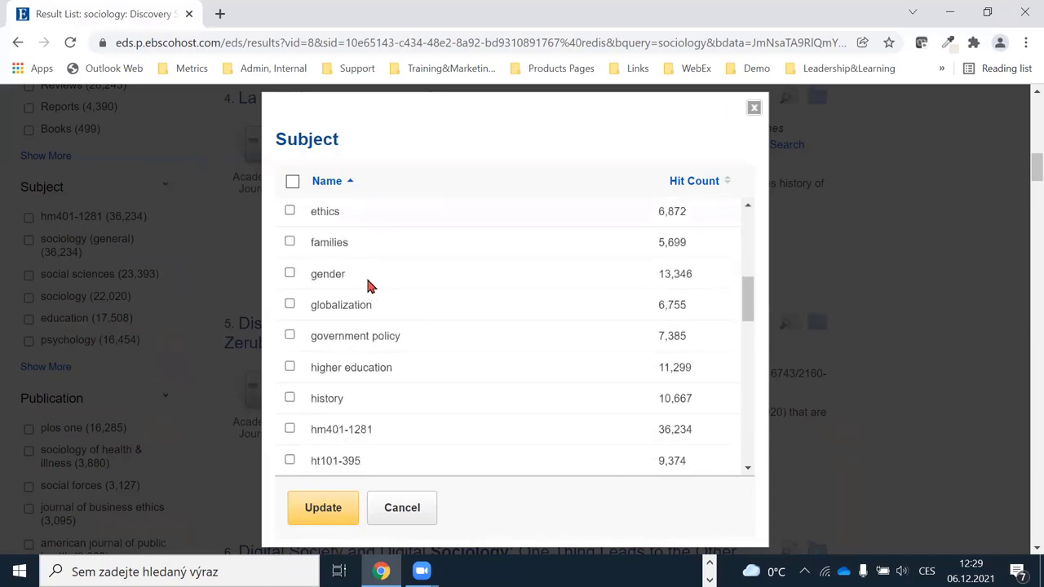
scroll(369, 281, "down", 3)
scroll(338, 298, "down", 1)
scroll(336, 296, "down", 1)
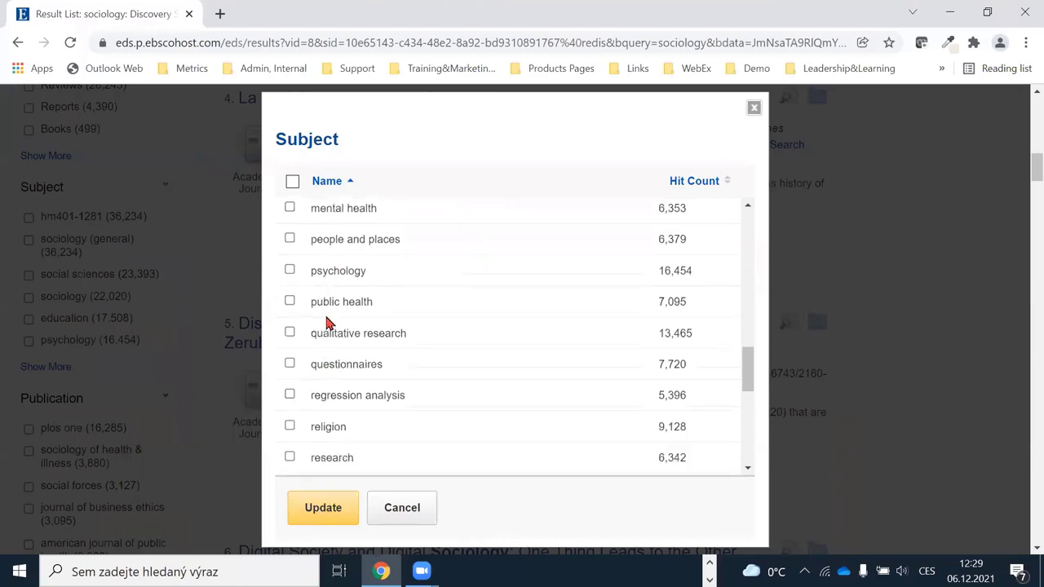
scroll(325, 334, "down", 1)
scroll(345, 388, "down", 2)
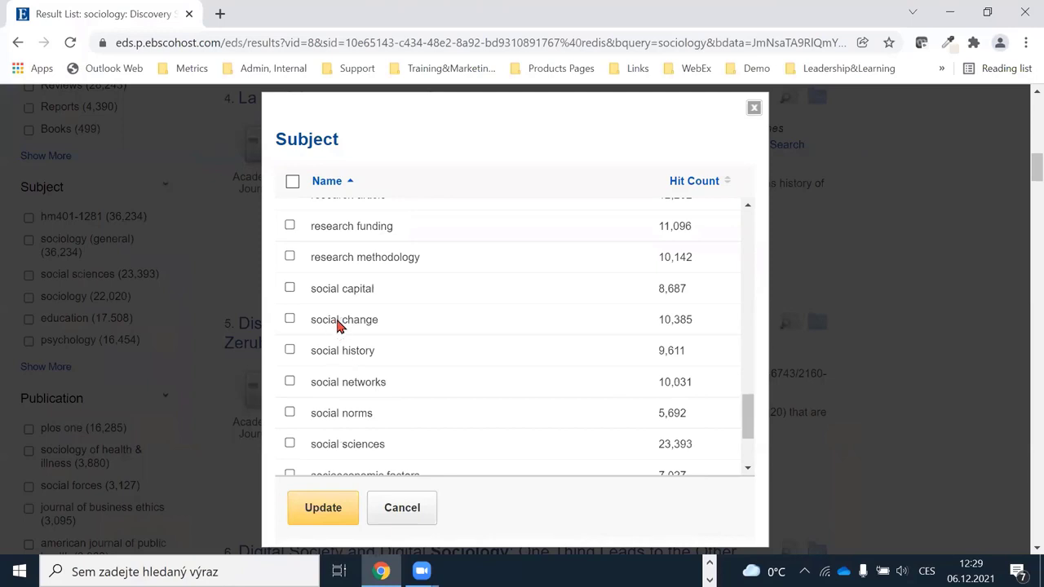
- Try selecting social history, social networks, social norms and social sciences, highlight the social norms hit count, and cancel the Subject selection
left_click(290, 383)
left_click(290, 350)
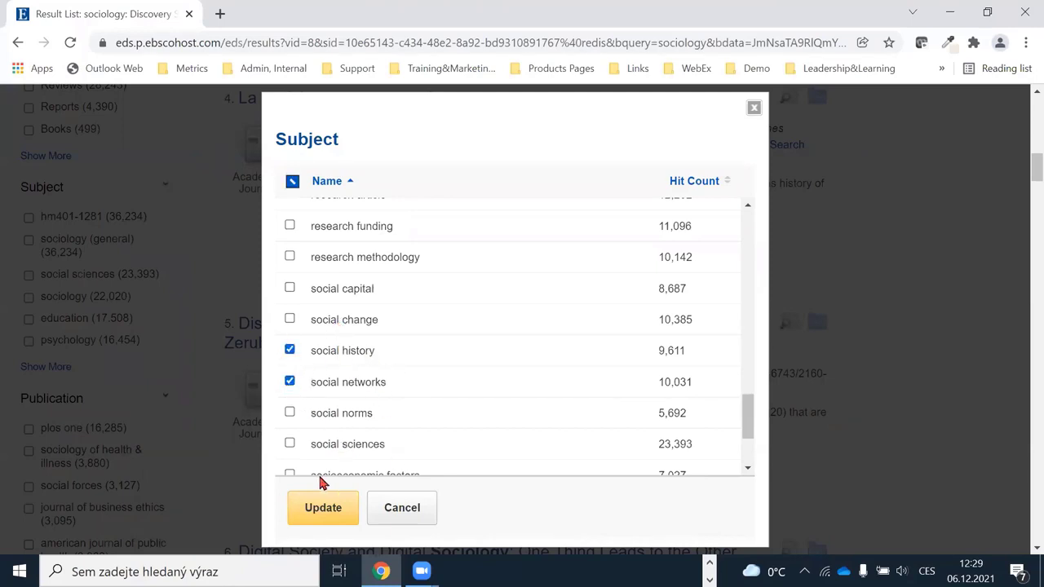
left_click(289, 445)
left_click(289, 414)
double_click(671, 414)
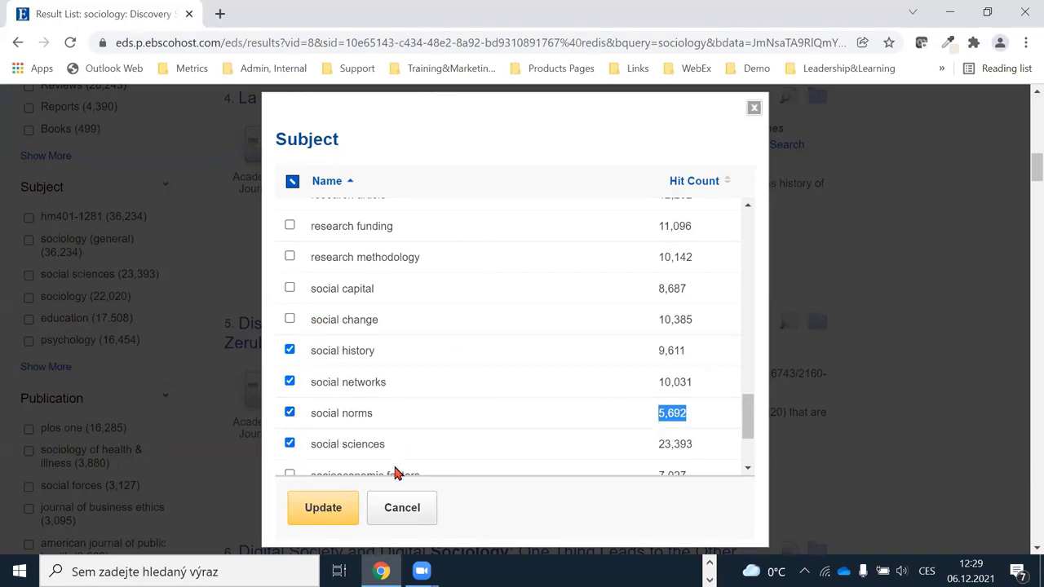
left_click(403, 508)
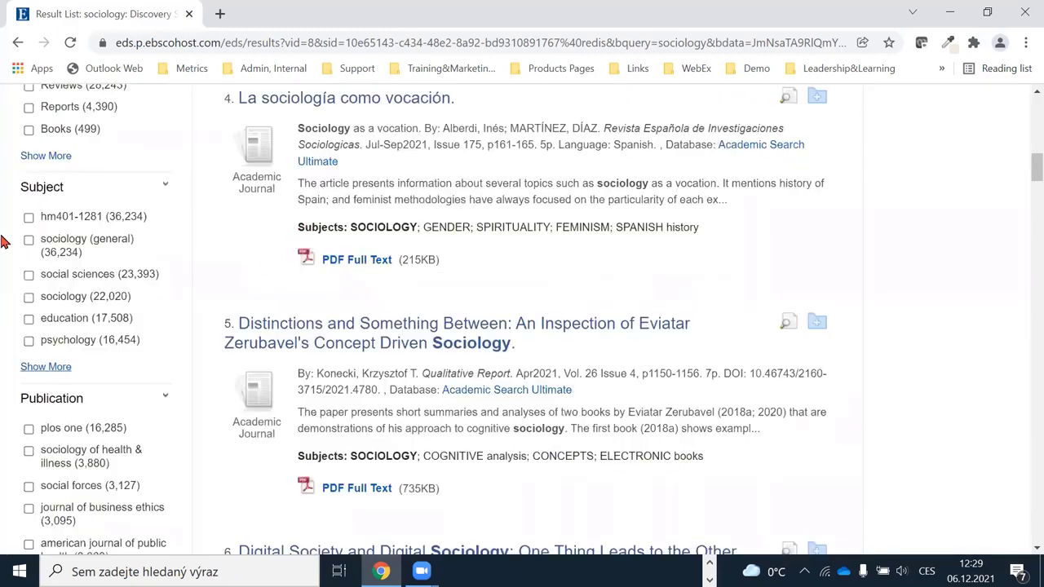
- Highlight the plos one entry in the Publication facet
scroll(130, 204, "down", 2)
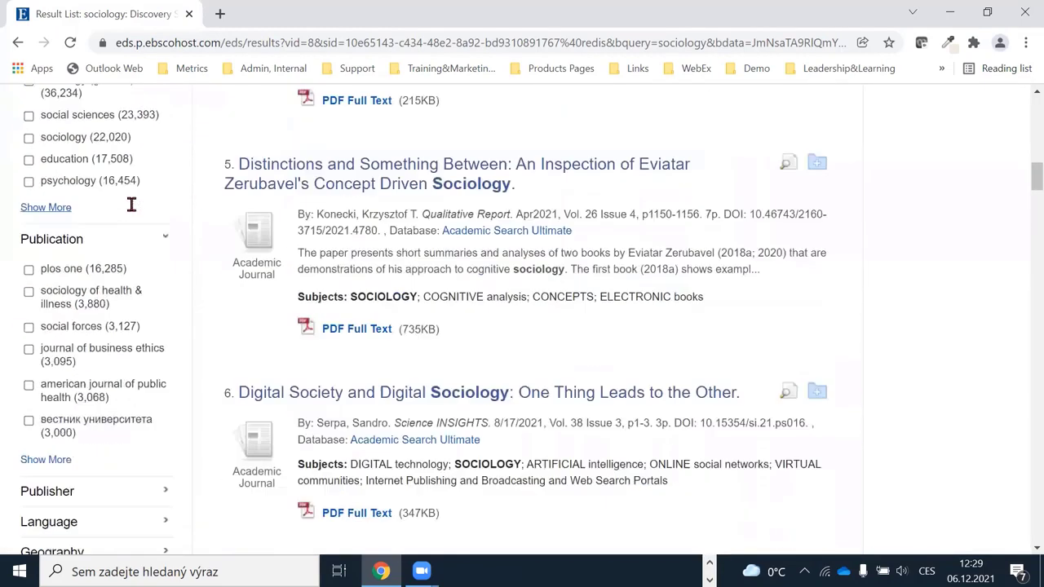
scroll(136, 212, "down", 1)
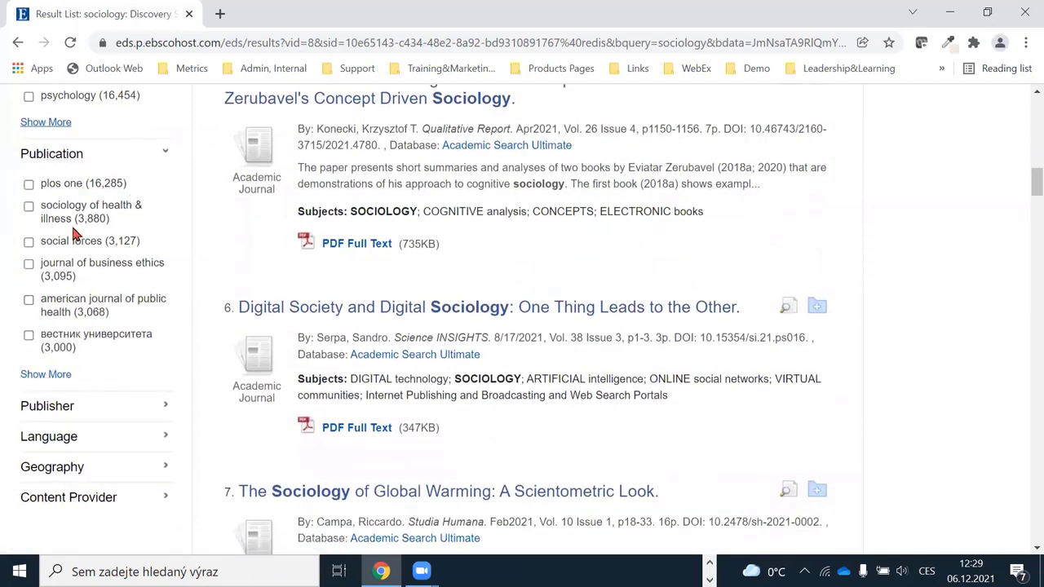
left_click_drag(41, 187, 135, 189)
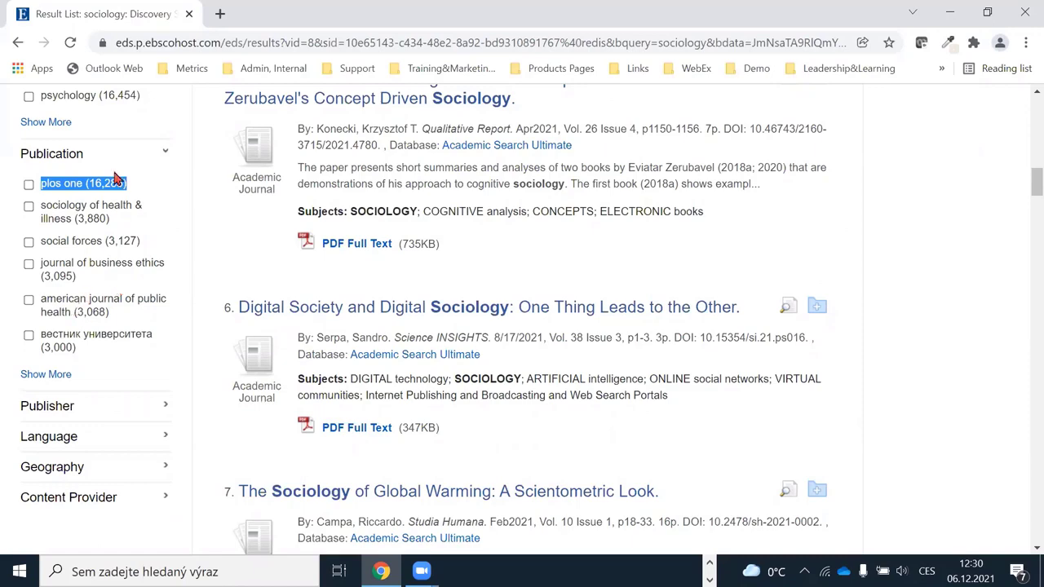
- Expand the Publisher facet and highlight its wiley-blackwell entry
scroll(79, 258, "down", 1)
scroll(73, 253, "down", 1)
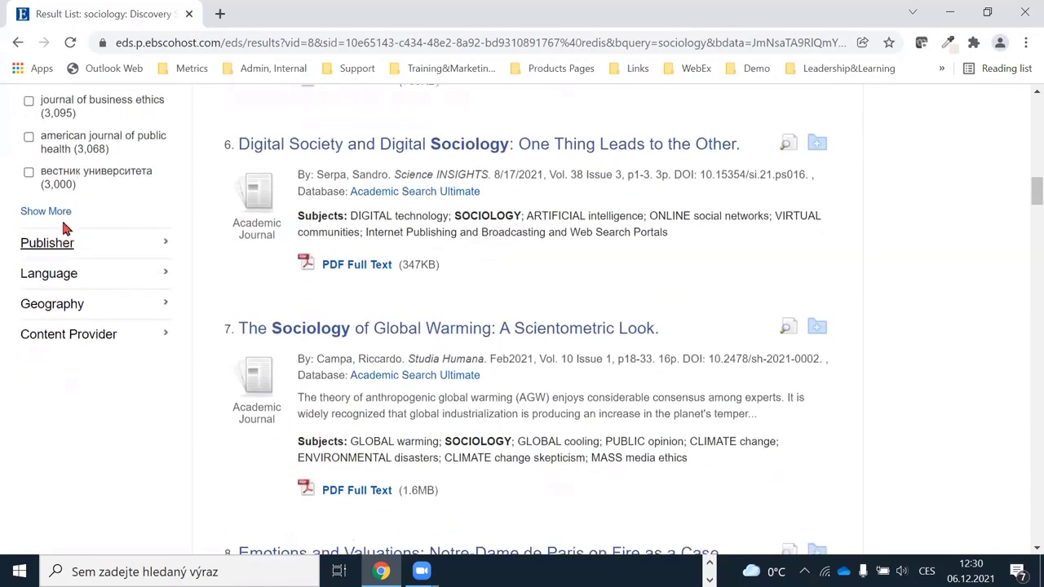
left_click(47, 243)
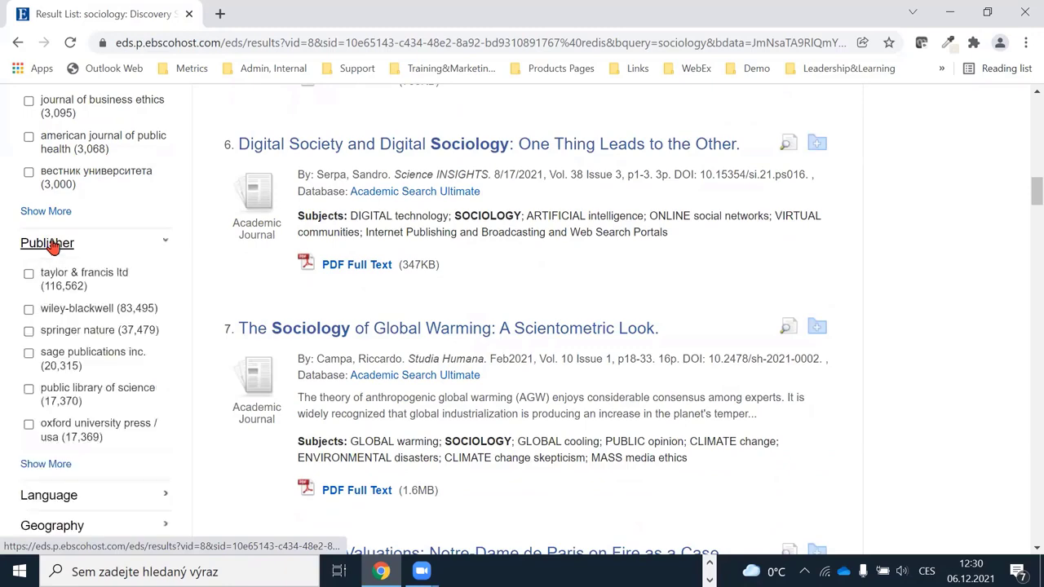
scroll(99, 403, "down", 1)
left_click_drag(90, 210, 124, 228)
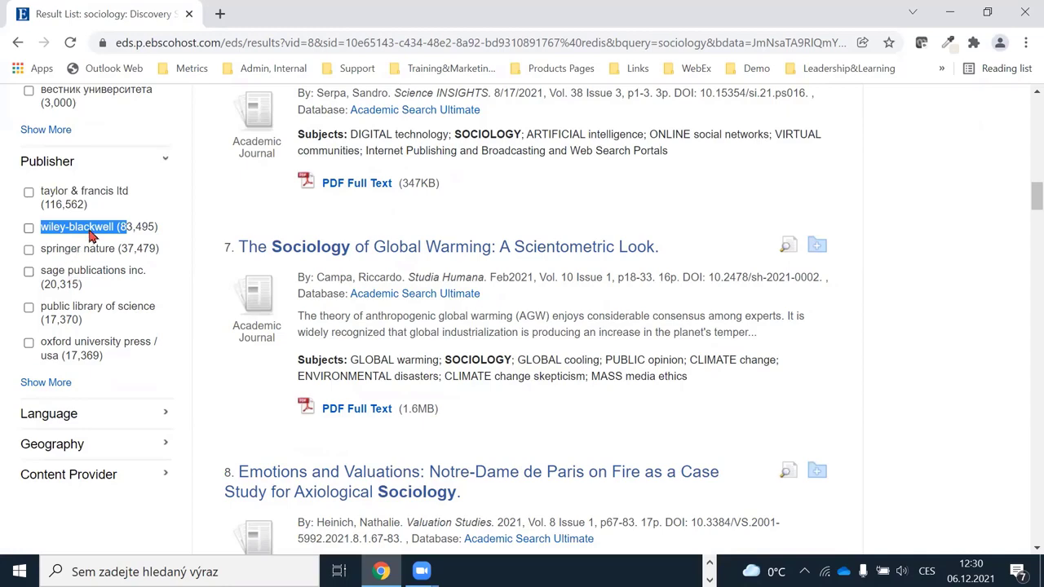
- Try selecting mit press in the full Publisher list, highlight its hit count, and cancel the selection
left_click(47, 383)
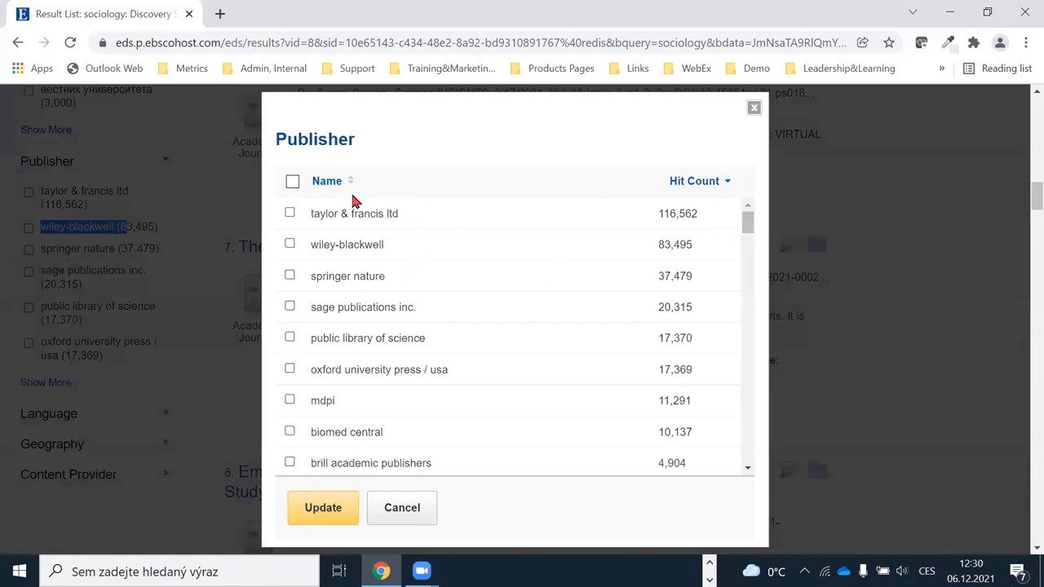
scroll(498, 270, "down", 5)
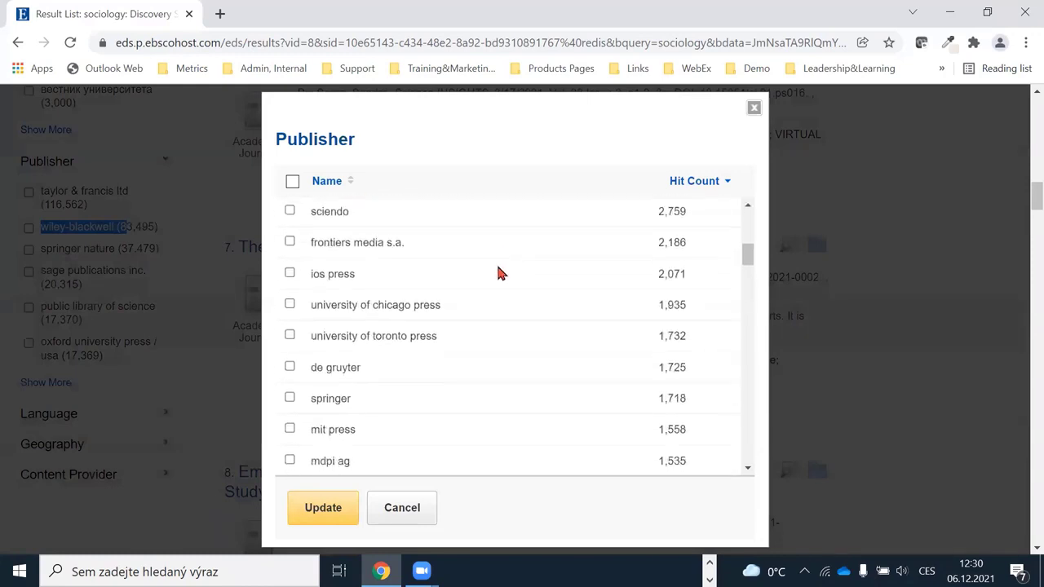
scroll(326, 403, "down", 1)
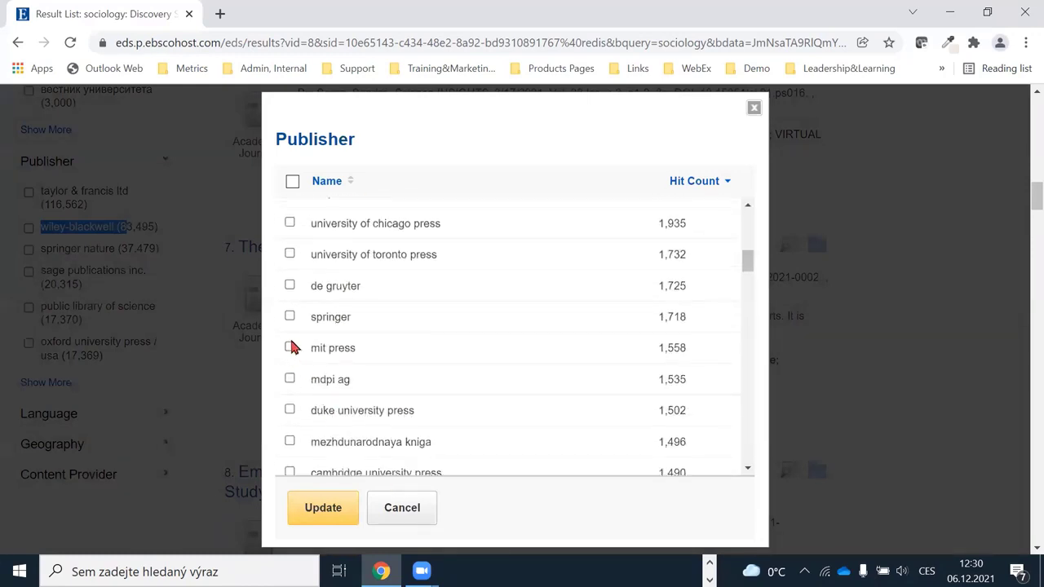
left_click(290, 347)
left_click_drag(657, 351, 695, 352)
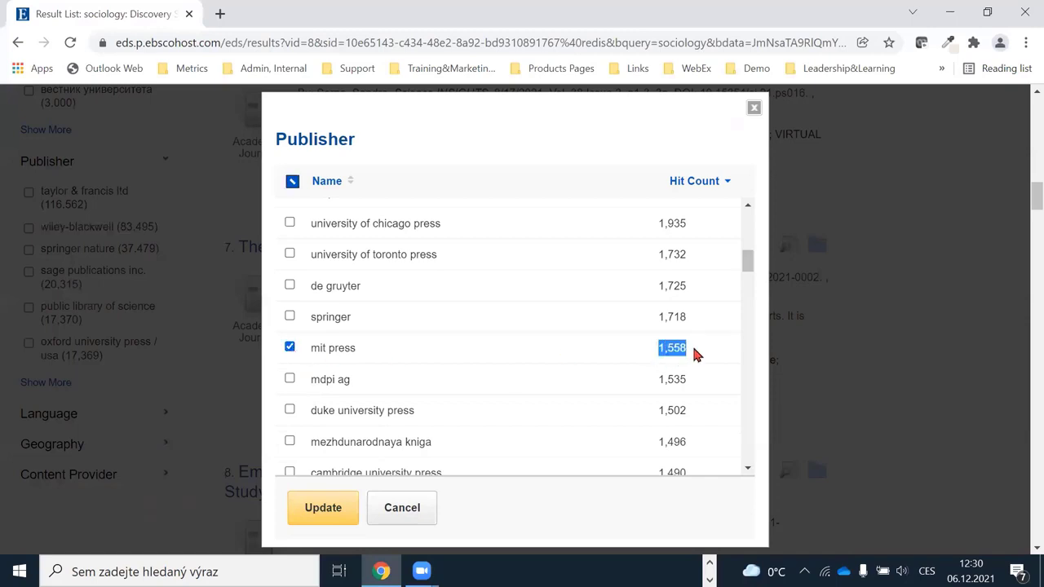
scroll(422, 315, "down", 3)
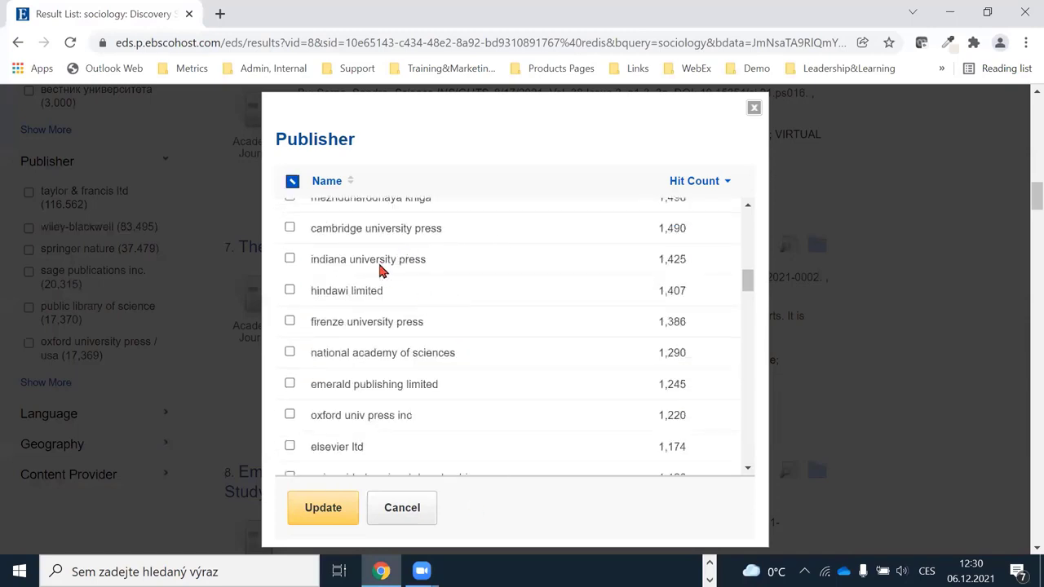
scroll(364, 302, "up", 2)
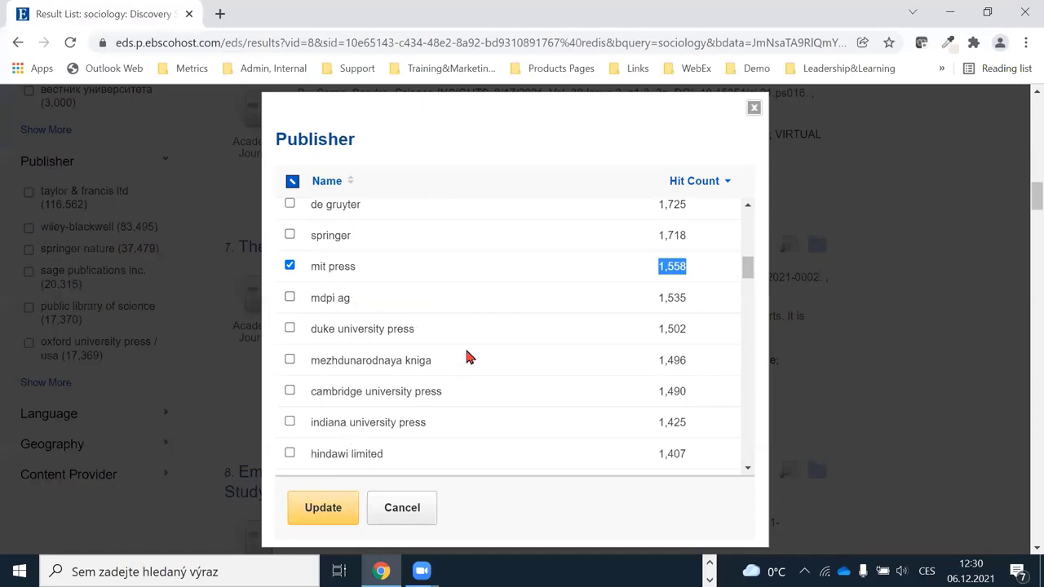
left_click(421, 509)
- Expand the Language facet, browse the full language list down to the rare languages, and close it without a selection
scroll(82, 241, "down", 2)
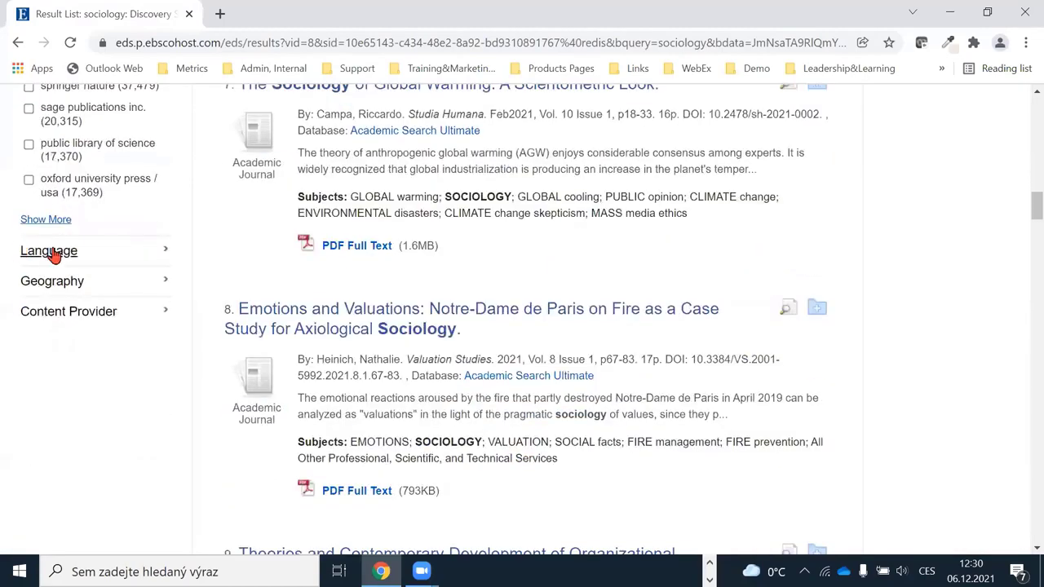
left_click(52, 254)
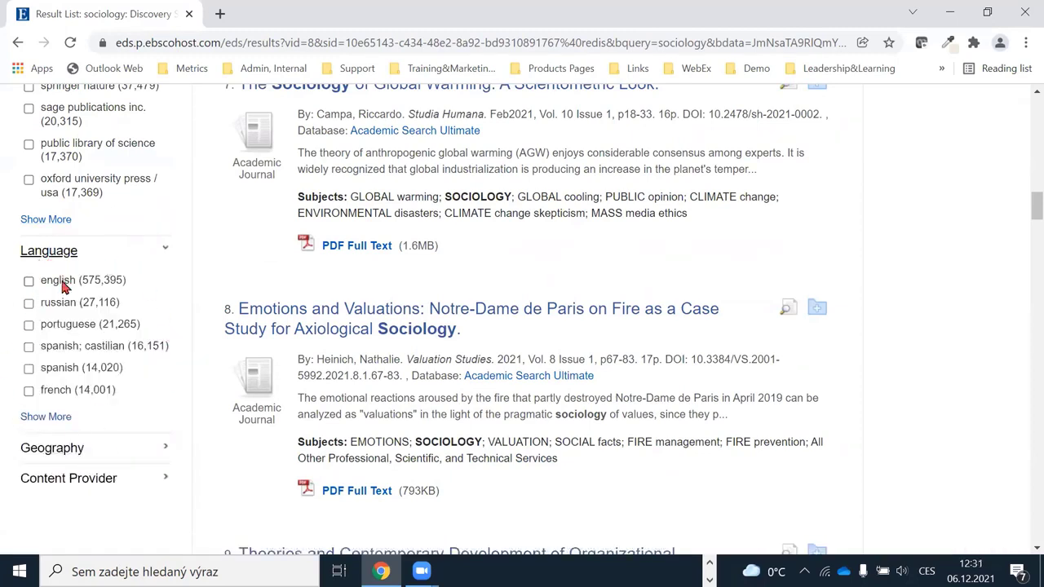
left_click(47, 418)
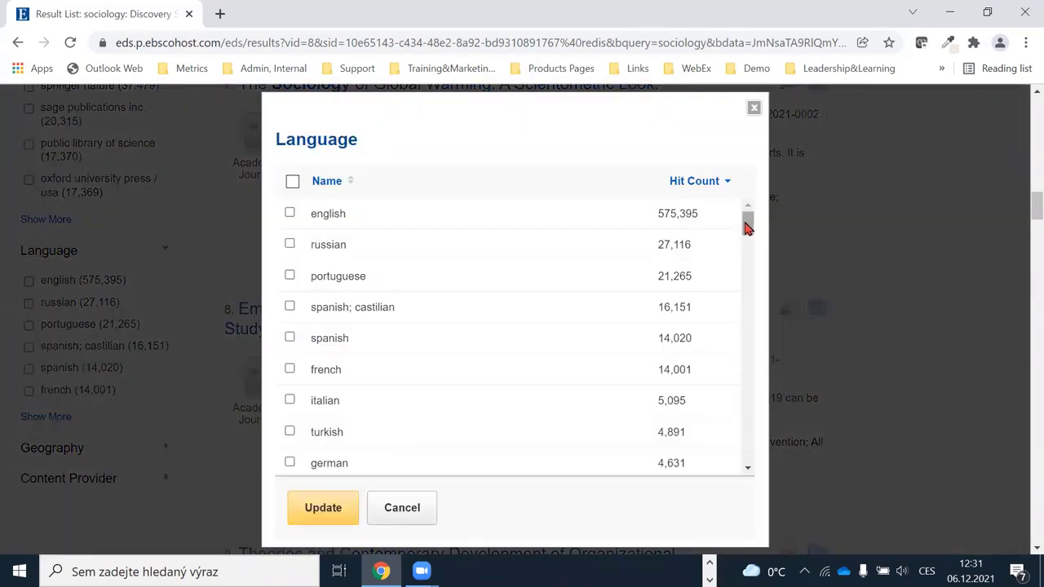
left_click_drag(747, 227, 781, 396)
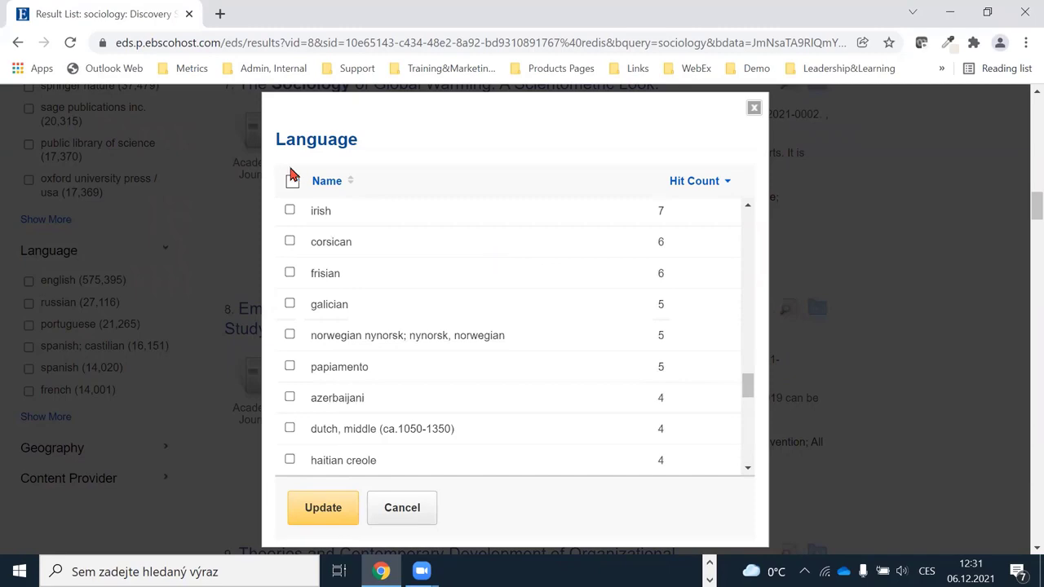
left_click(413, 512)
- Expand the Geography and Content Provider facets to examine their entries
left_click(78, 456)
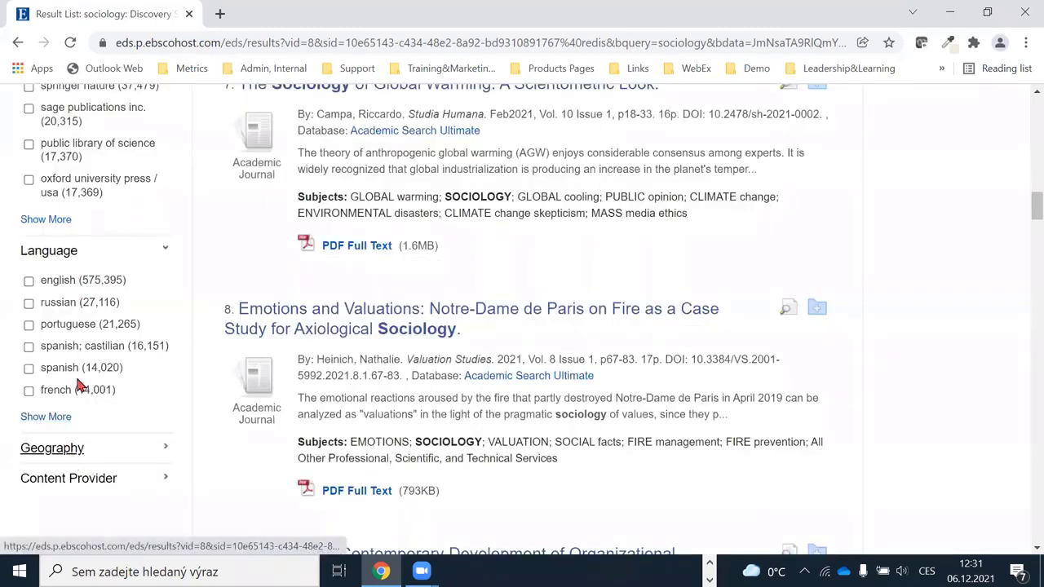
scroll(96, 262, "down", 3)
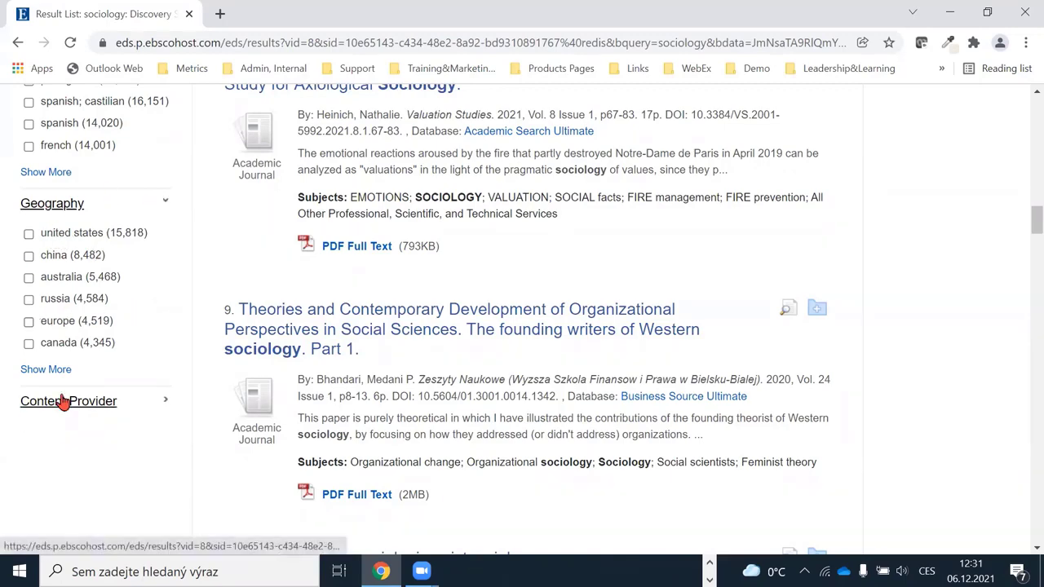
left_click(63, 402)
scroll(175, 292, "down", 2)
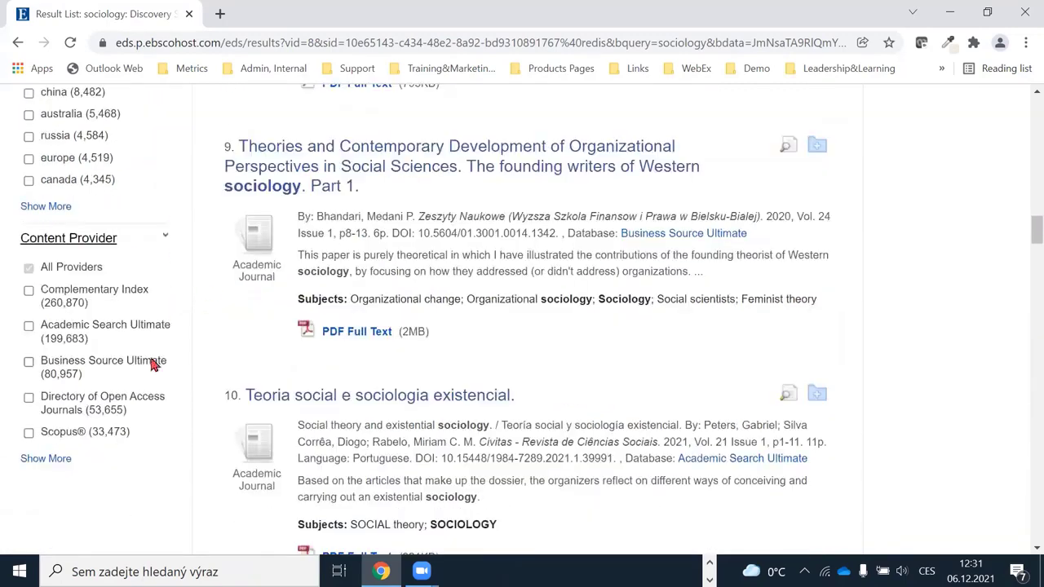
- Browse the full Content Provider list to its end and back, and close it without selecting any provider
left_click(48, 459)
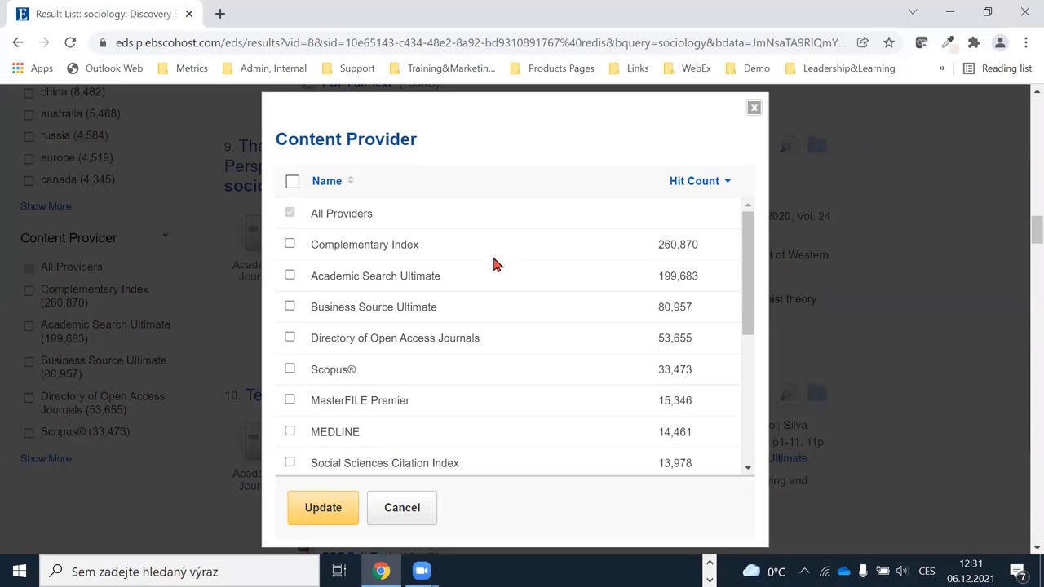
scroll(495, 263, "down", 3)
scroll(494, 271, "down", 1)
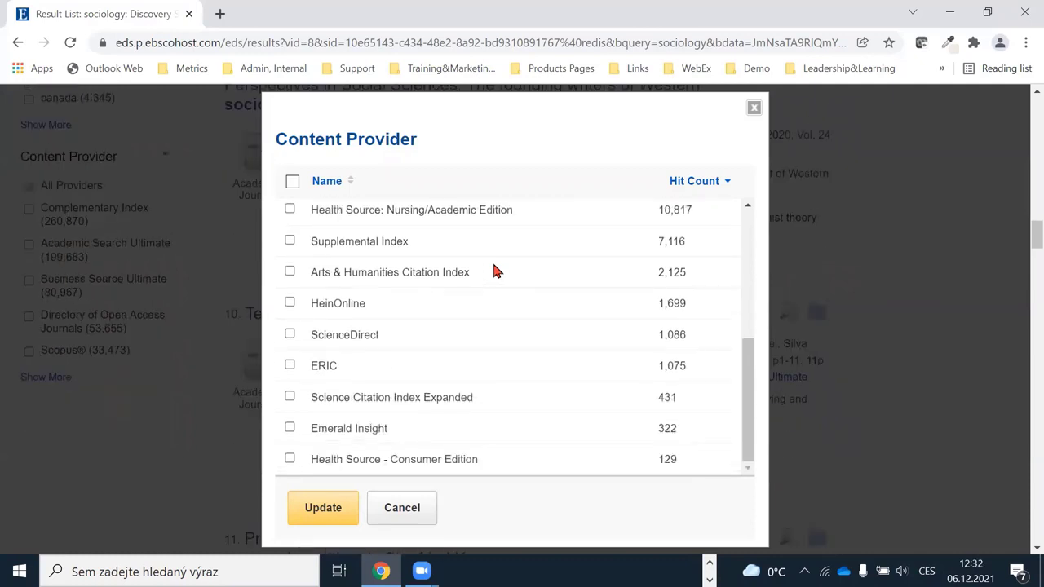
scroll(511, 305, "up", 2)
scroll(512, 305, "up", 3)
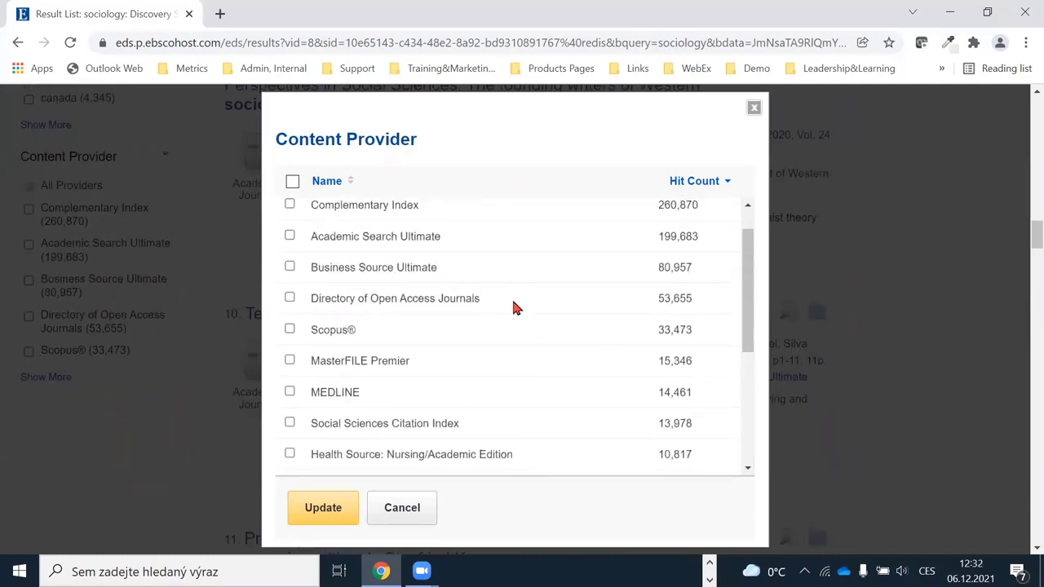
scroll(469, 348, "up", 1)
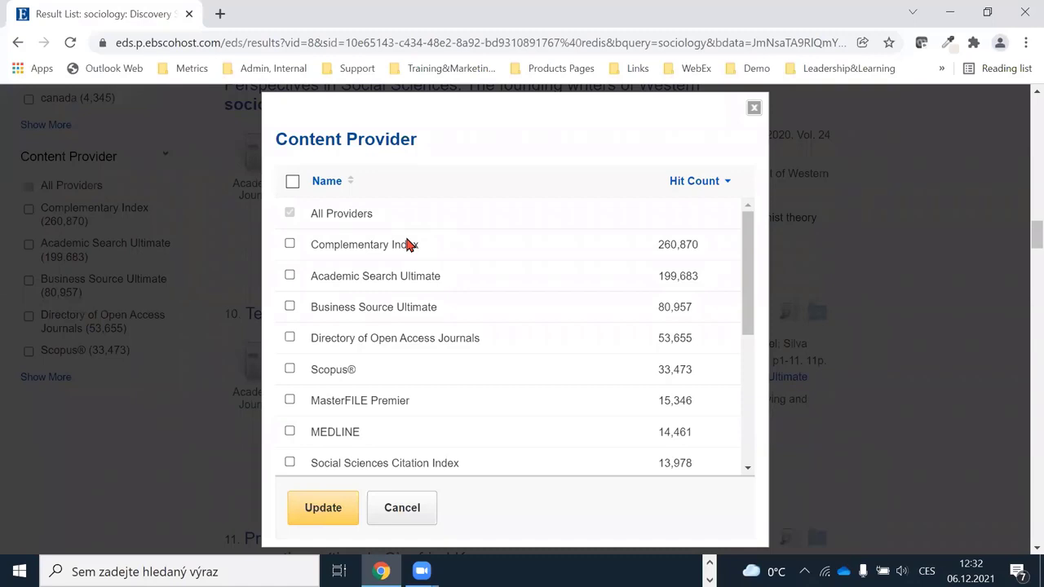
left_click(402, 509)
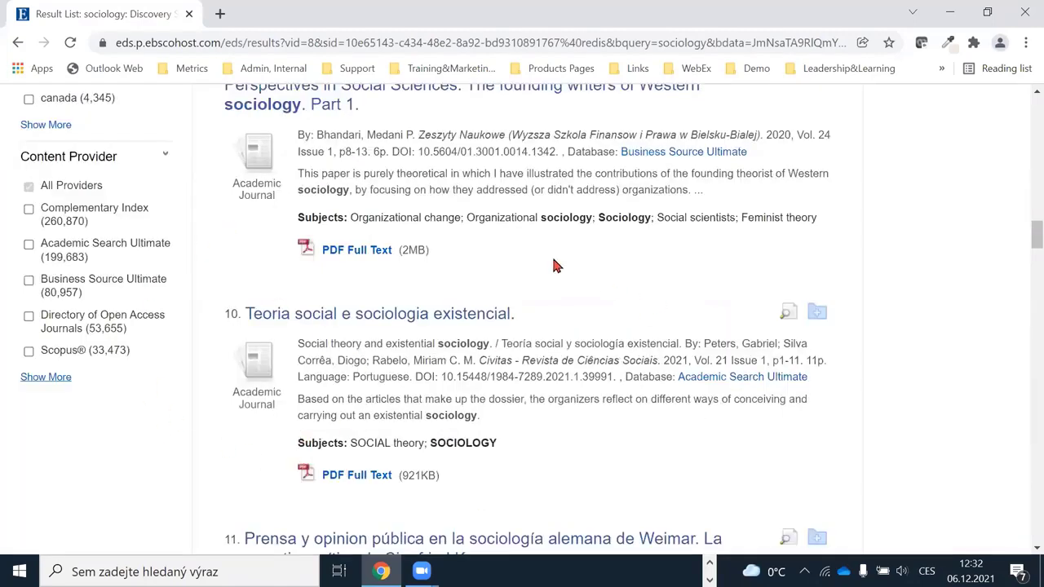
- Examine the first records in the sociology result list, including their preview and add-to-folder options and the header's account links
scroll(587, 268, "up", 15)
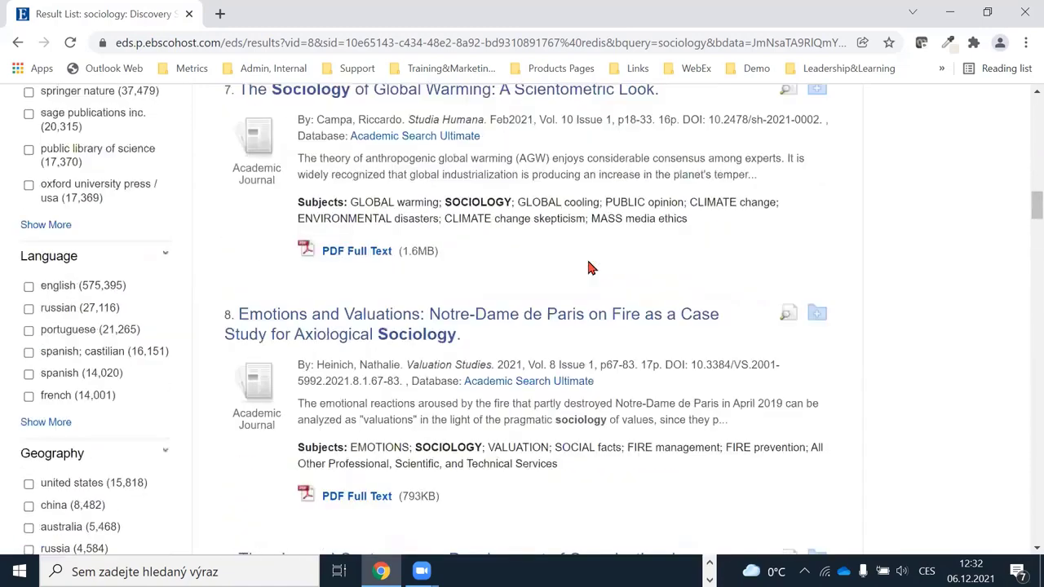
scroll(589, 265, "up", 10)
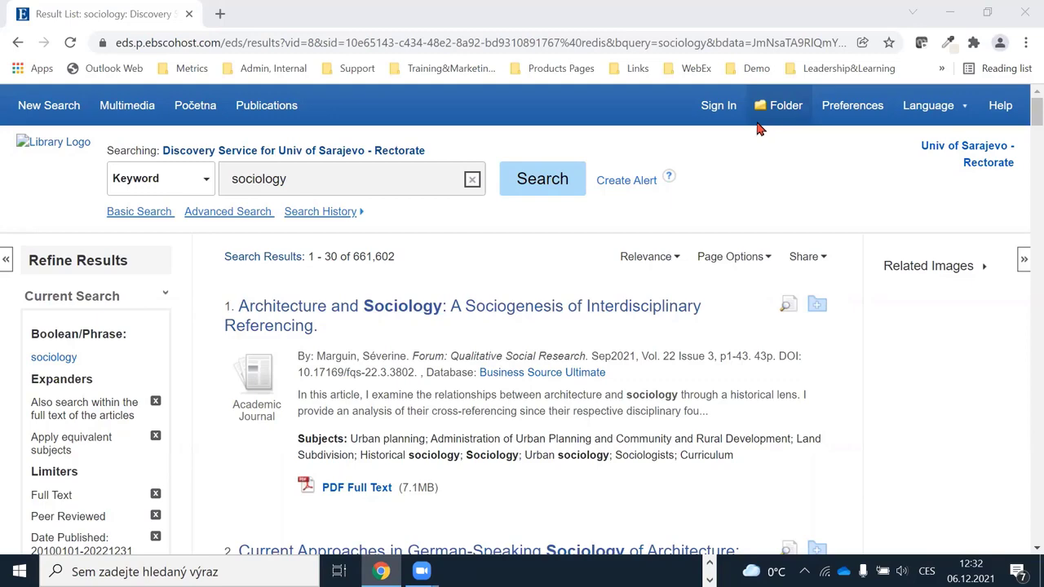
scroll(502, 295, "down", 2)
scroll(514, 294, "down", 3)
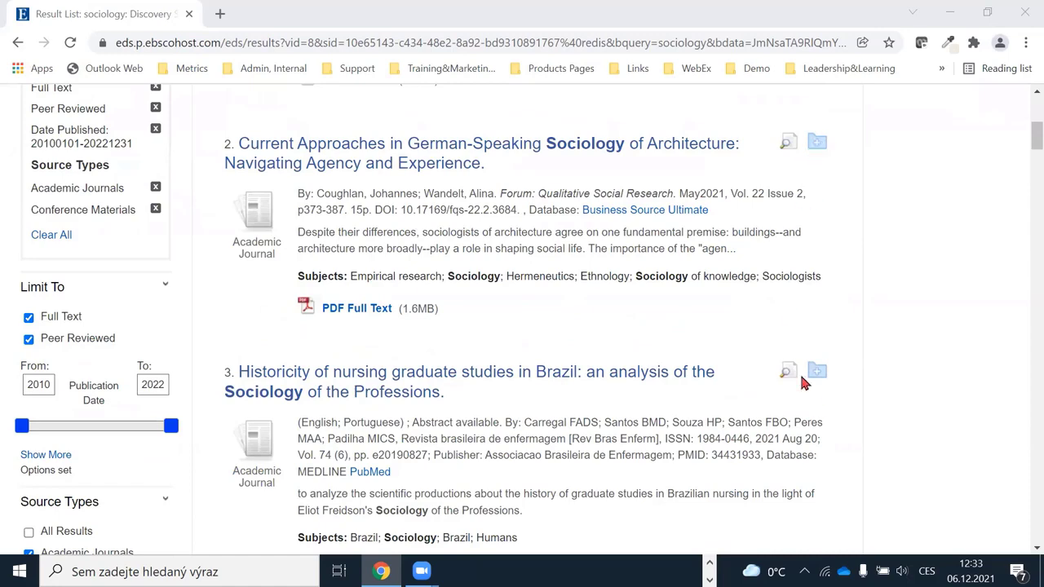
scroll(819, 376, "down", 1)
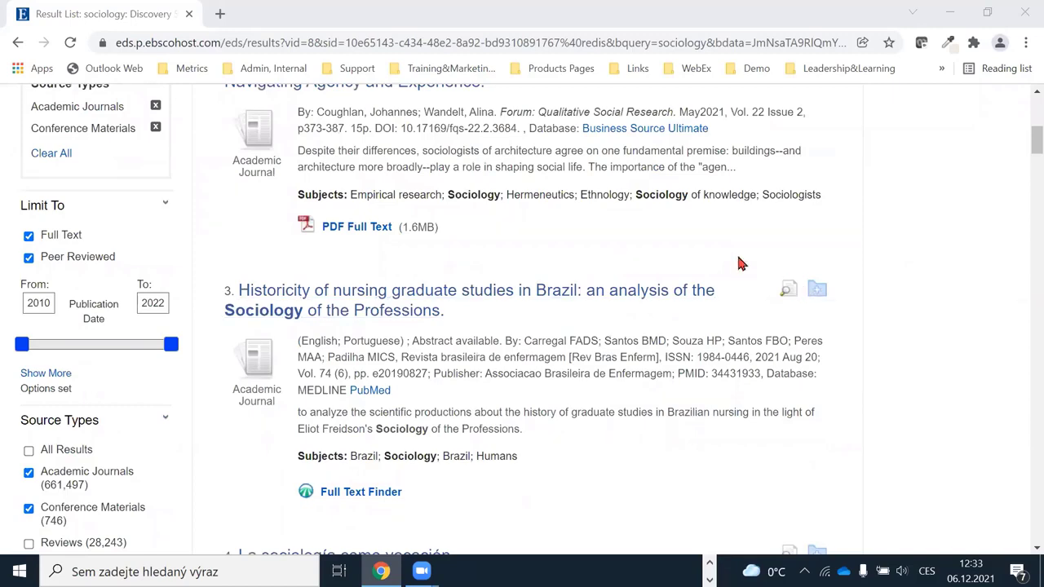
scroll(736, 252, "up", 3)
scroll(738, 261, "up", 4)
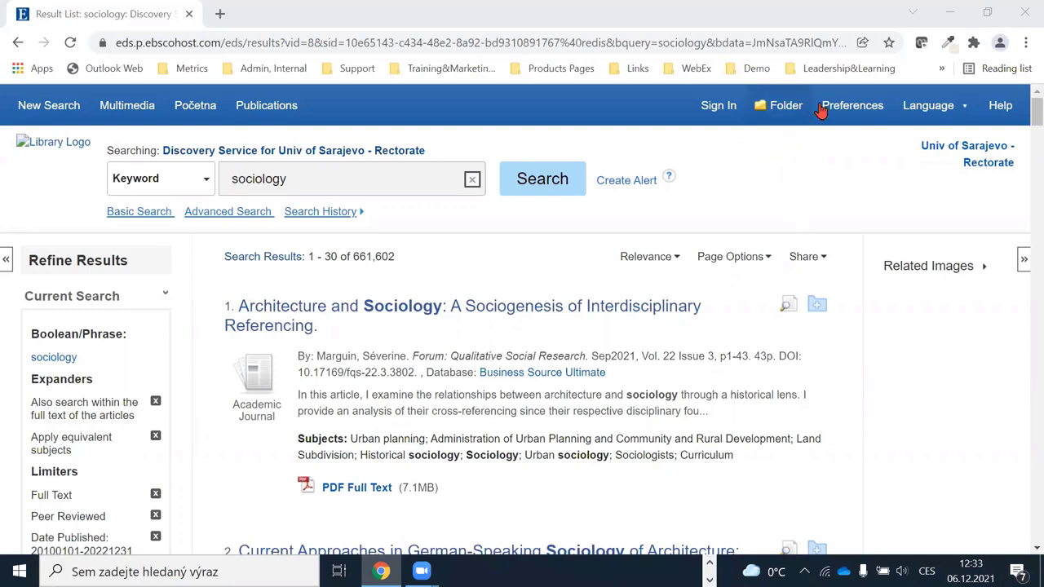
left_click(721, 107)
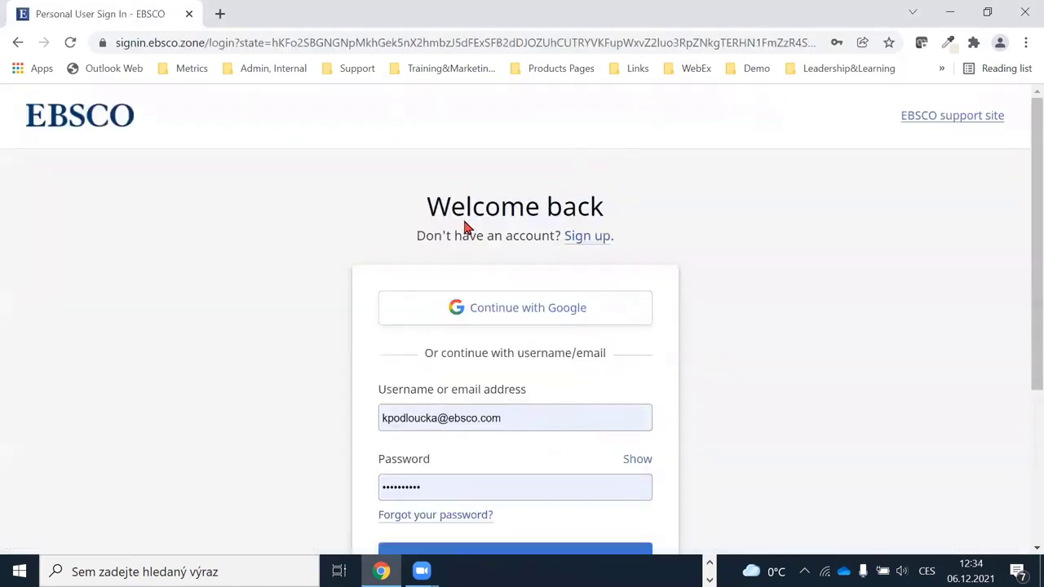
key("Return")
left_click_drag(417, 236, 595, 242)
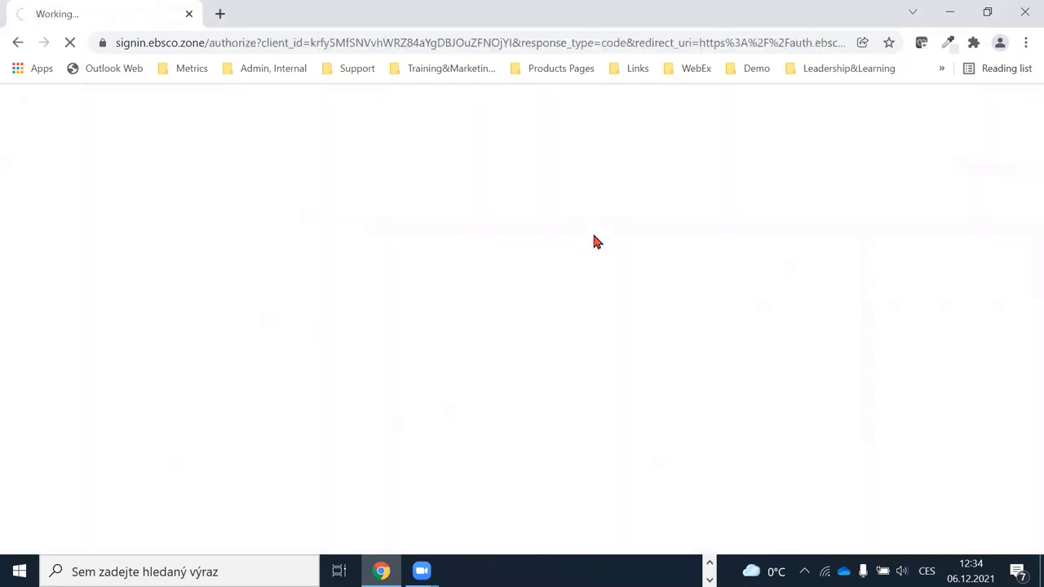
left_click(17, 43)
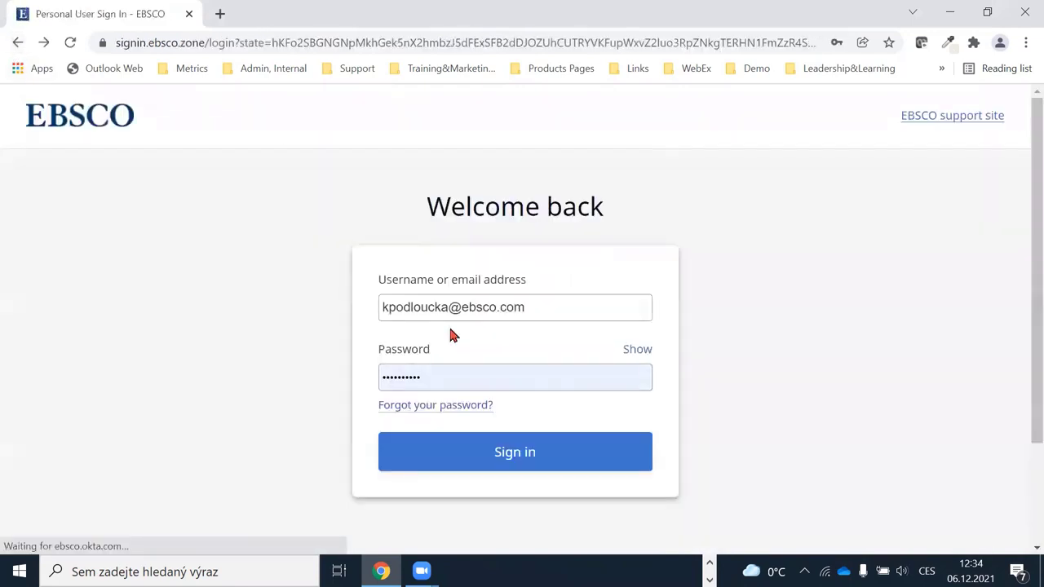
left_click(18, 42)
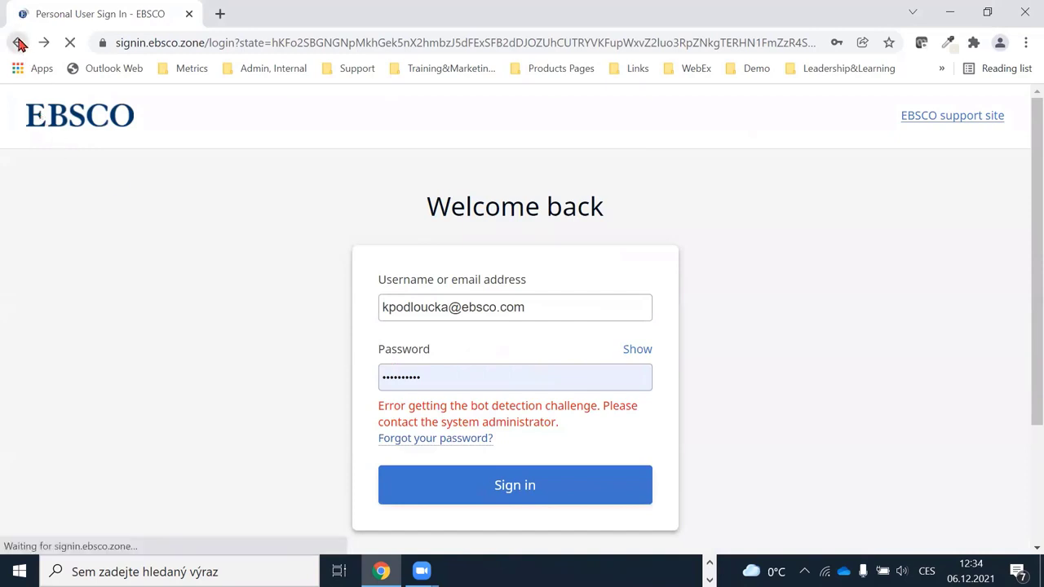
- Open the personal account sign-up form and examine its name, email, password and data consent fields without filling them in
left_click(719, 106)
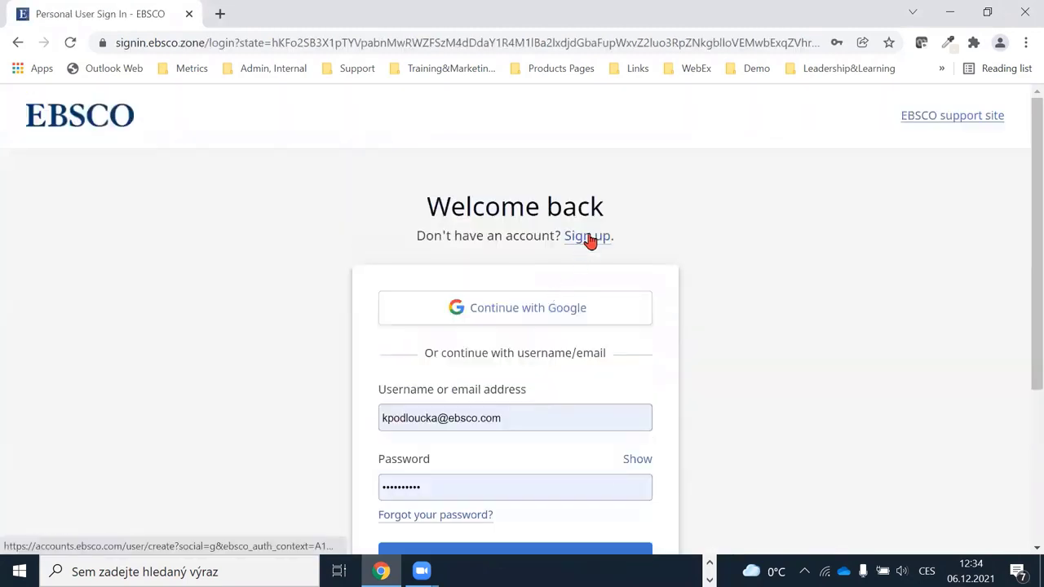
left_click(590, 238)
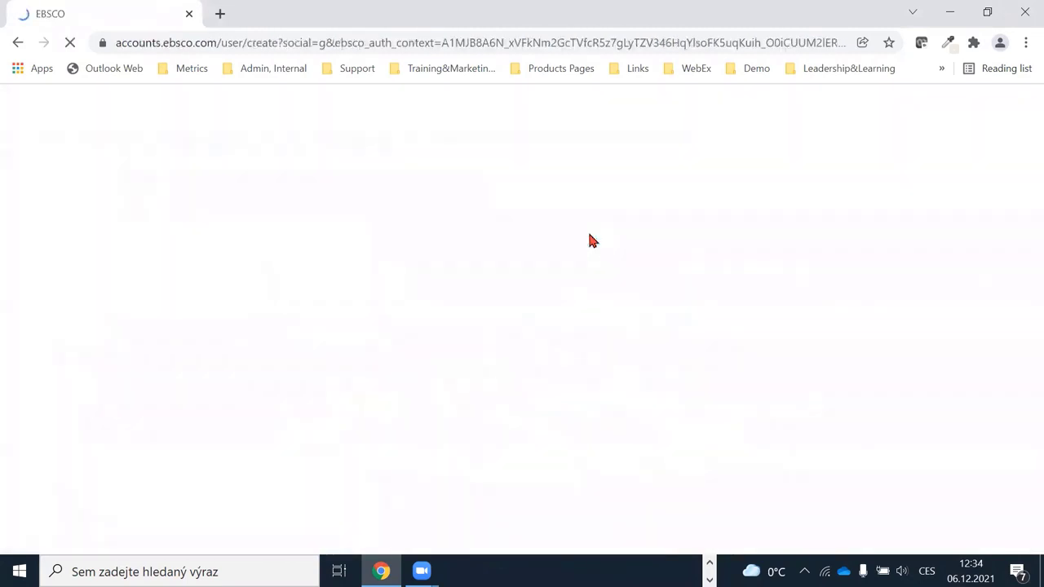
scroll(300, 250, "down", 2)
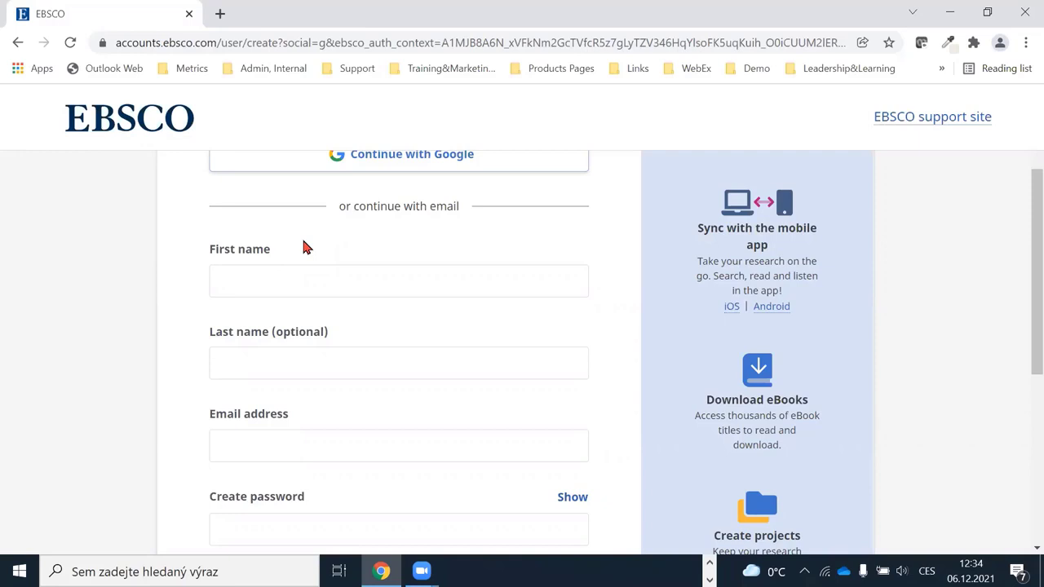
left_click_drag(278, 247, 193, 254)
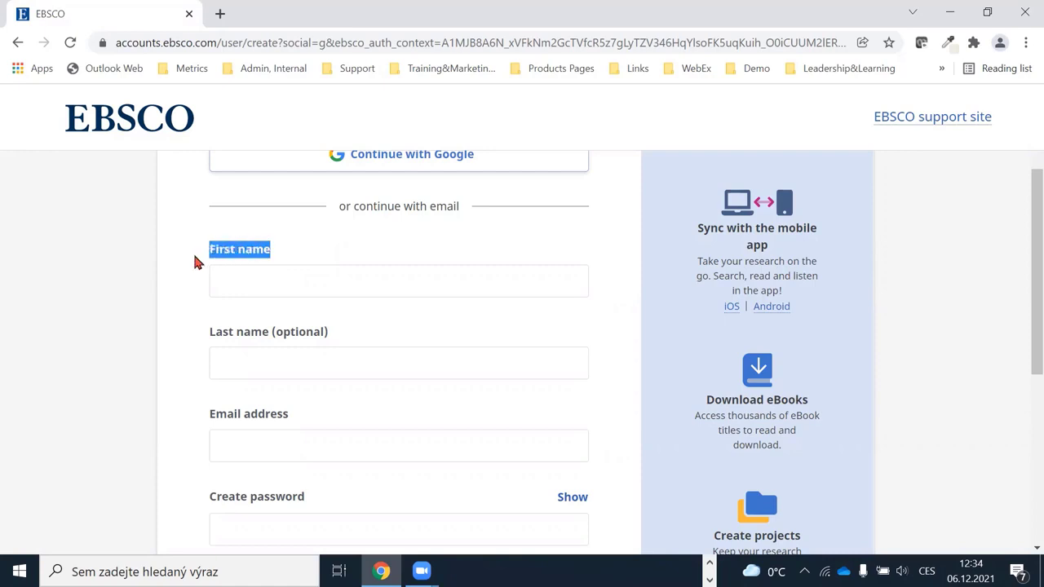
scroll(202, 278, "down", 1)
scroll(203, 279, "down", 1)
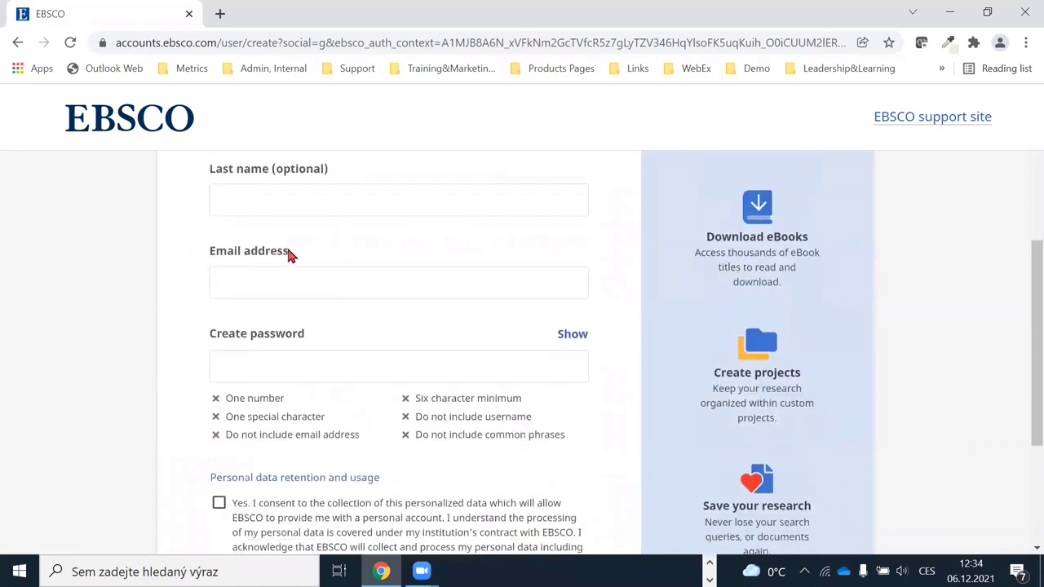
left_click_drag(273, 255, 212, 255)
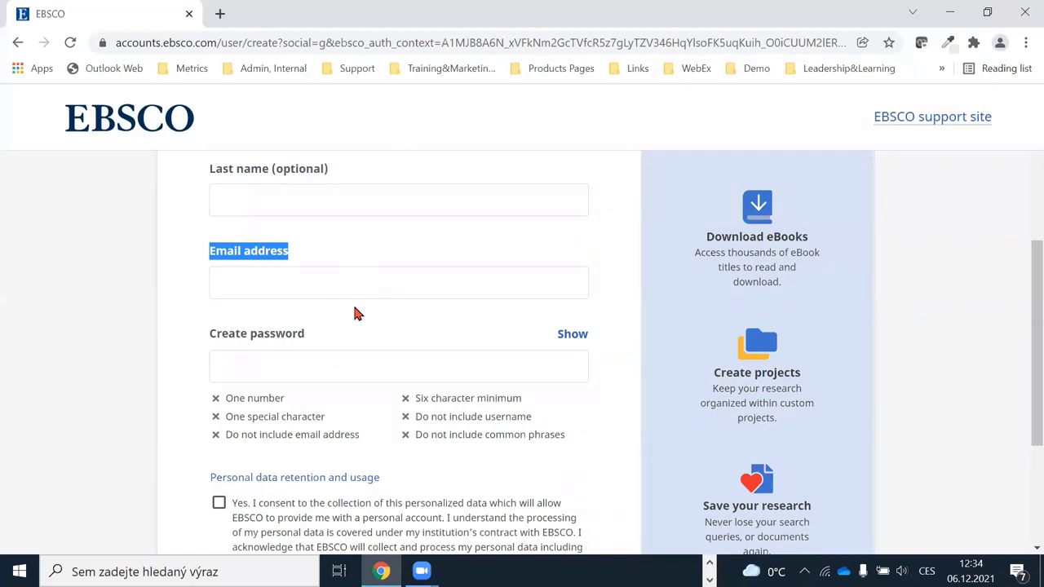
left_click(308, 370)
left_click(203, 425)
scroll(203, 391, "down", 3)
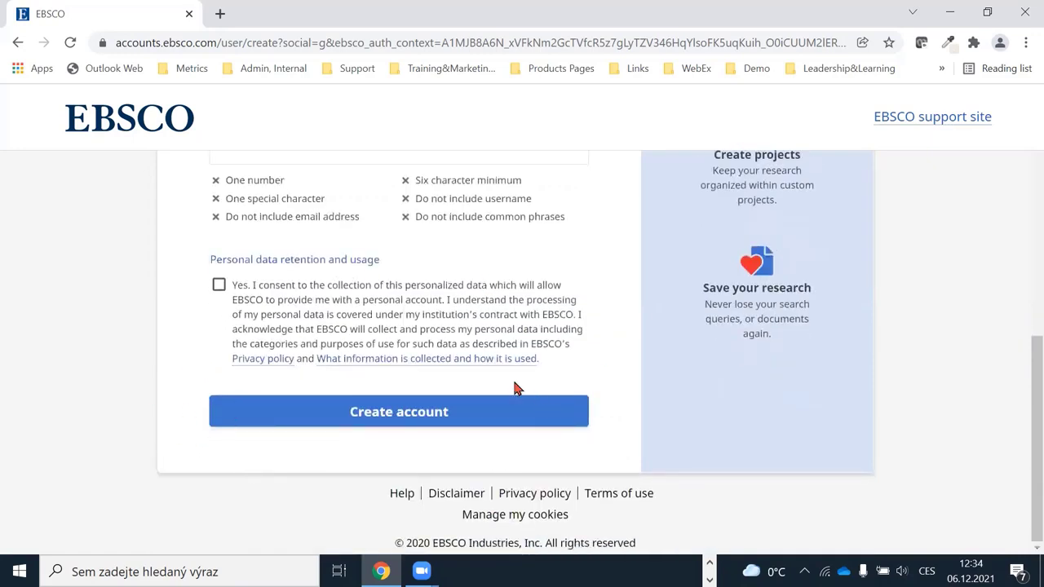
scroll(503, 380, "up", 6)
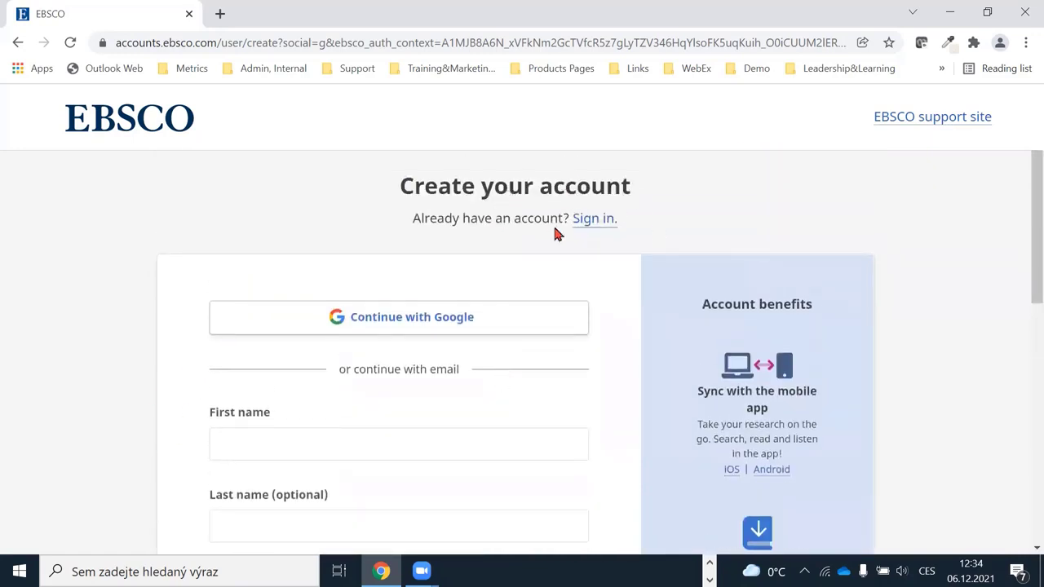
- Sign in with the existing personal account and highlight the account holder's name in the result list header
left_click(595, 226)
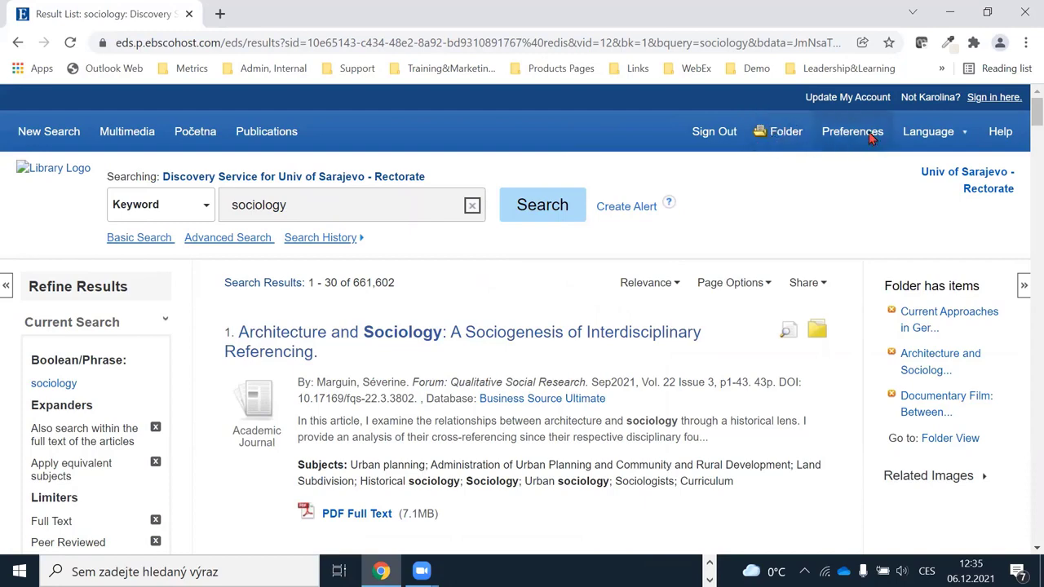
left_click_drag(918, 92, 962, 100)
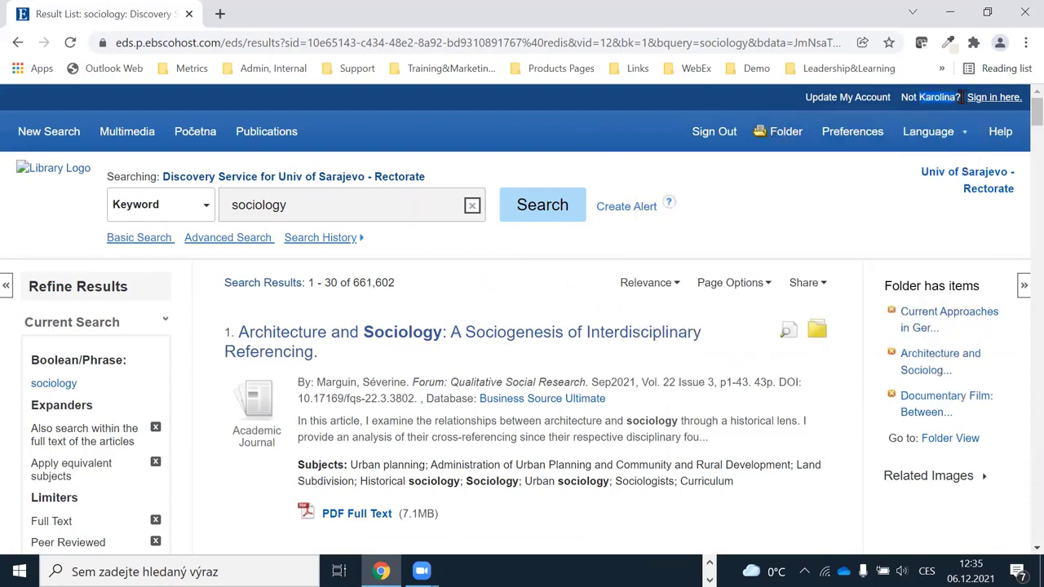
left_click(794, 196)
- Add the third result, "Historicity of nursing graduate studies in Brazil", to My Folder
scroll(693, 205, "down", 4)
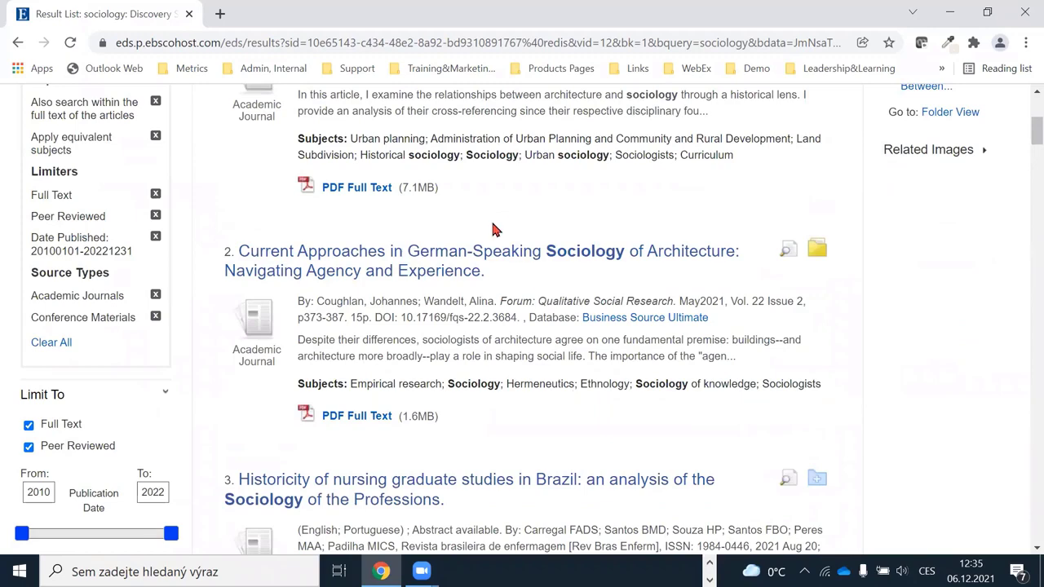
scroll(491, 223, "down", 3)
scroll(491, 222, "down", 2)
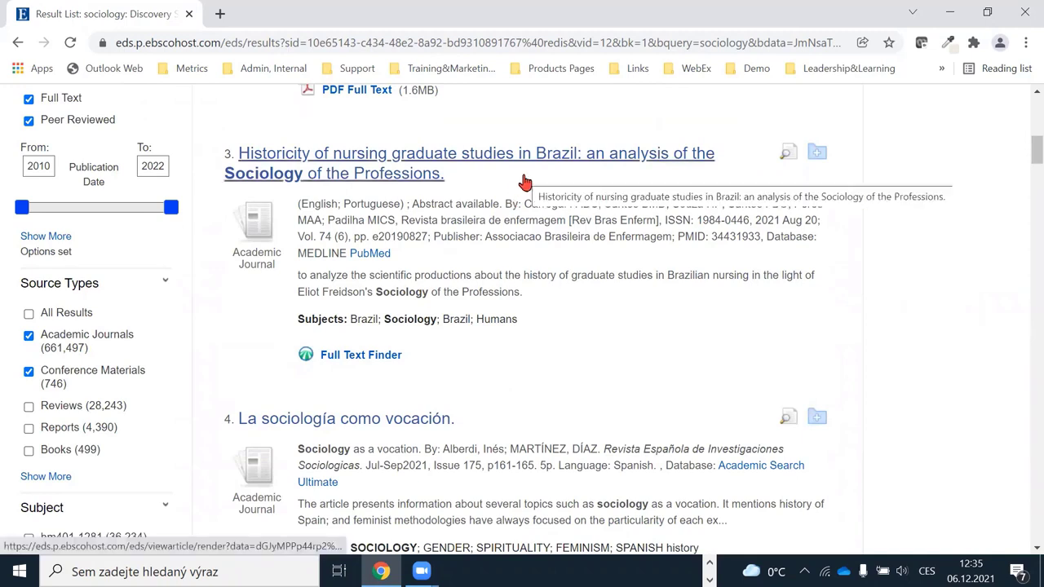
left_click(818, 157)
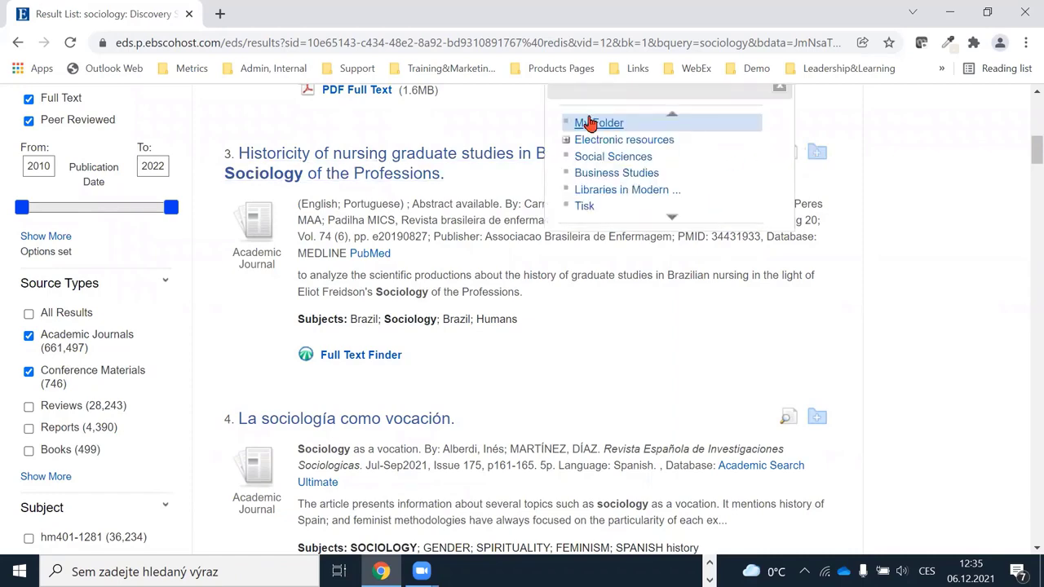
left_click(590, 122)
- Add the sixth result, "Digital Society and Digital Sociology: One Thing Leads to the Other", to My Folder
scroll(644, 269, "down", 1)
scroll(640, 273, "down", 5)
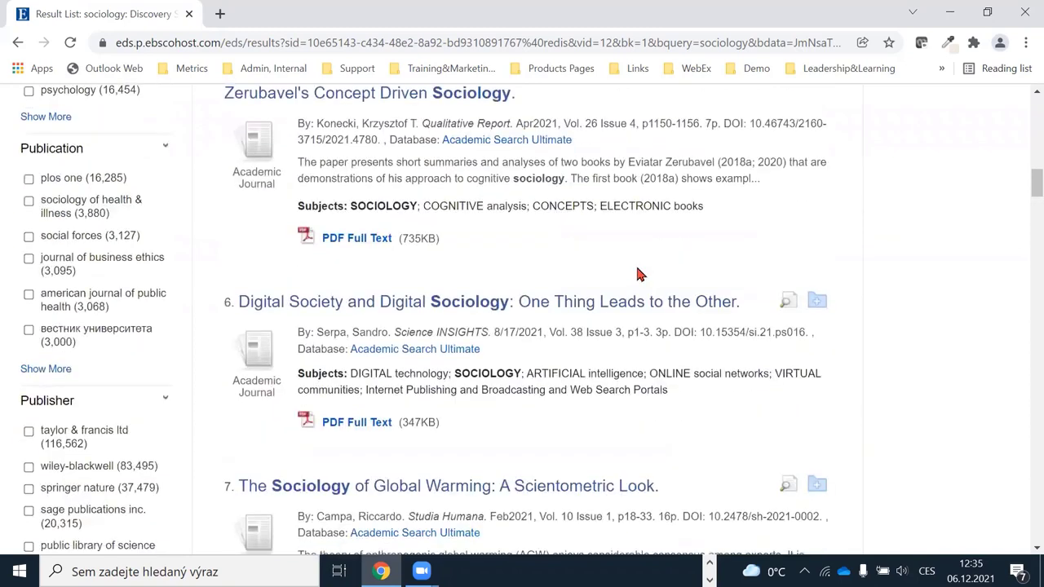
scroll(639, 274, "down", 2)
scroll(799, 217, "up", 1)
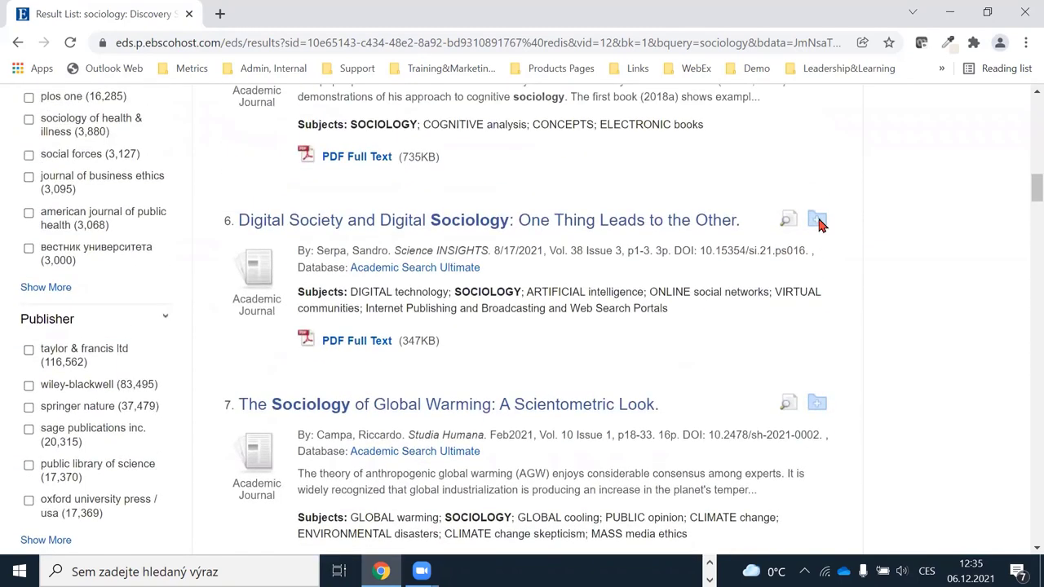
mouse_move(817, 220)
left_click(594, 188)
- Open the personal folder, examine its content categories, and highlight the Articles entry
scroll(560, 161, "up", 1)
scroll(561, 163, "up", 10)
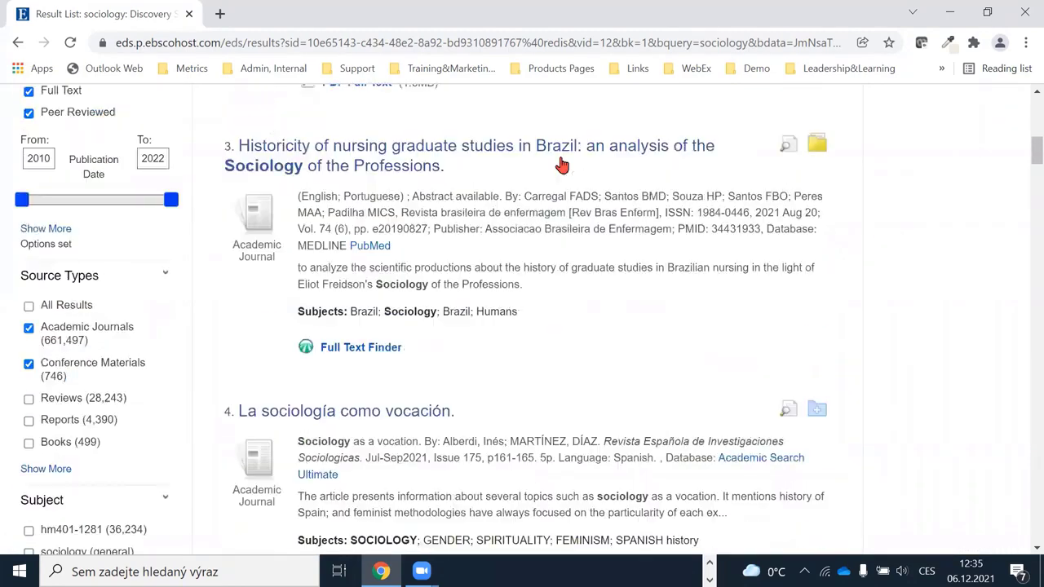
scroll(561, 163, "up", 8)
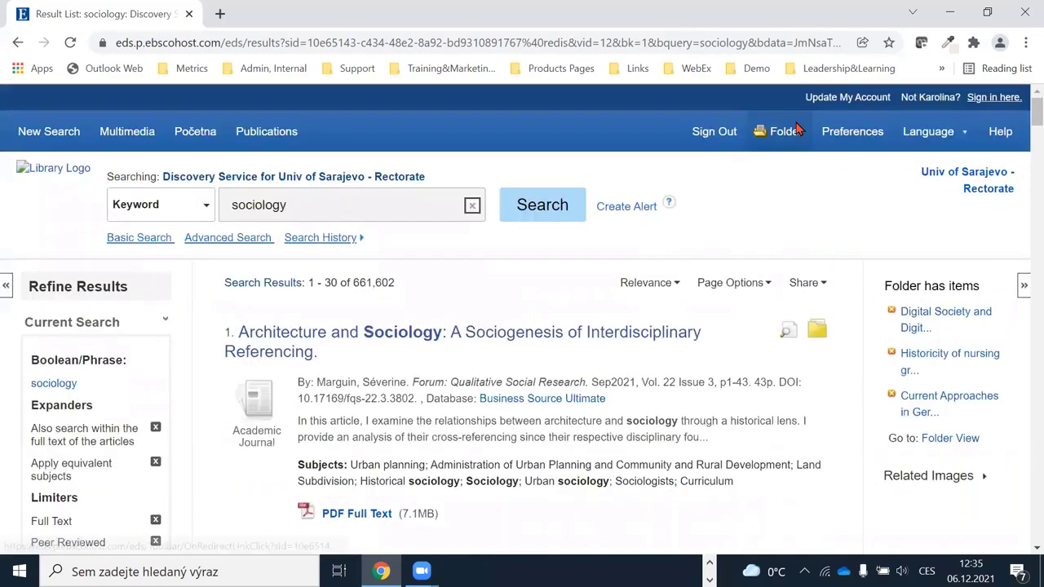
left_click(791, 137)
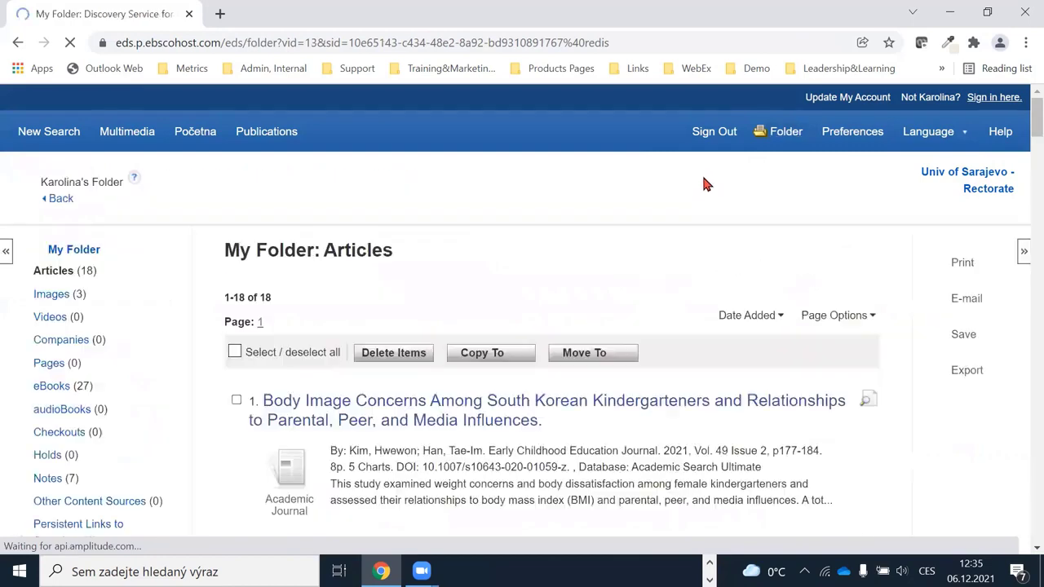
scroll(412, 202, "down", 1)
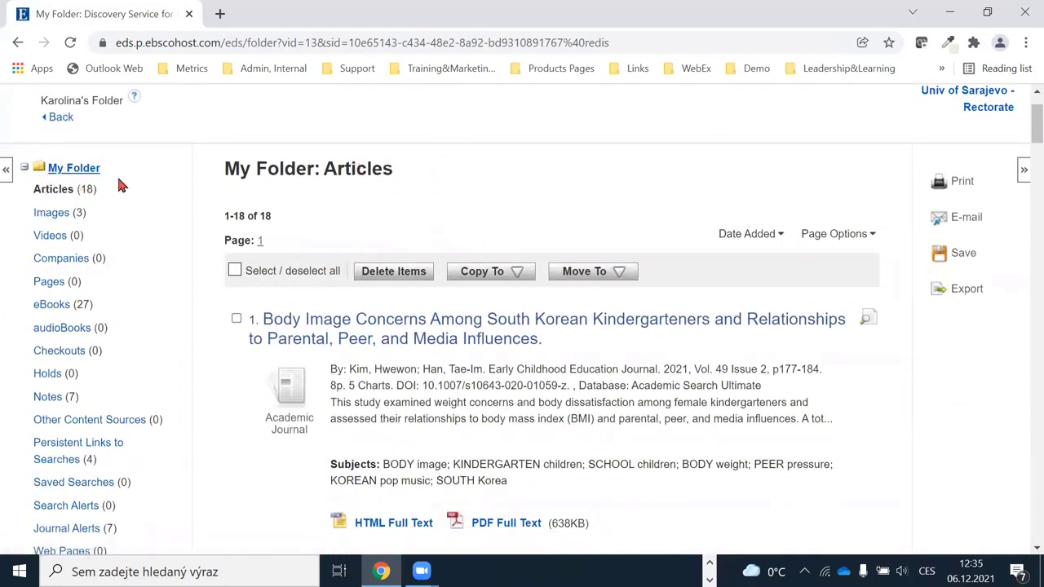
scroll(347, 200, "up", 1)
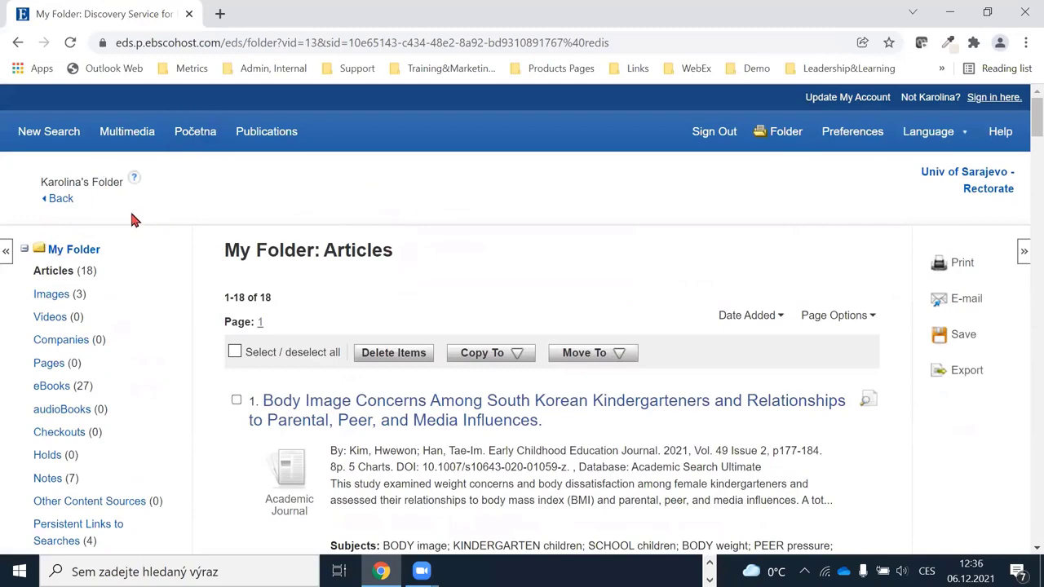
scroll(139, 221, "down", 1)
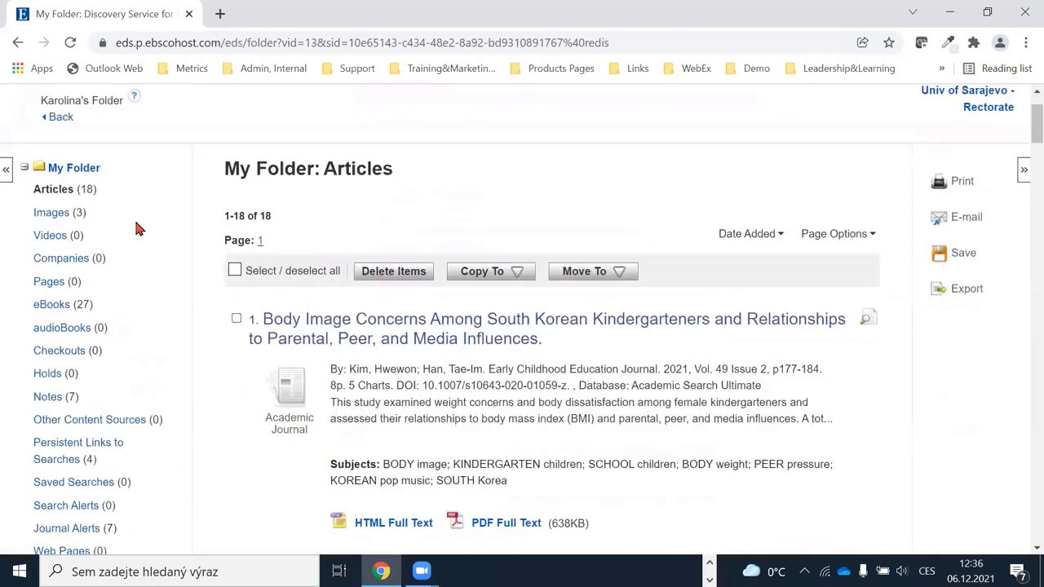
left_click_drag(34, 190, 100, 191)
left_click(31, 196)
- Browse the saved articles and the custom folders, and return to the sociology result list
scroll(433, 196, "down", 4)
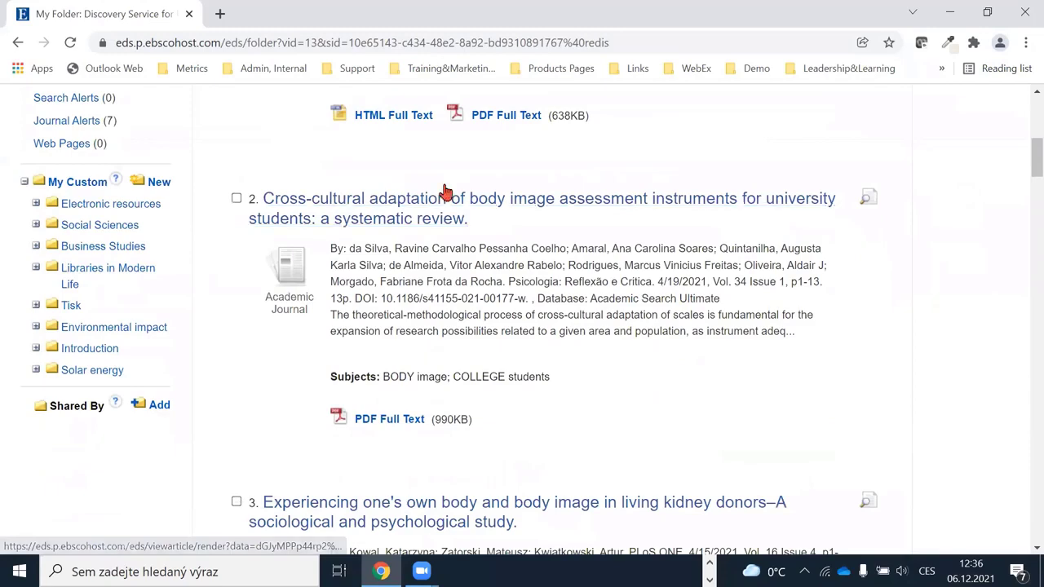
scroll(436, 203, "down", 3)
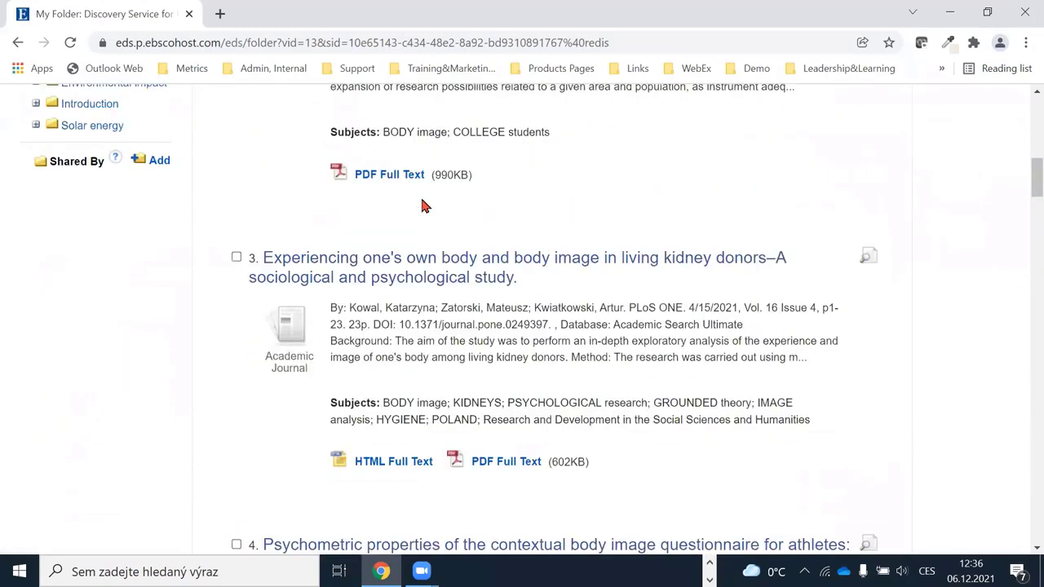
scroll(422, 205, "down", 6)
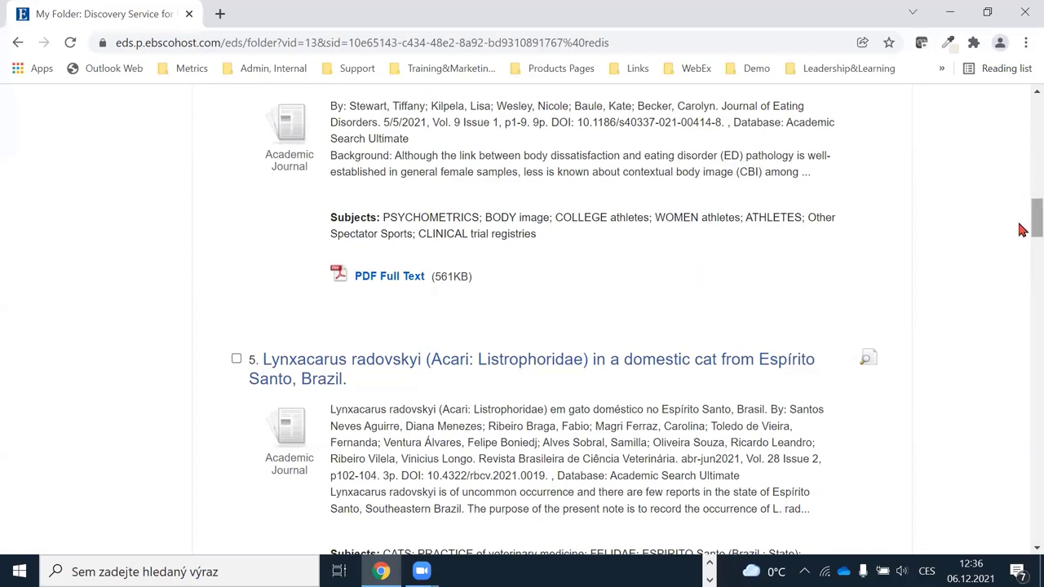
scroll(1022, 226, "up", 12)
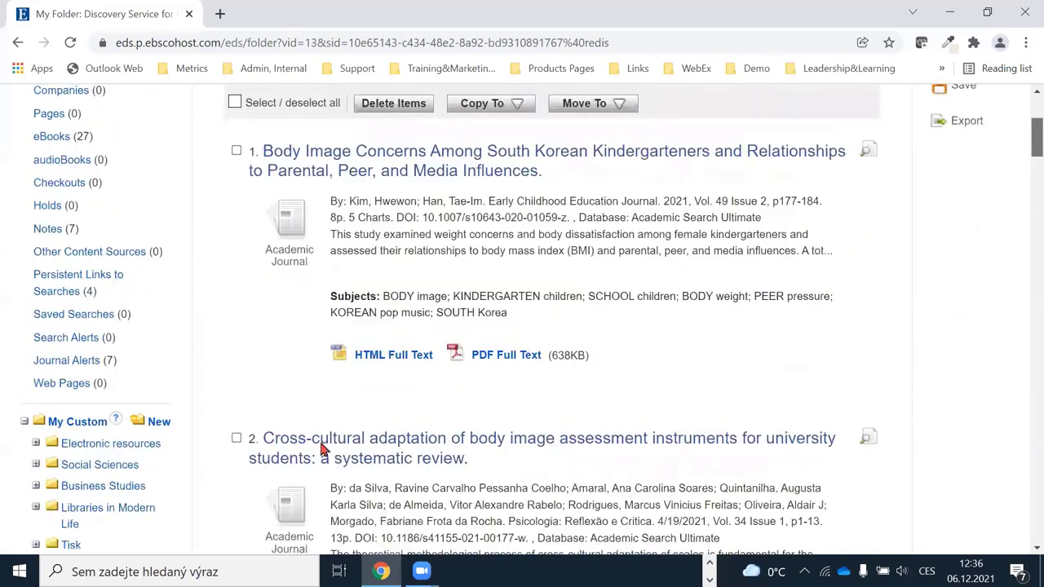
scroll(322, 448, "up", 3)
left_click(54, 200)
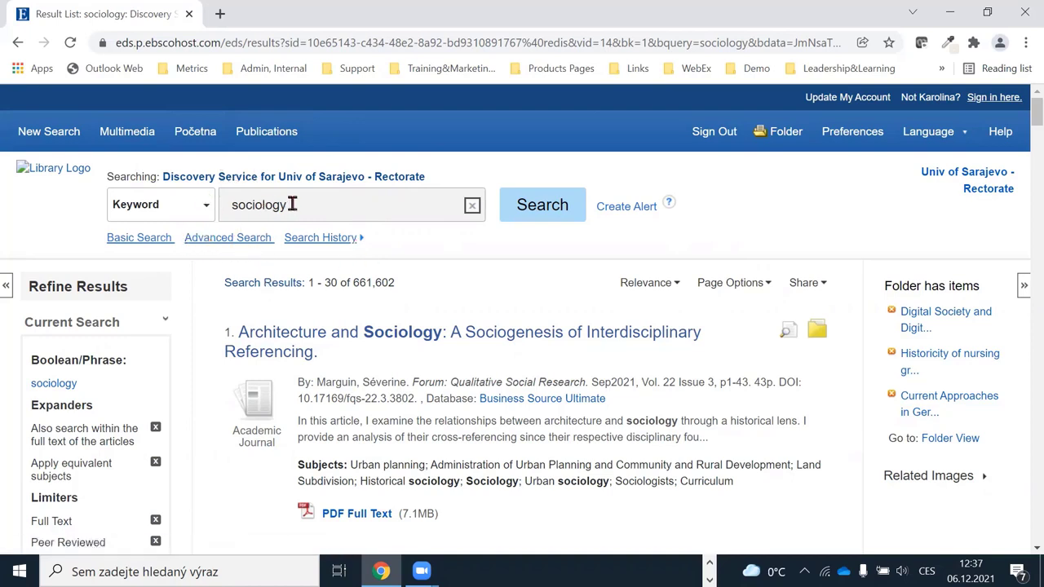
- Review the expanders, limiters and source types applied to the current sociology search
scroll(199, 303, "down", 2)
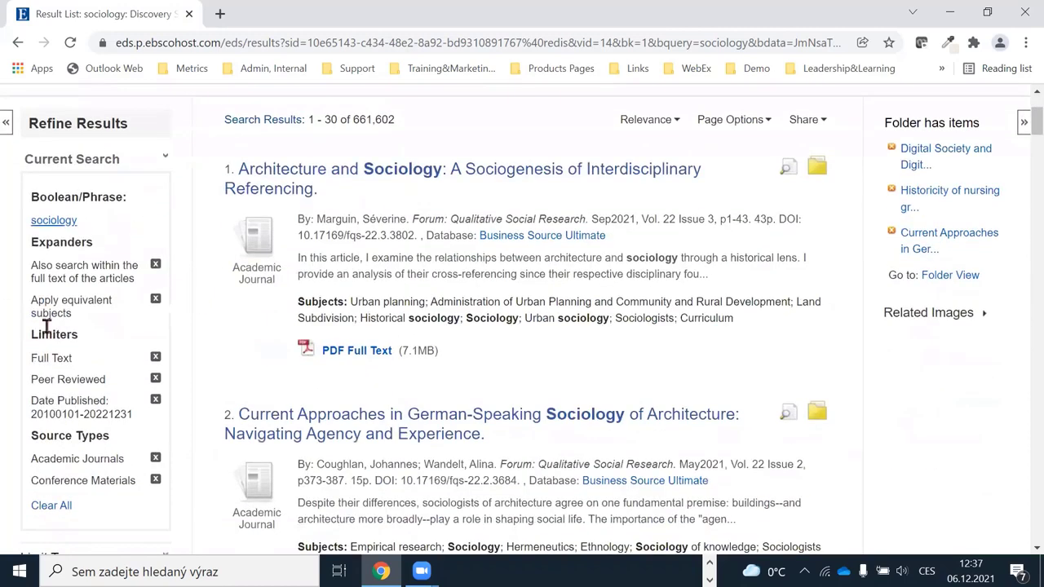
scroll(211, 201, "up", 2)
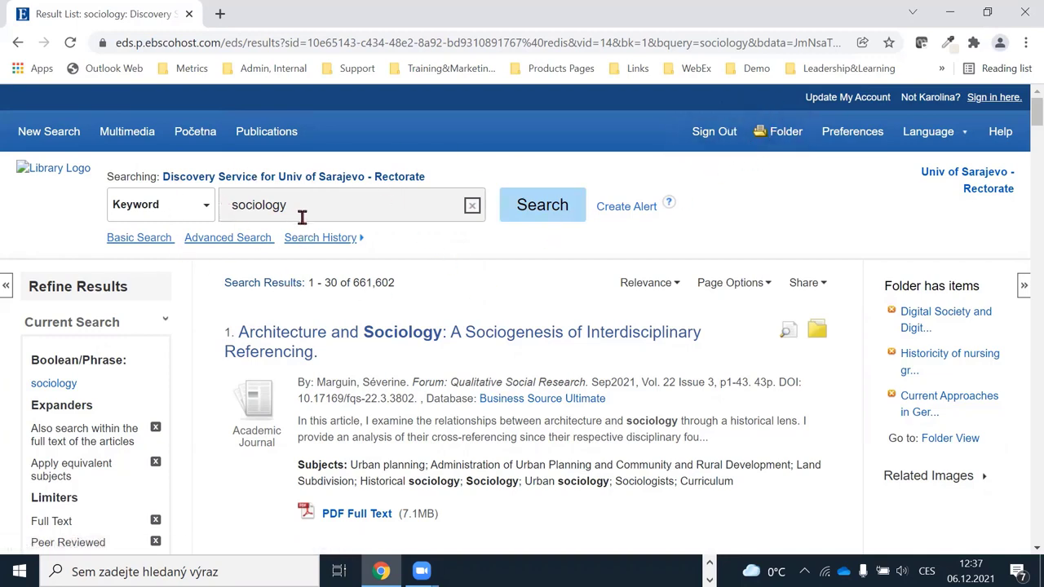
scroll(302, 218, "down", 1)
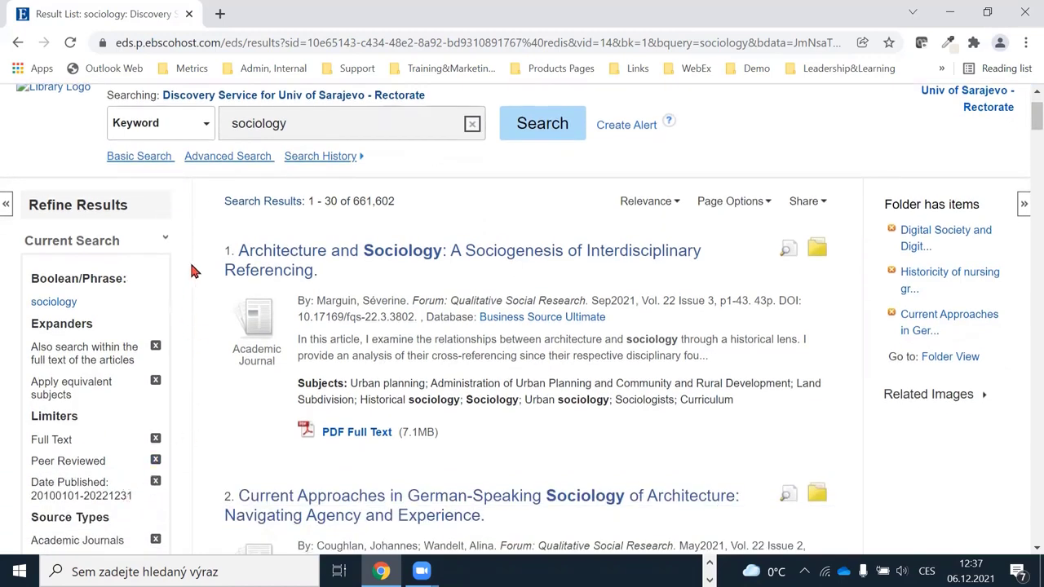
scroll(187, 269, "down", 2)
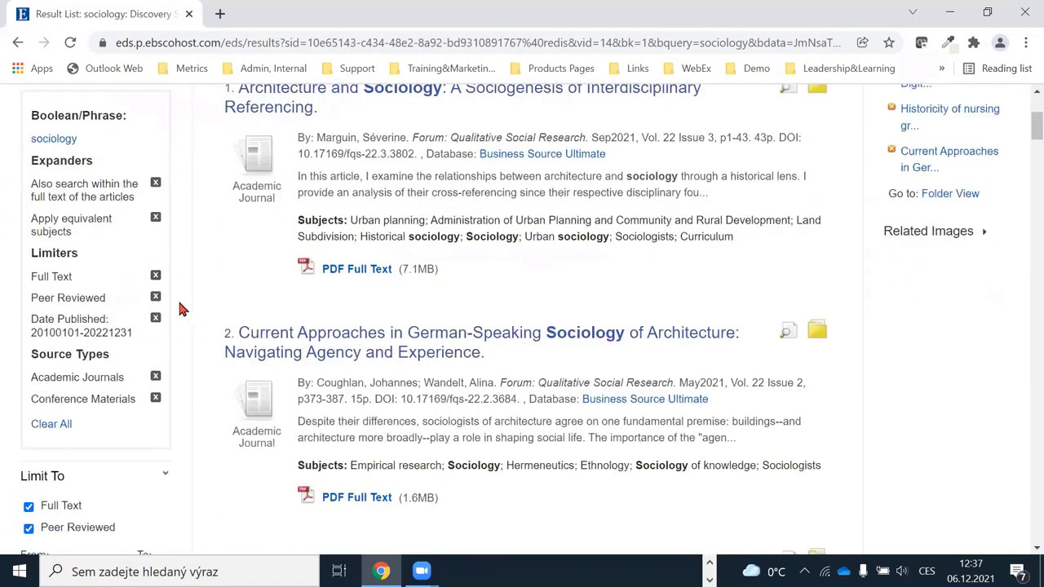
scroll(179, 291, "up", 3)
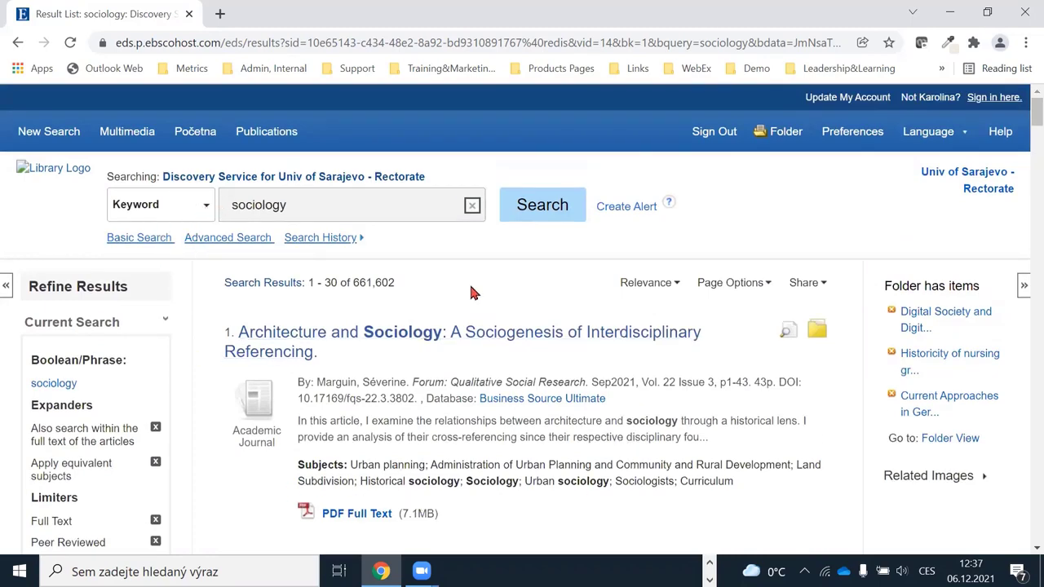
- Open the e-mail alert form for the sociology search and highlight its search summary
scroll(510, 296, "down", 1)
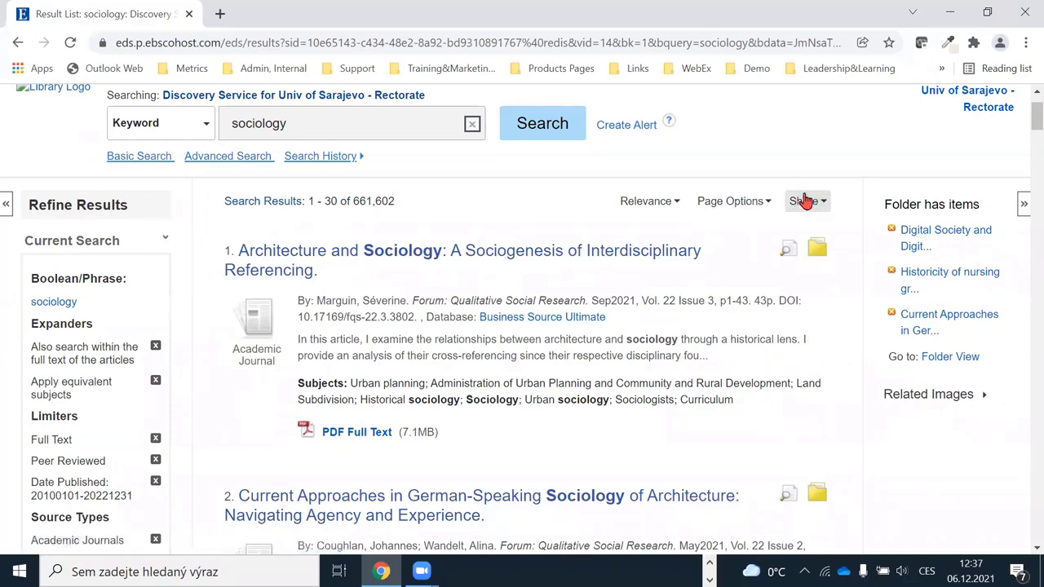
left_click(814, 205)
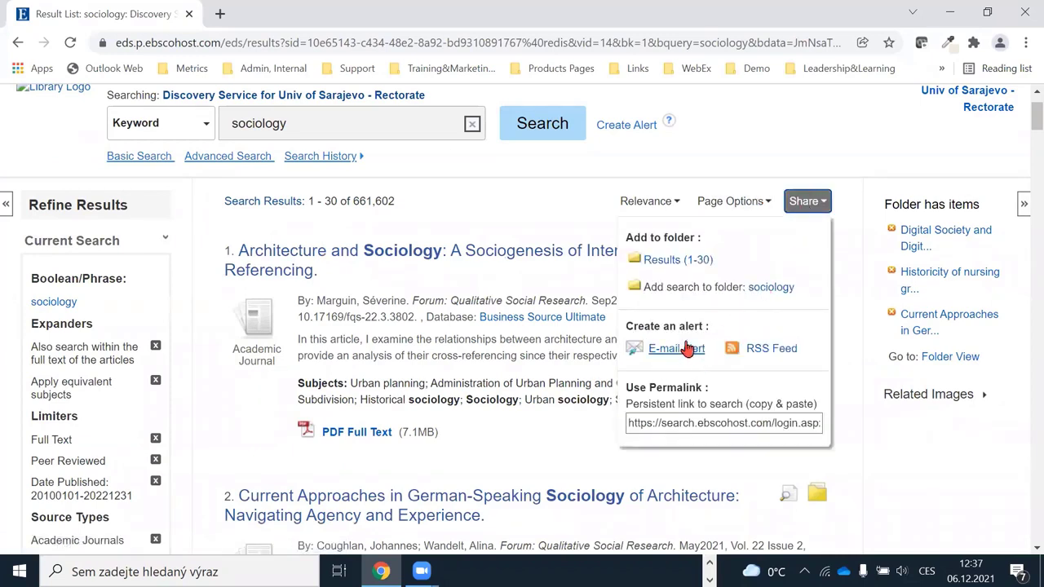
left_click(680, 351)
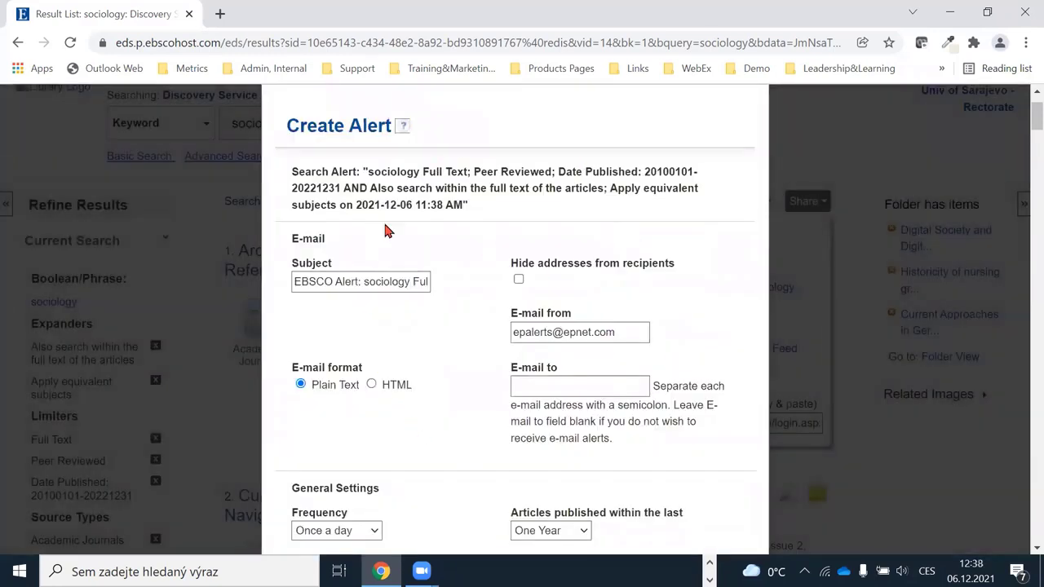
left_click_drag(297, 175, 475, 222)
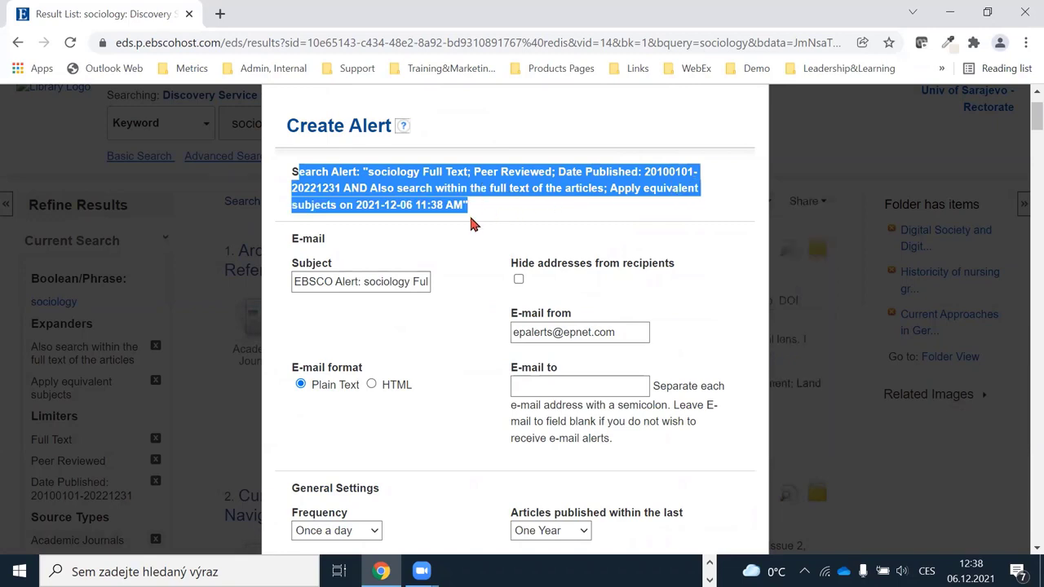
left_click(441, 186)
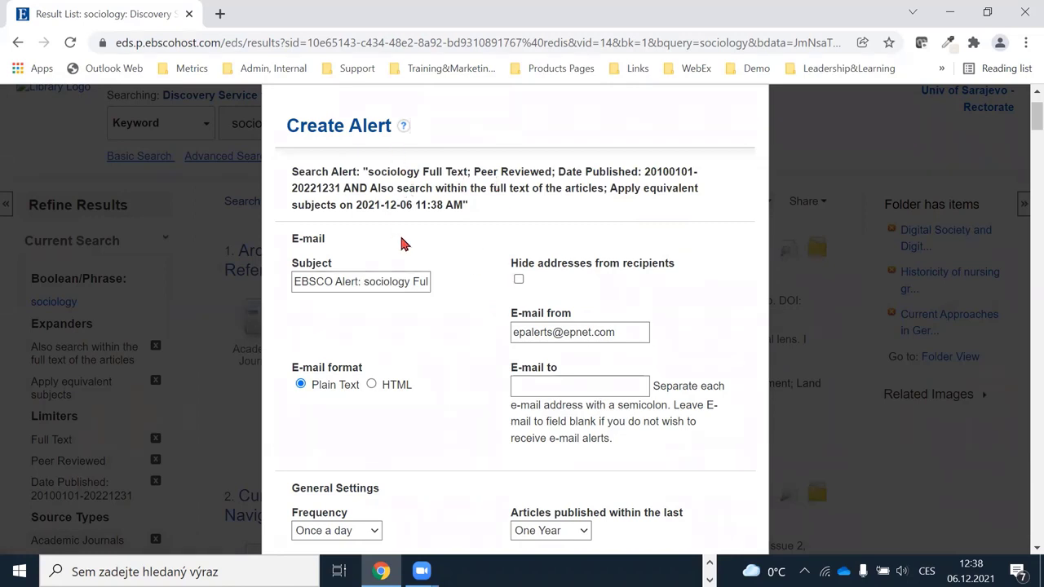
- Examine the alert's e-mail subject, format and address fields, including the saved suggestions for the recipient
scroll(439, 240, "down", 1)
scroll(440, 242, "down", 1)
scroll(482, 343, "up", 4)
scroll(513, 341, "down", 4)
left_click(559, 305)
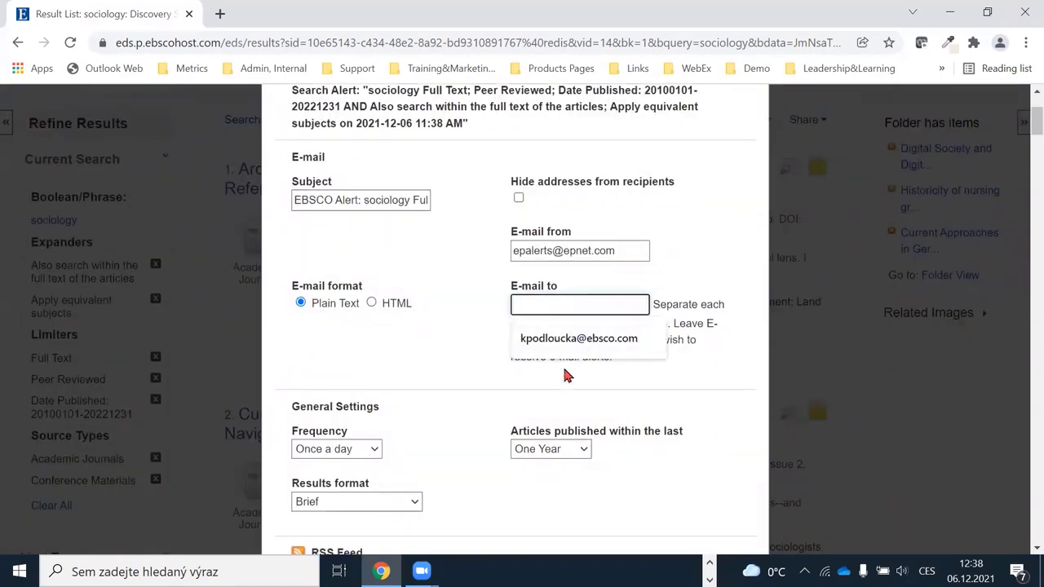
left_click(457, 329)
scroll(468, 301, "down", 4)
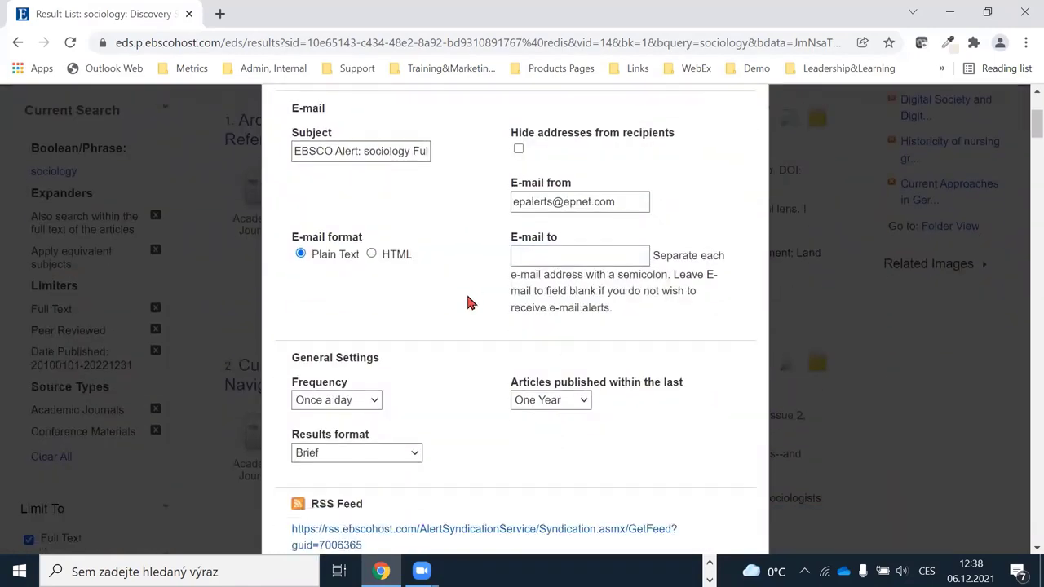
- Examine the alert's frequency, article age, results format and RSS feed settings, and cancel the alert
left_click_drag(286, 275, 355, 274)
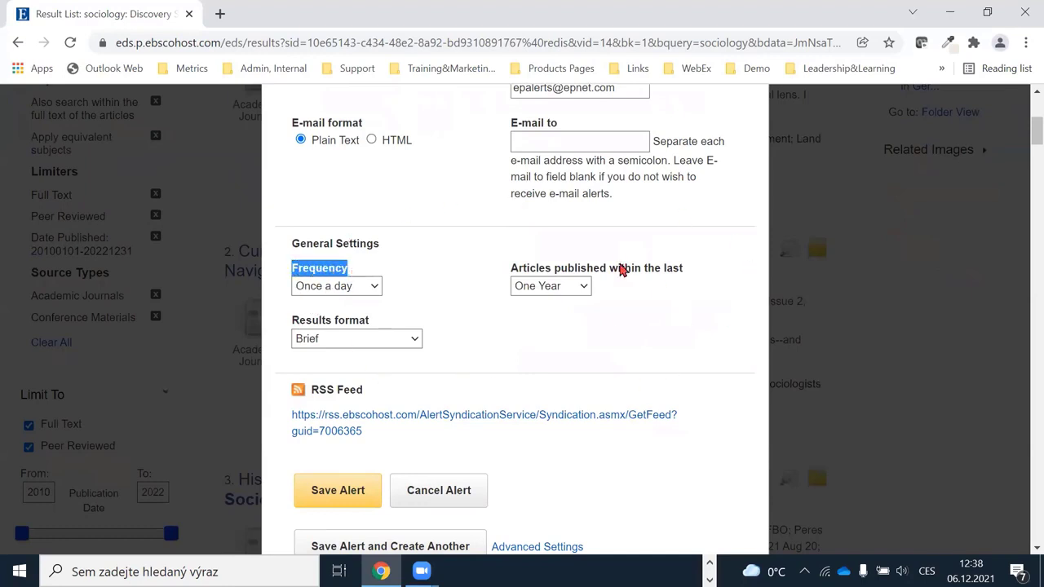
scroll(366, 429, "down", 1)
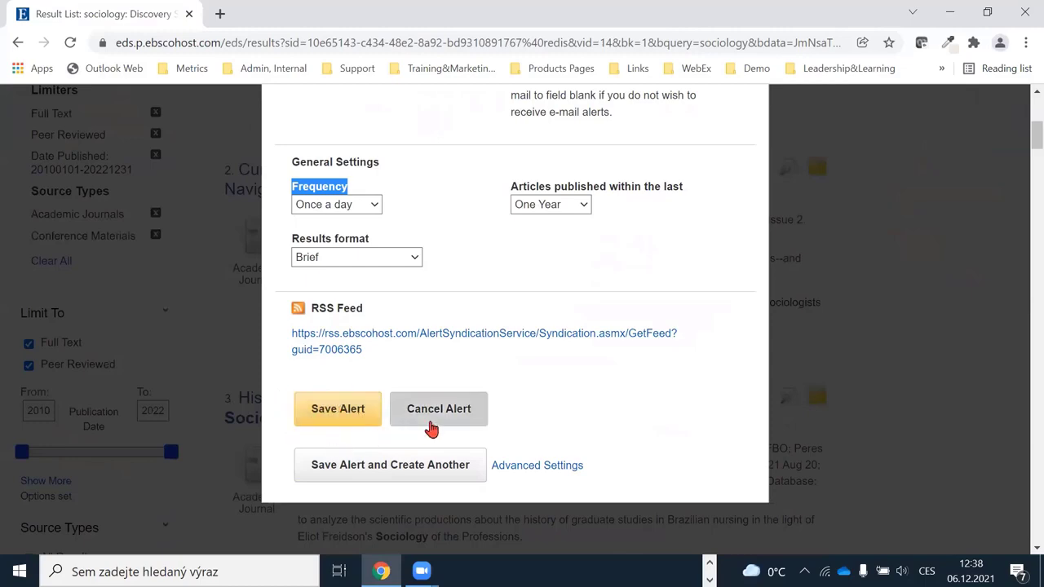
scroll(440, 412, "up", 5)
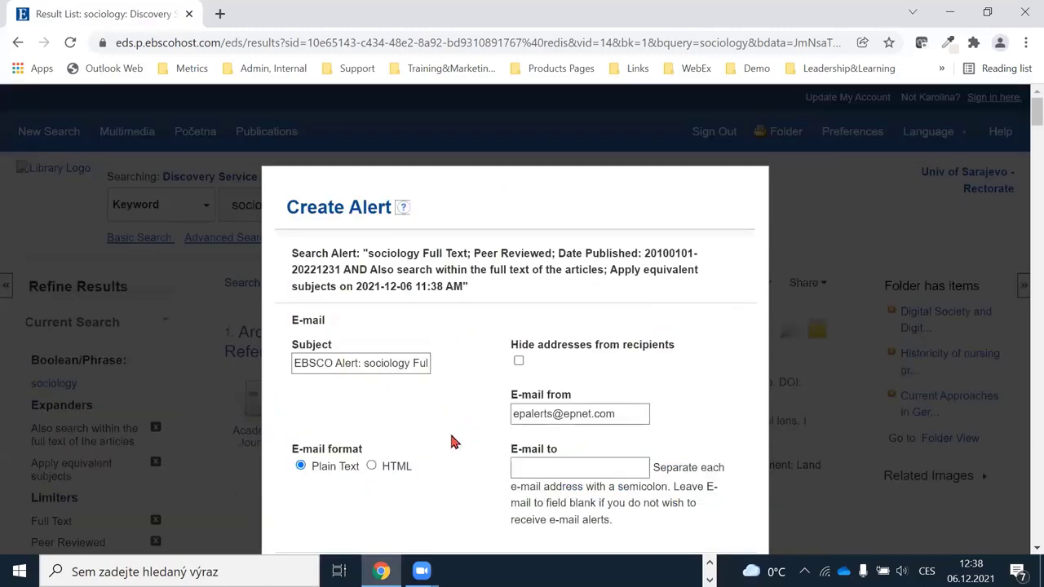
scroll(452, 457, "down", 3)
scroll(457, 467, "down", 2)
left_click(440, 420)
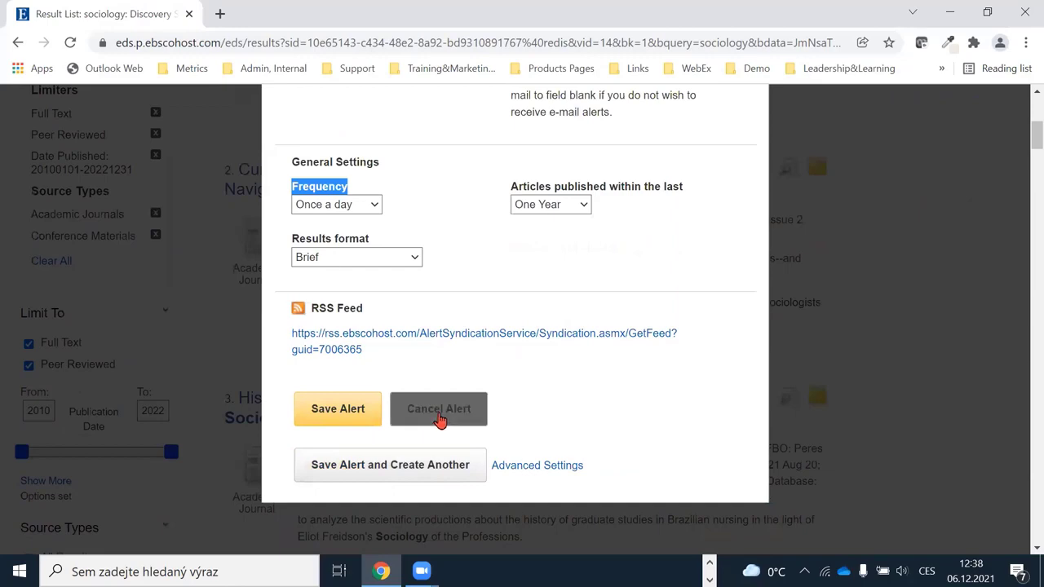
scroll(433, 303, "up", 5)
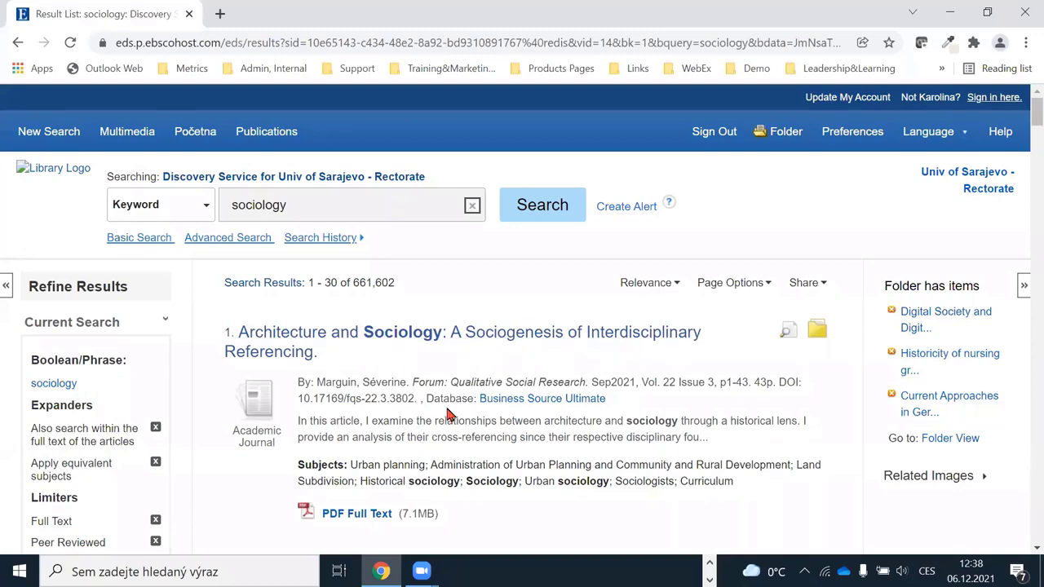
- Browse the first few sociology results, examining their titles and brief record details
scroll(447, 414, "down", 2)
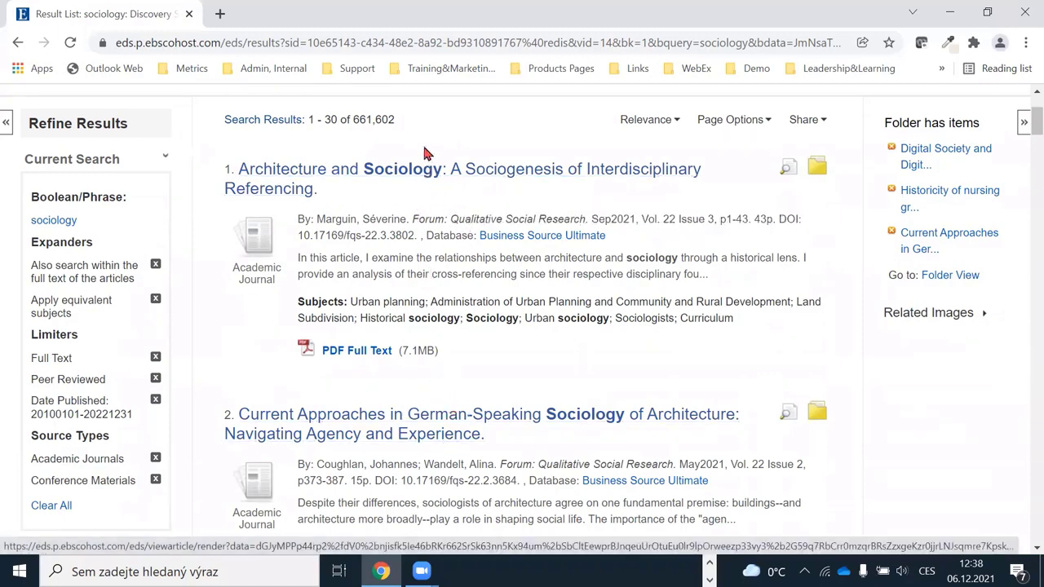
scroll(426, 170, "down", 1)
scroll(471, 300, "up", 2)
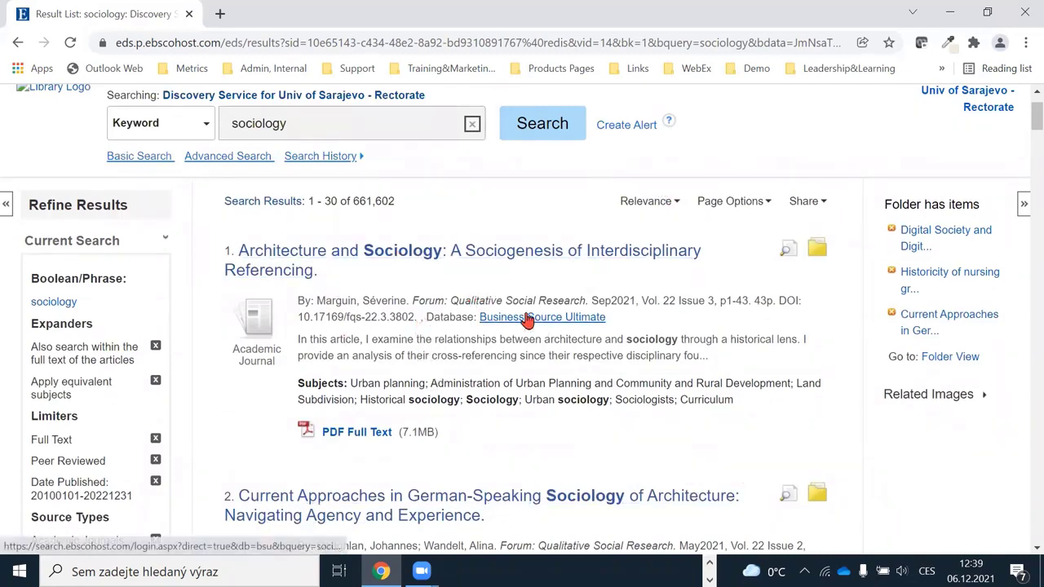
scroll(455, 224, "down", 2)
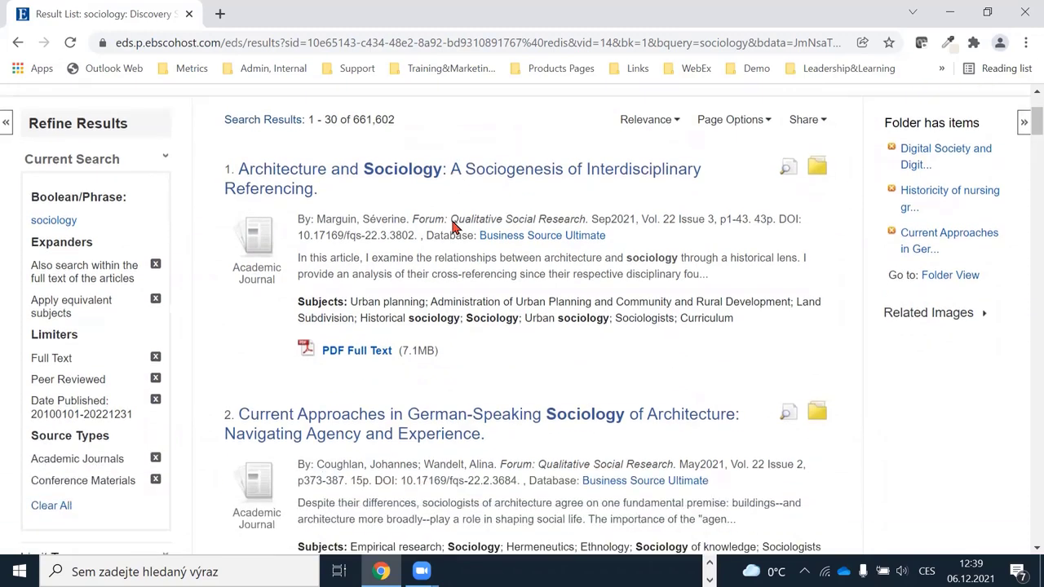
scroll(452, 230, "down", 1)
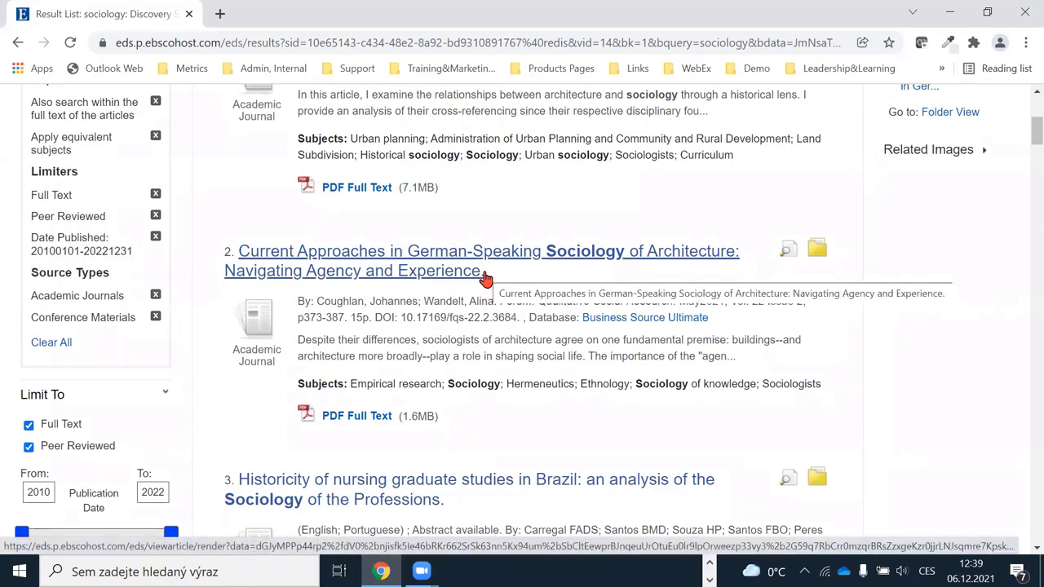
scroll(502, 211, "up", 1)
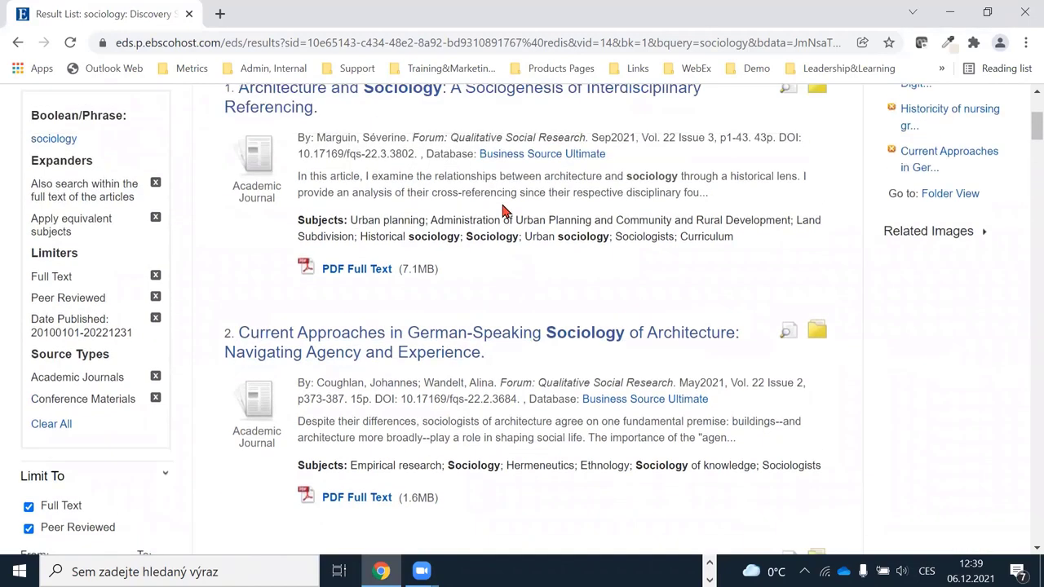
scroll(501, 210, "up", 2)
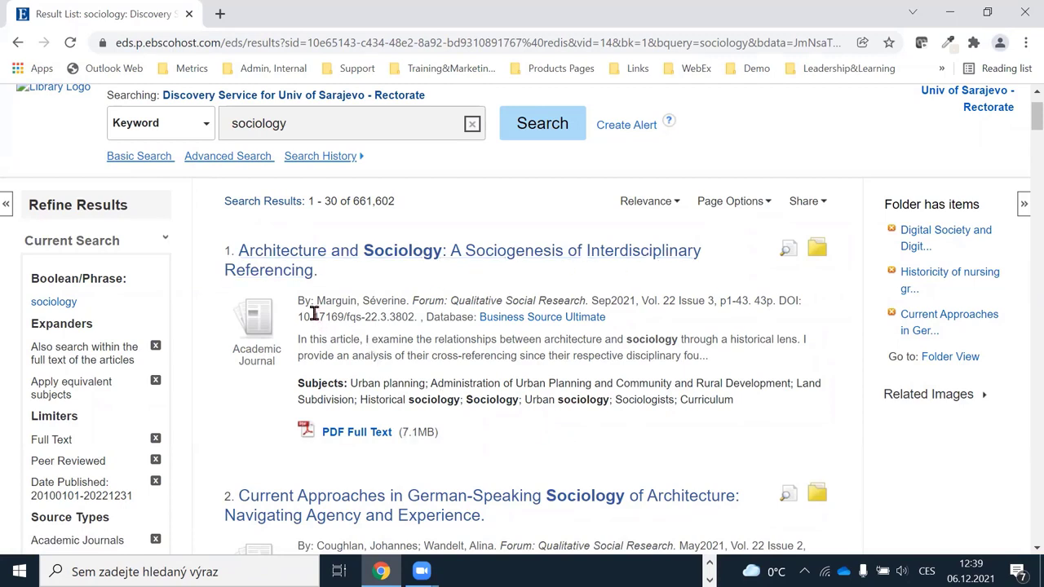
- Highlight the citation, abstract excerpt and subjects of the first result in turn, and clear the highlighting
left_click_drag(334, 301, 416, 317)
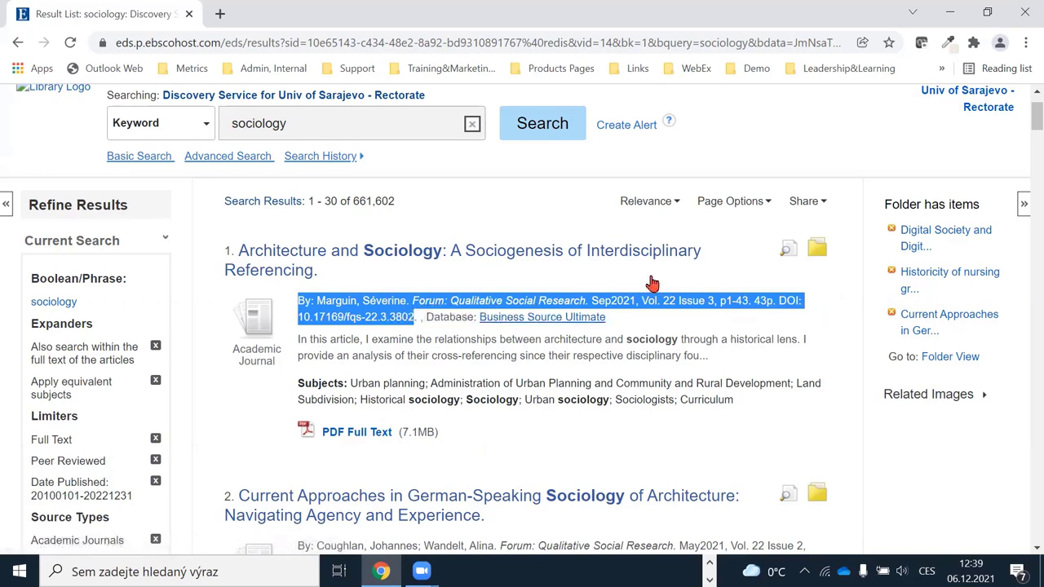
left_click(550, 439)
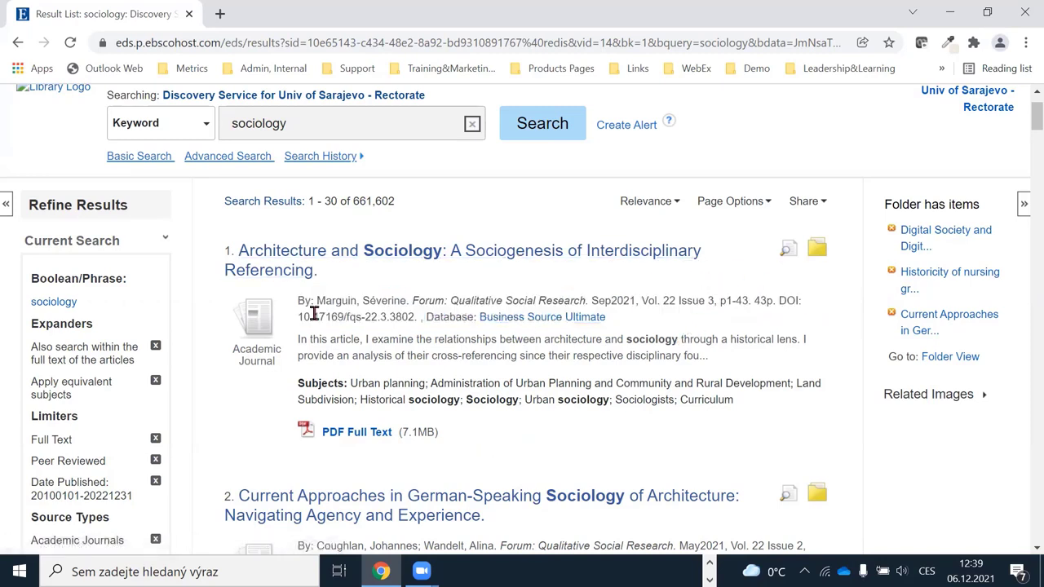
left_click_drag(299, 339, 789, 363)
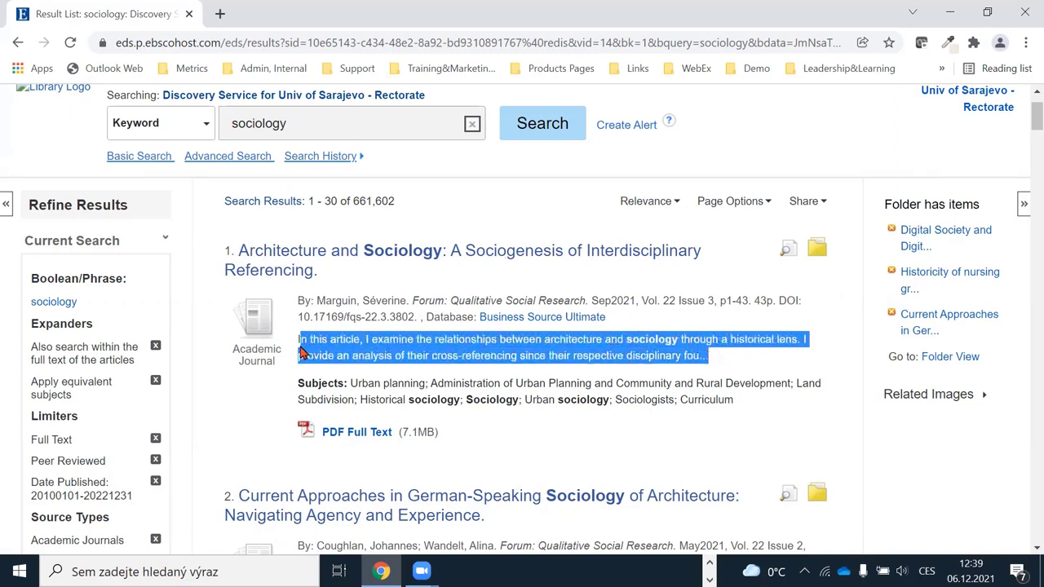
left_click_drag(299, 382, 740, 400)
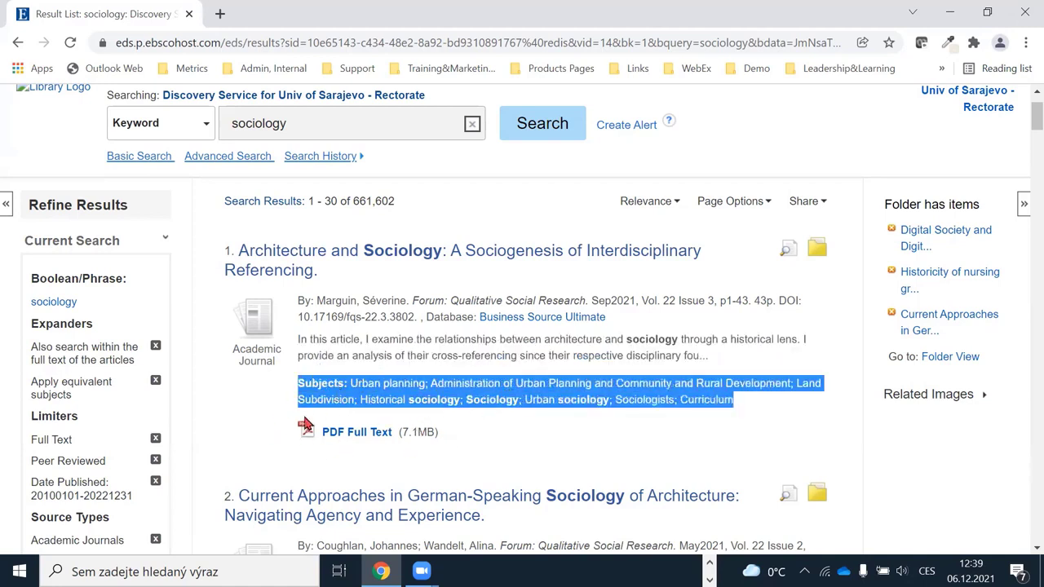
left_click(536, 438)
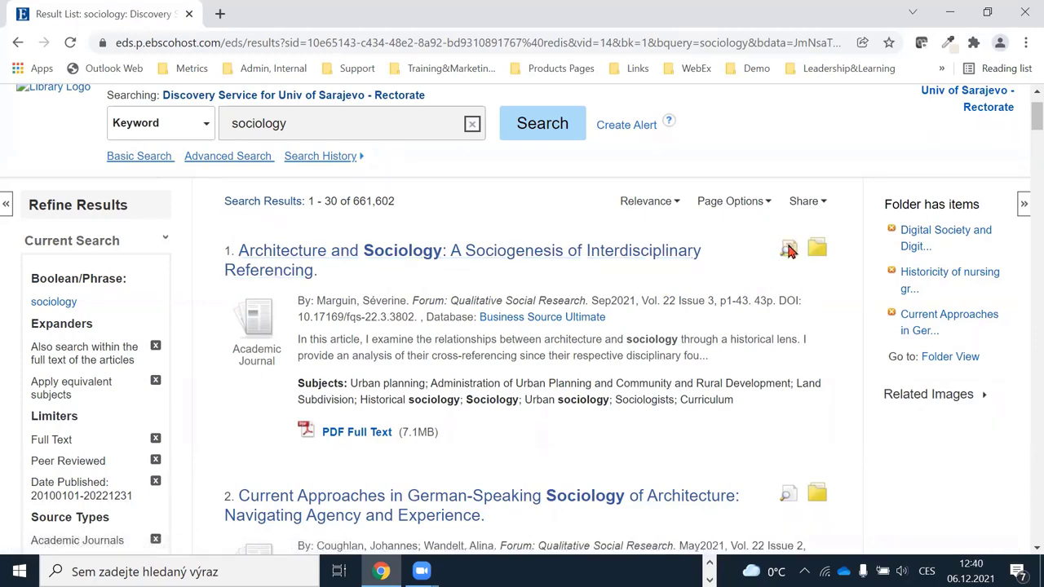
- Preview the first result, "Architecture and Sociology", highlight its abstract in the preview, and close the preview
mouse_move(789, 250)
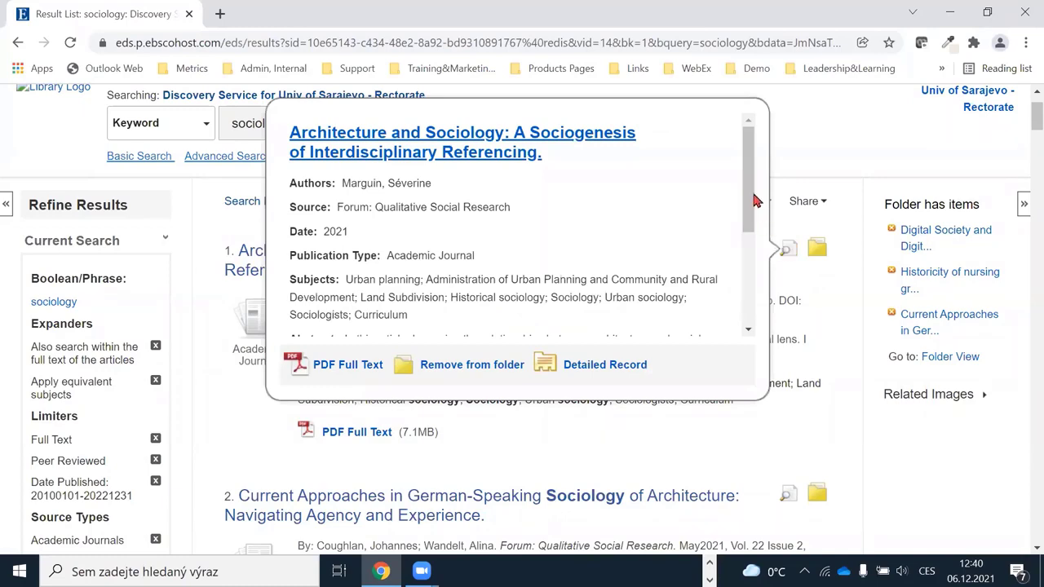
scroll(750, 210, "down", 2)
scroll(751, 217, "down", 3)
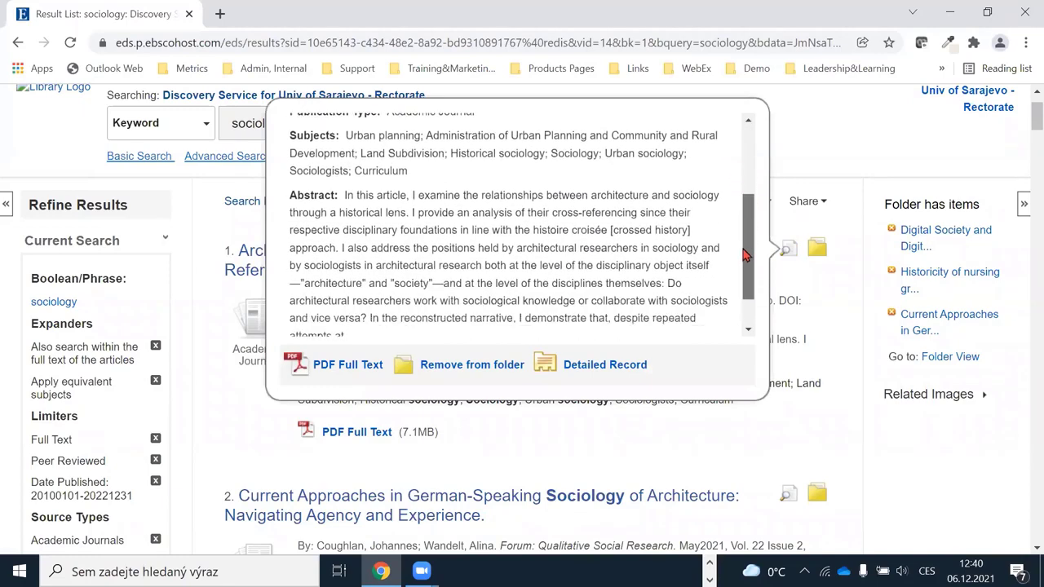
left_click_drag(291, 169, 526, 318)
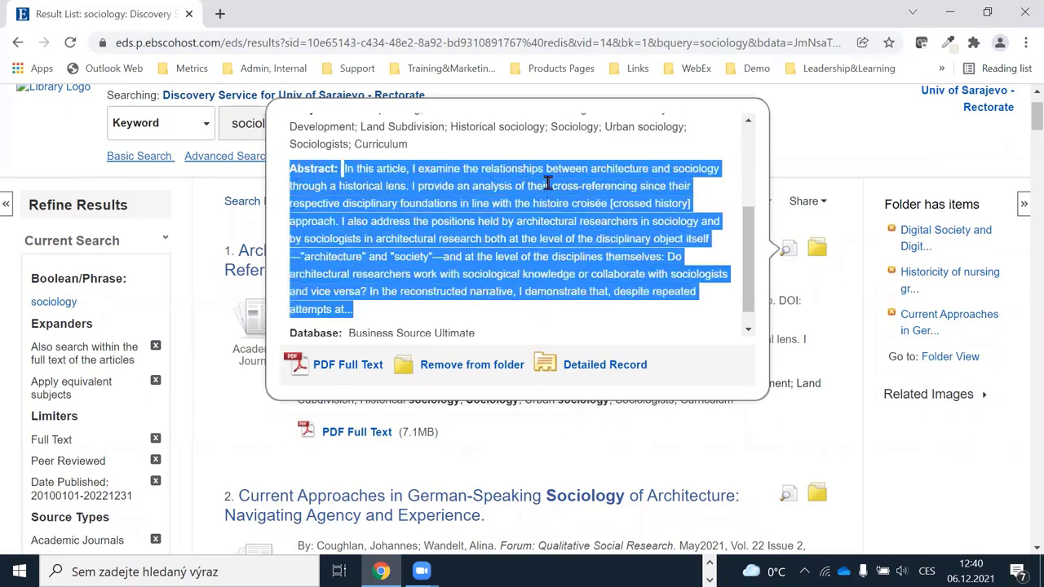
scroll(505, 219, "up", 3)
left_click_drag(292, 178, 540, 314)
scroll(523, 248, "down", 2)
left_click_drag(313, 170, 518, 294)
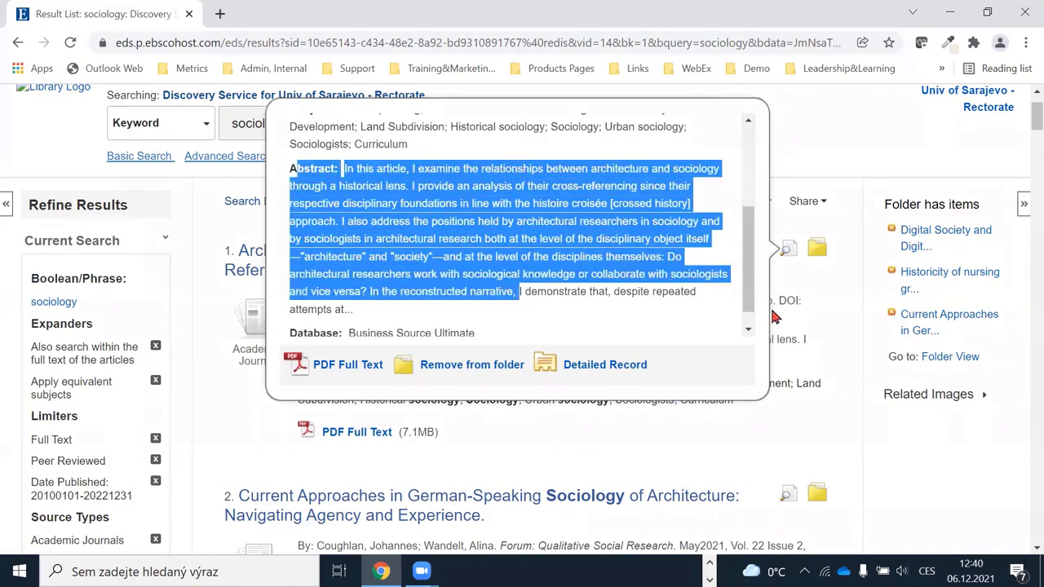
left_click(758, 430)
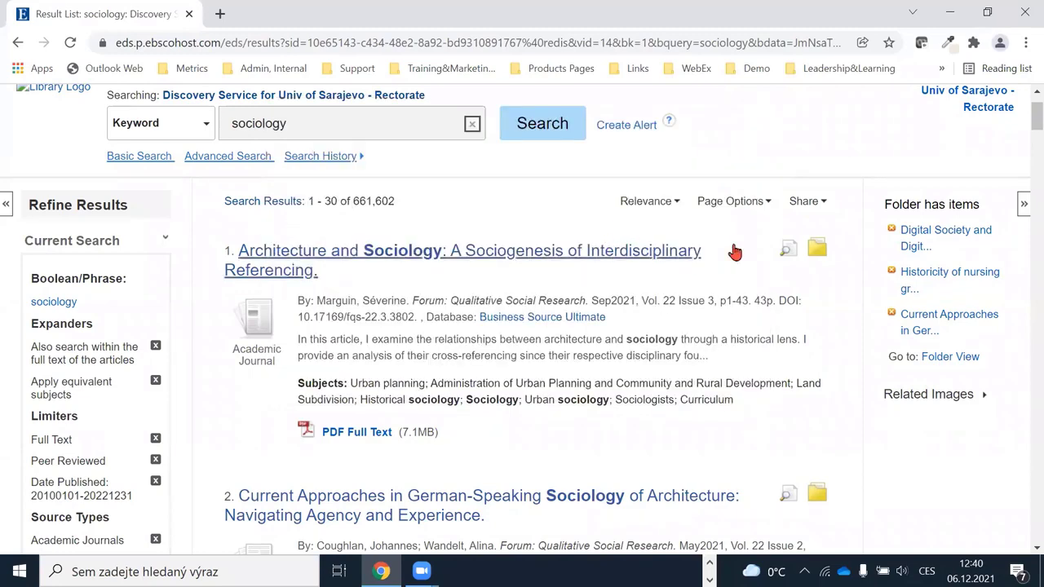
- Preview the second result, "Current Approaches in German-Speaking Sociology of Architecture"
scroll(750, 245, "down", 2)
scroll(789, 258, "down", 1)
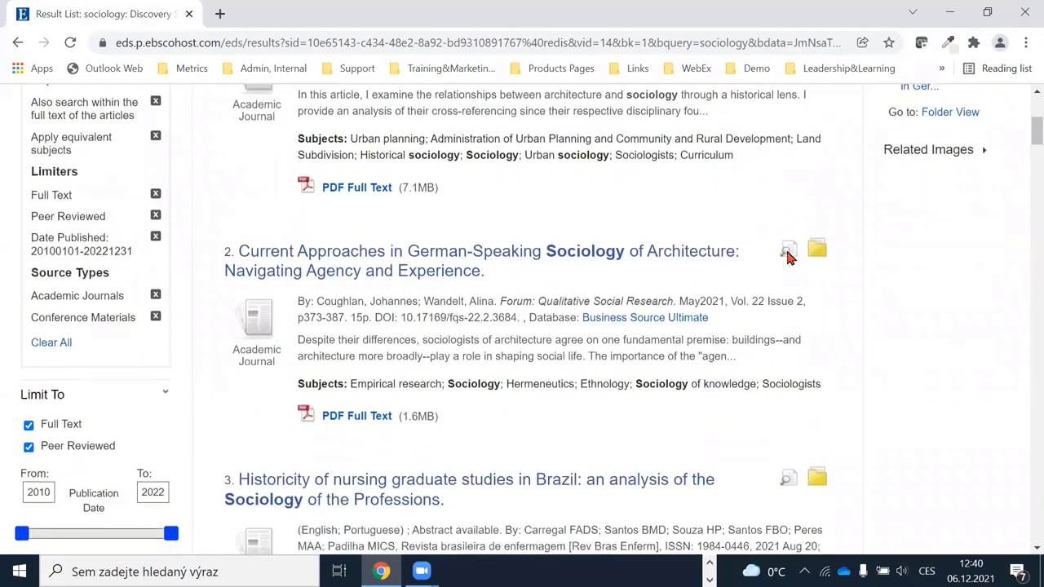
mouse_move(788, 255)
scroll(750, 245, "down", 3)
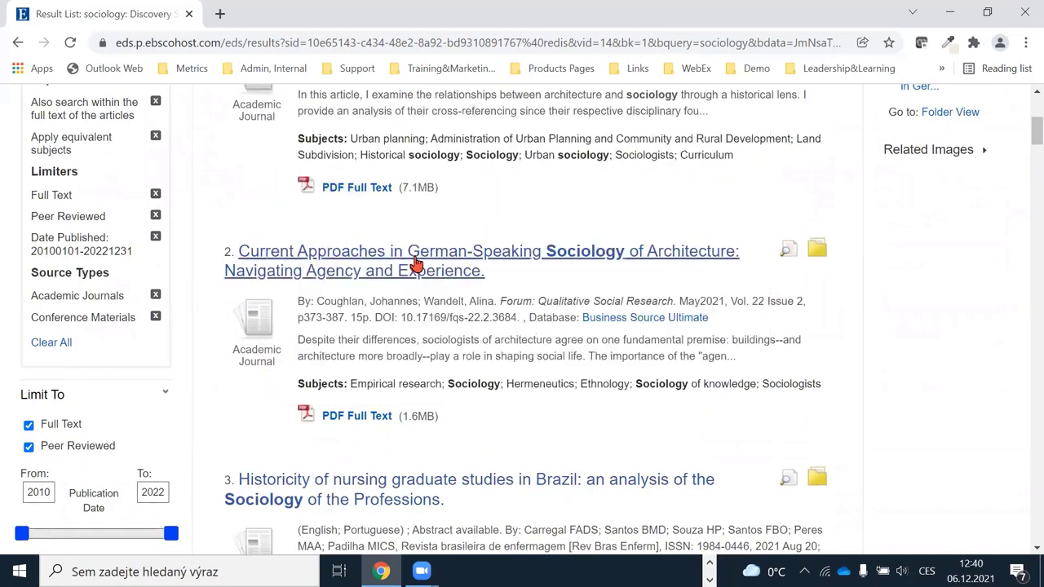
- Open the detailed record of the first sociology result, "Architecture and Sociology: A Sociogenesis of Interdisciplinary Referencing"
scroll(420, 265, "up", 2)
scroll(434, 268, "up", 2)
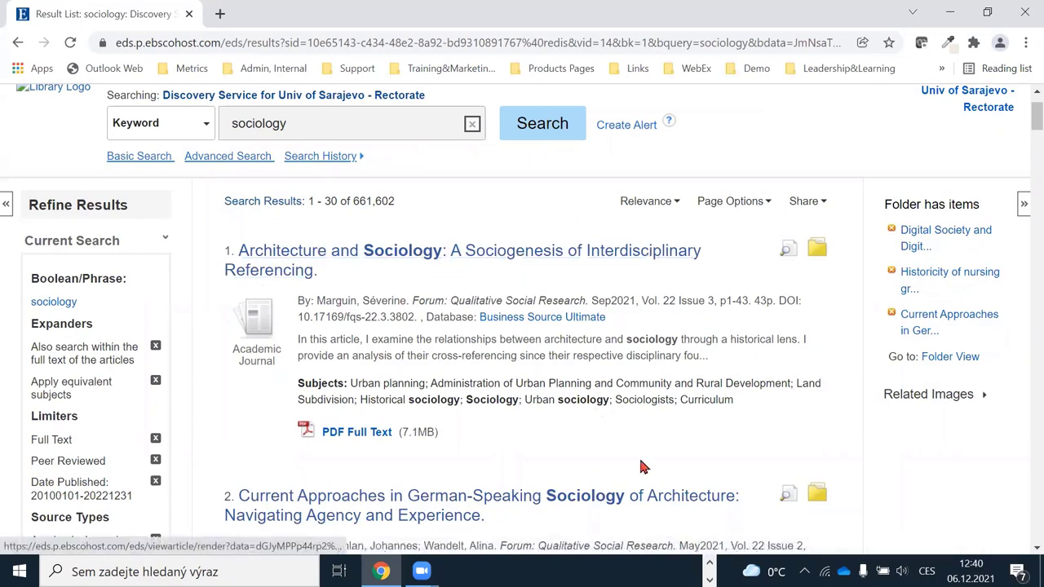
left_click(447, 254)
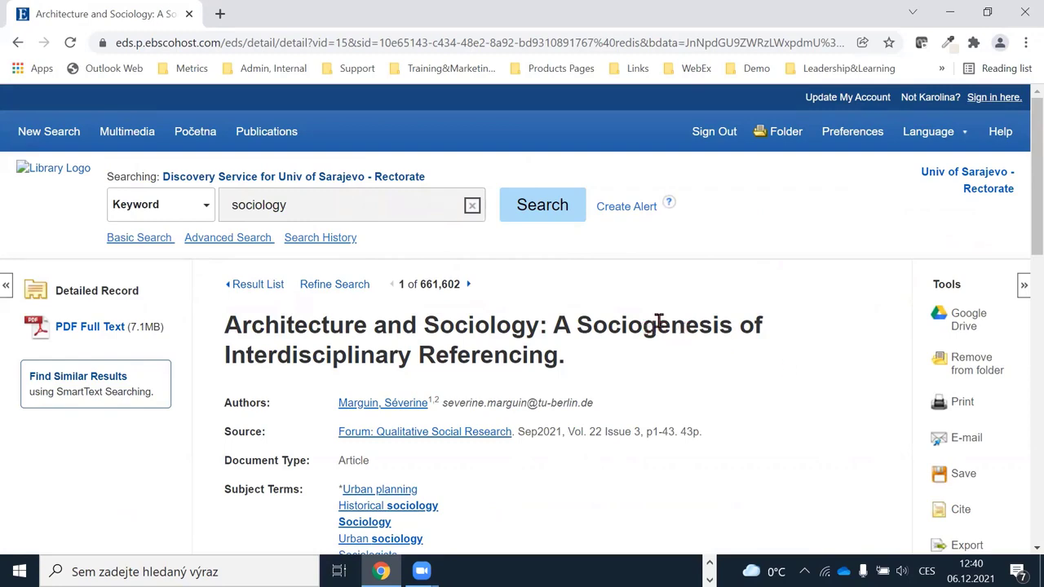
- Highlight the full abstract in the detailed record, and clear the highlighting
scroll(659, 320, "down", 5)
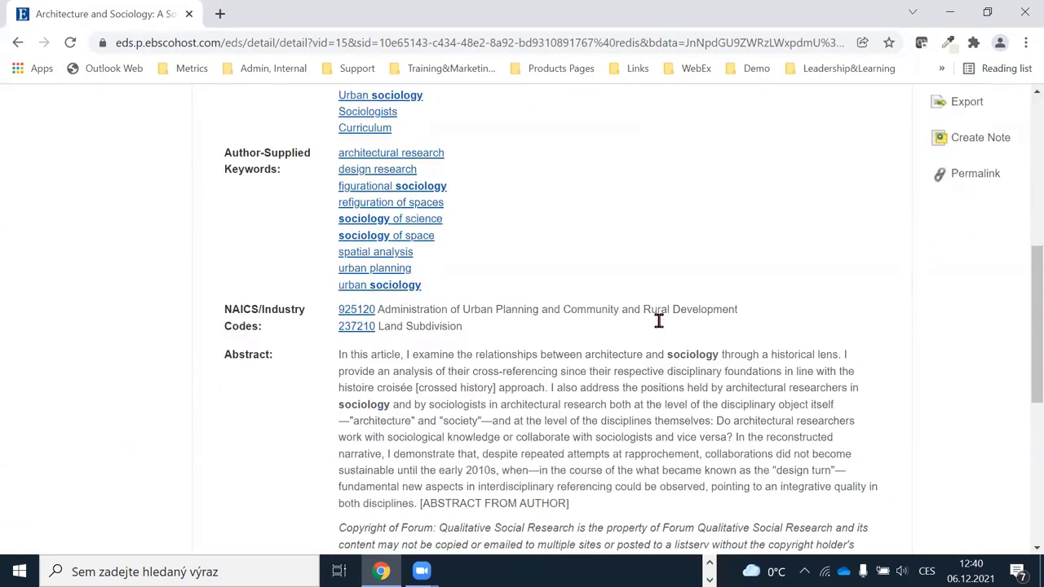
scroll(268, 175, "down", 3)
left_click_drag(248, 145, 269, 146)
left_click(226, 145)
left_click_drag(340, 146, 771, 367)
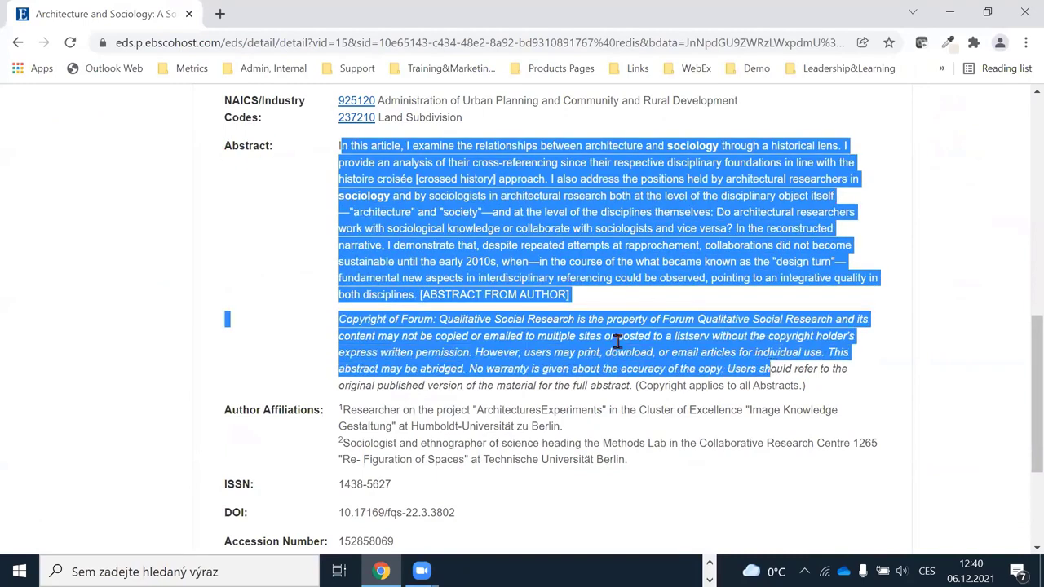
scroll(618, 339, "up", 5)
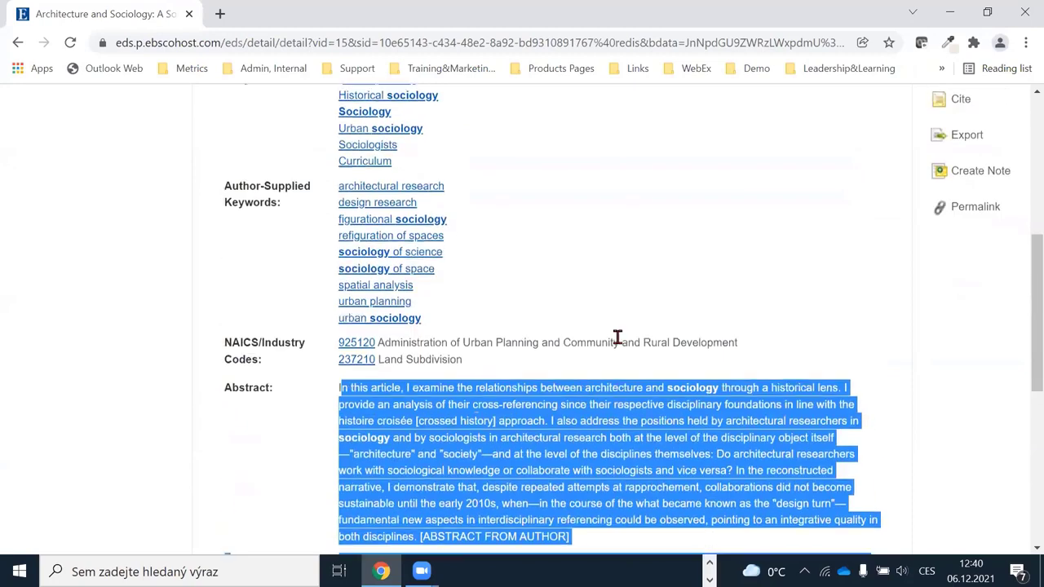
left_click(465, 205)
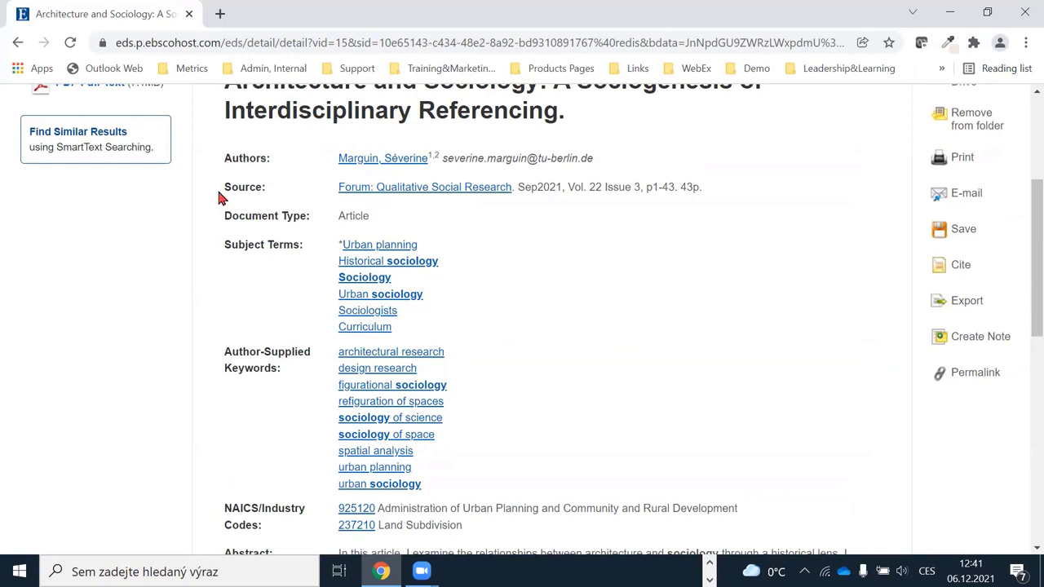
- Highlight the Subject Terms, Author-Supplied Keywords and NAICS/Industry Codes labels of the record in turn
left_click_drag(226, 244, 300, 245)
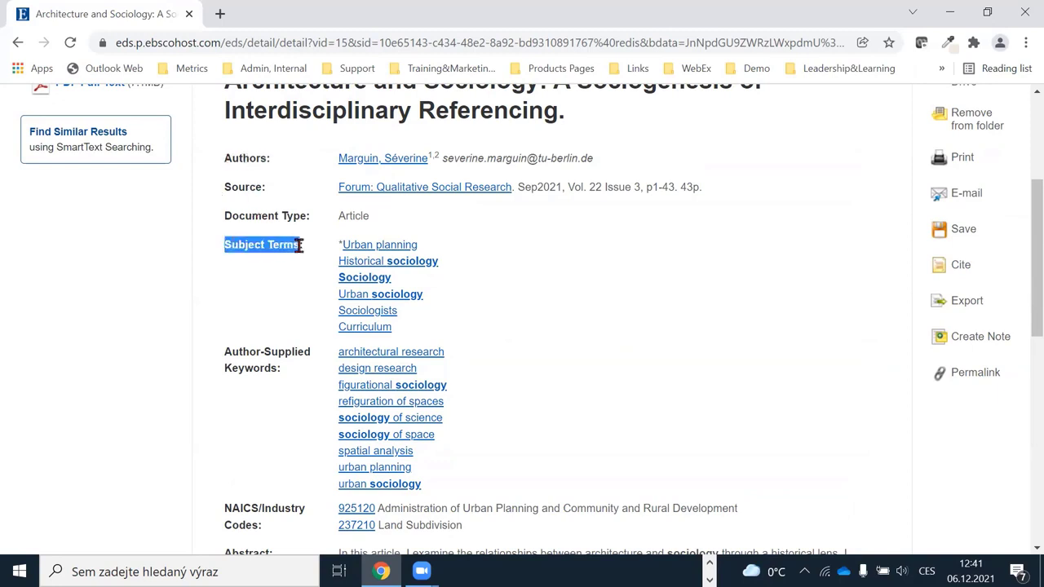
left_click_drag(225, 351, 278, 368)
left_click(272, 380)
scroll(272, 380, "down", 1)
scroll(273, 390, "down", 1)
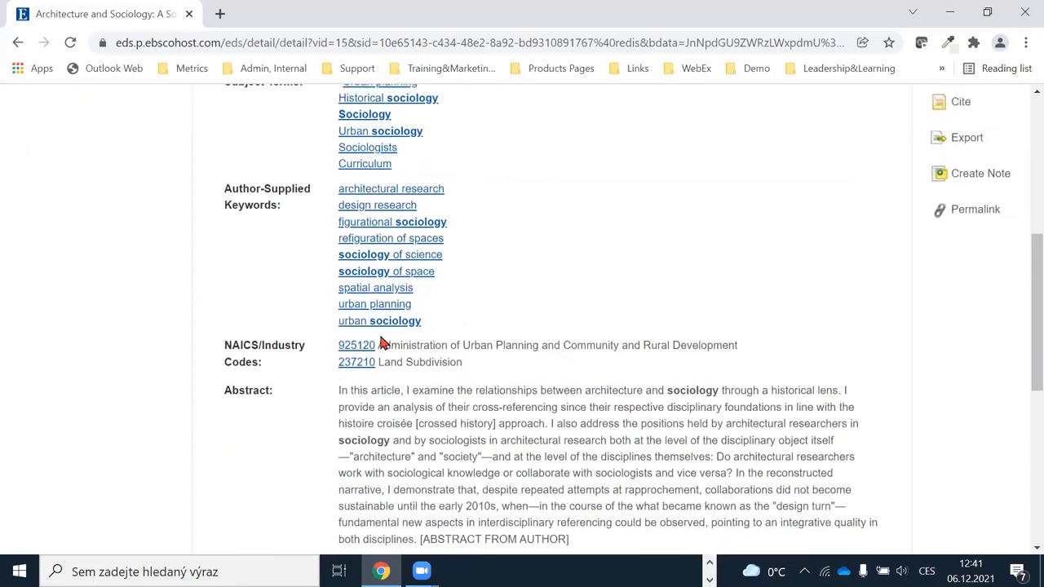
mouse_move(226, 351)
left_mouse_down()
mouse_move(237, 359)
mouse_move(230, 347)
left_mouse_up()
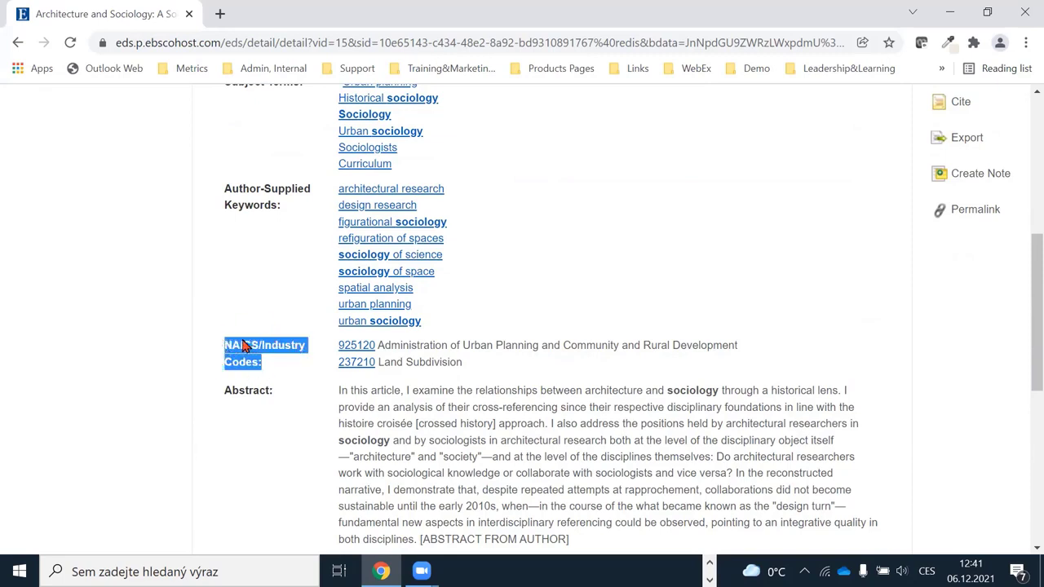
- Highlight the Subject Terms label again and run a search on the record's linked subject term "Historical sociology"
scroll(261, 295, "up", 2)
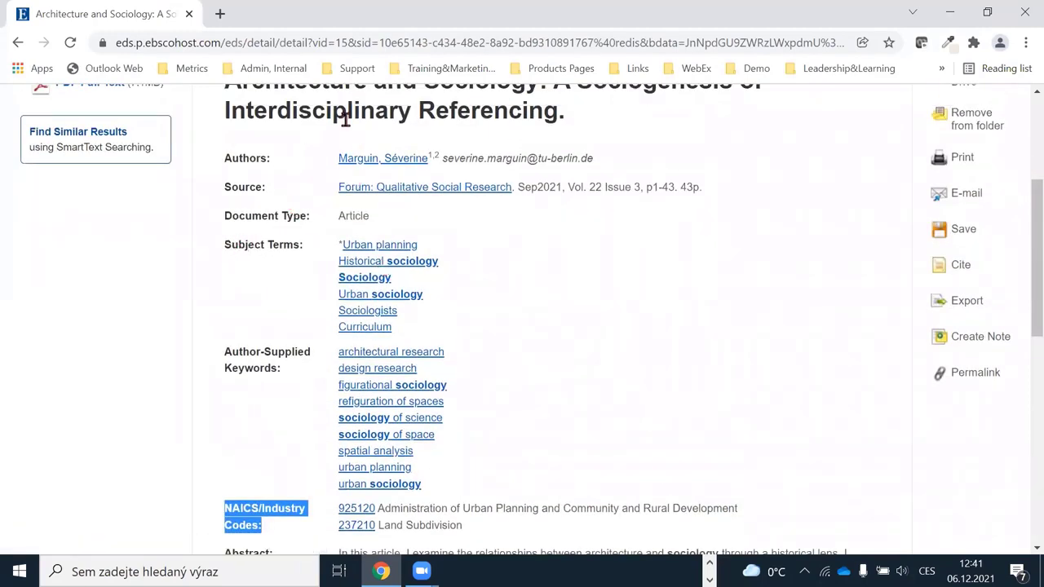
left_click_drag(226, 249, 300, 242)
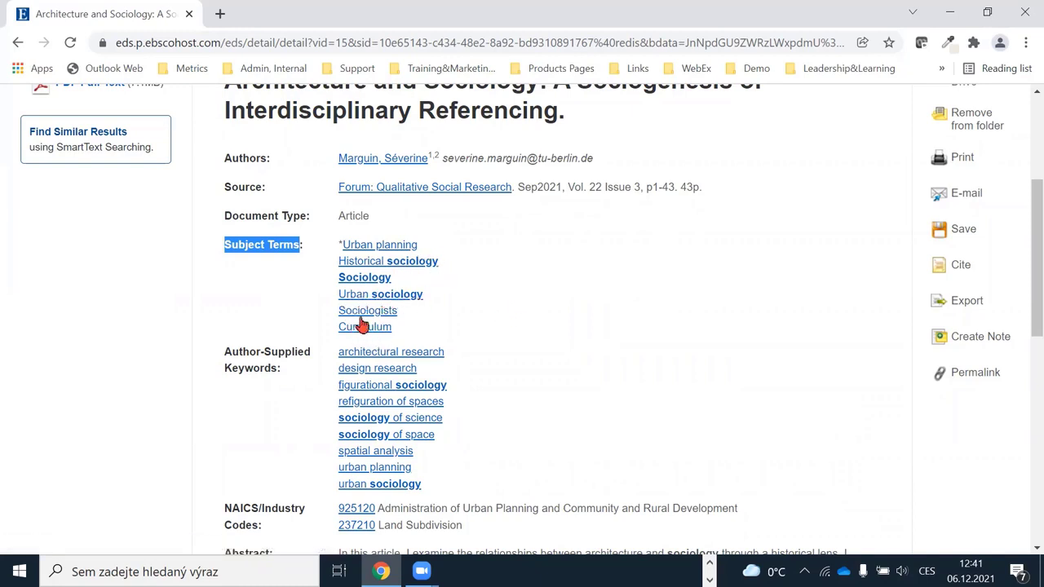
left_click(573, 317)
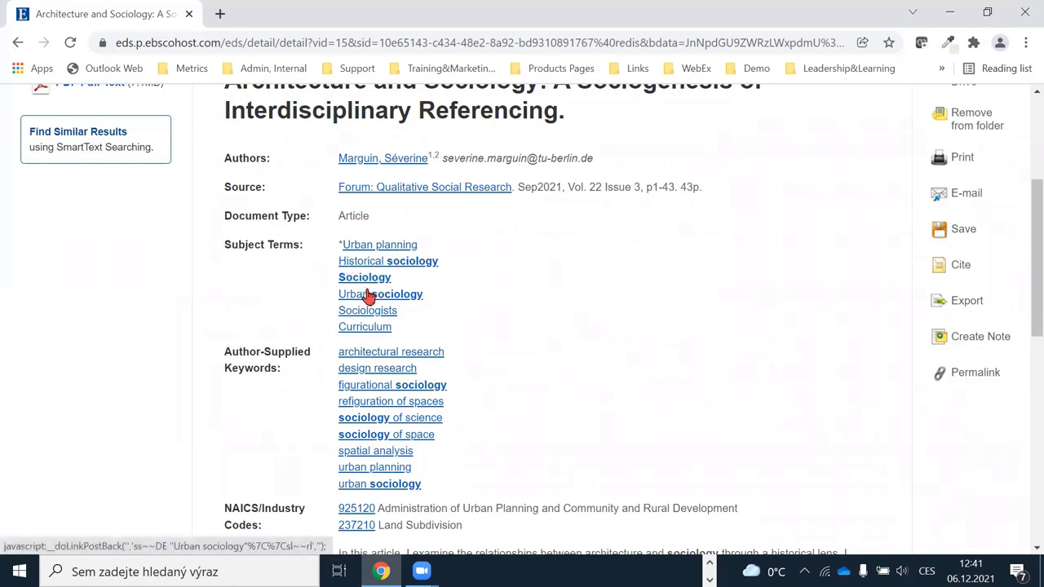
left_click(400, 269)
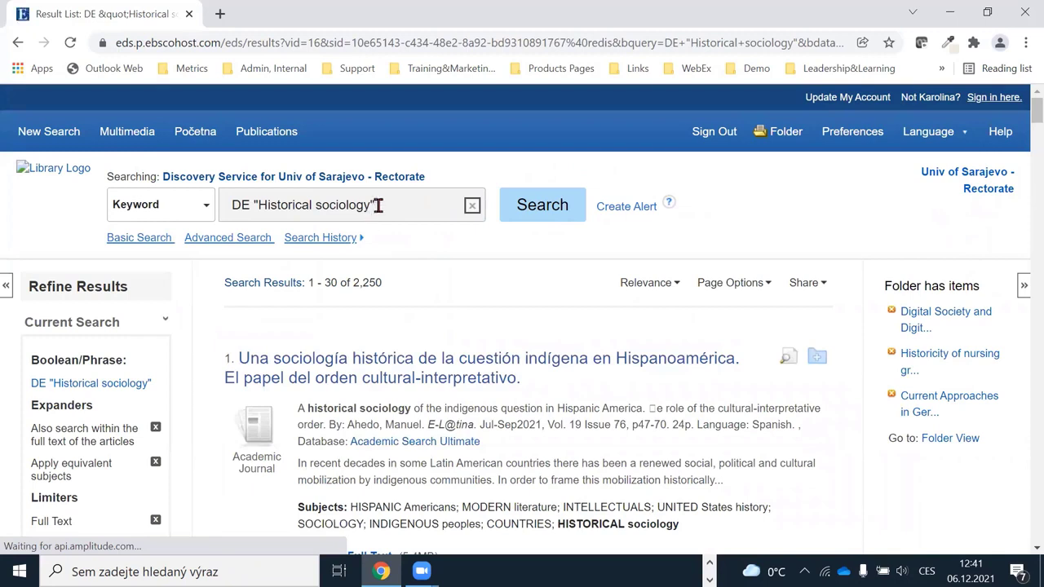
- Highlight the "Historical sociology" subject query and its result count, and browse the first several results, including the videos
left_click_drag(382, 206, 228, 204)
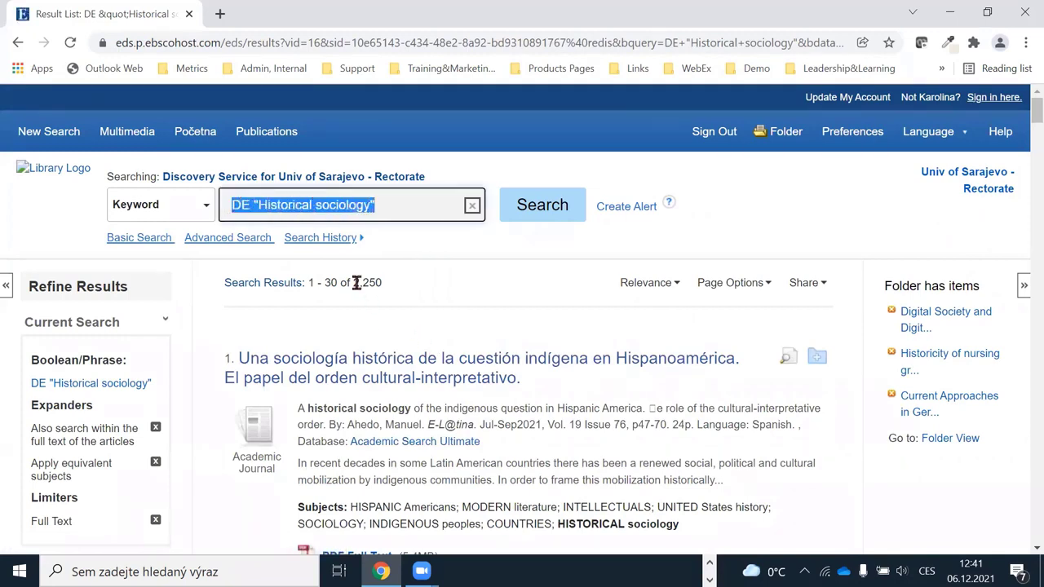
left_click_drag(353, 282, 392, 286)
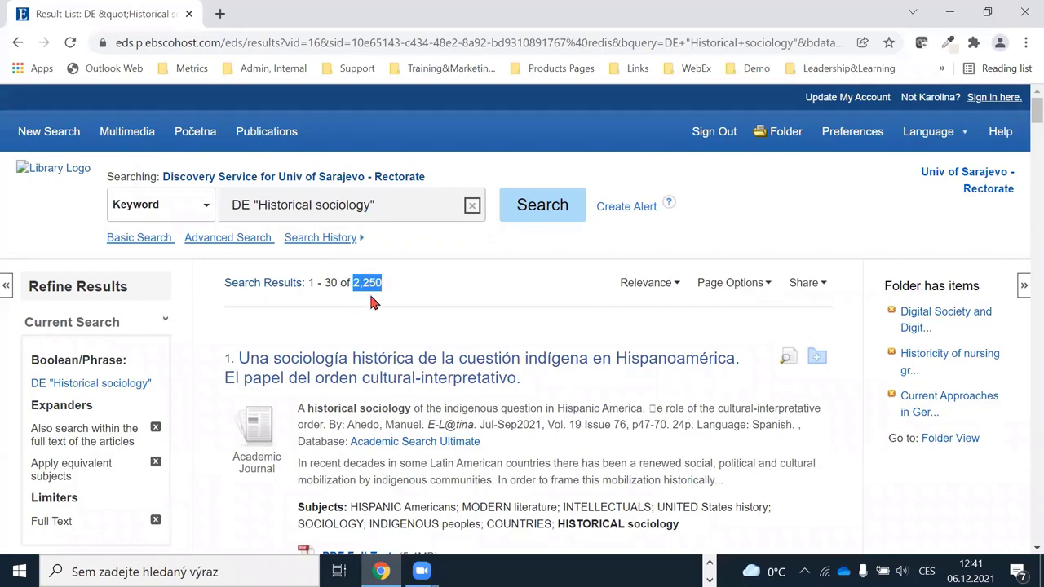
scroll(402, 290, "down", 4)
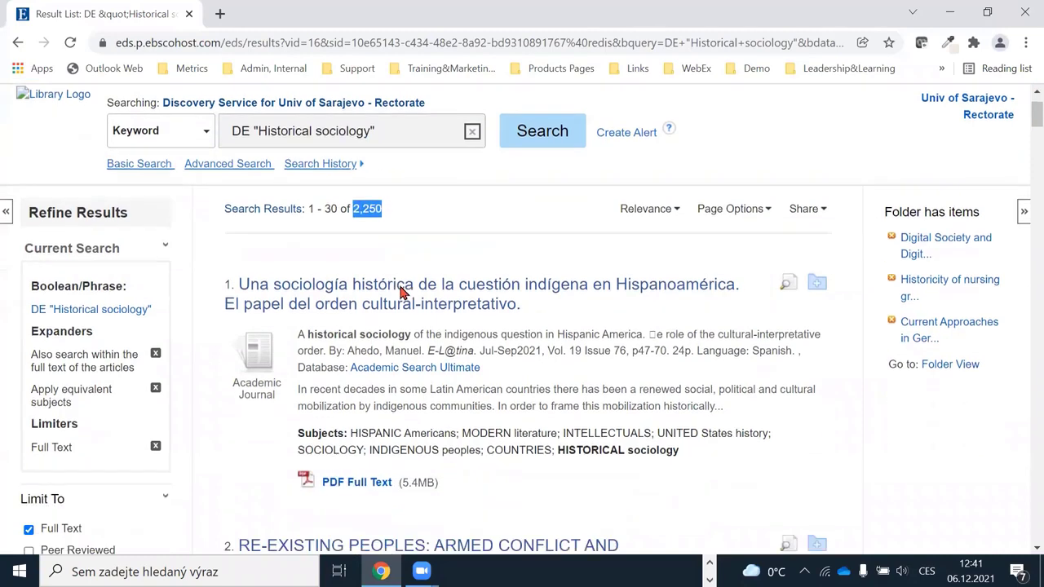
scroll(416, 286, "down", 8)
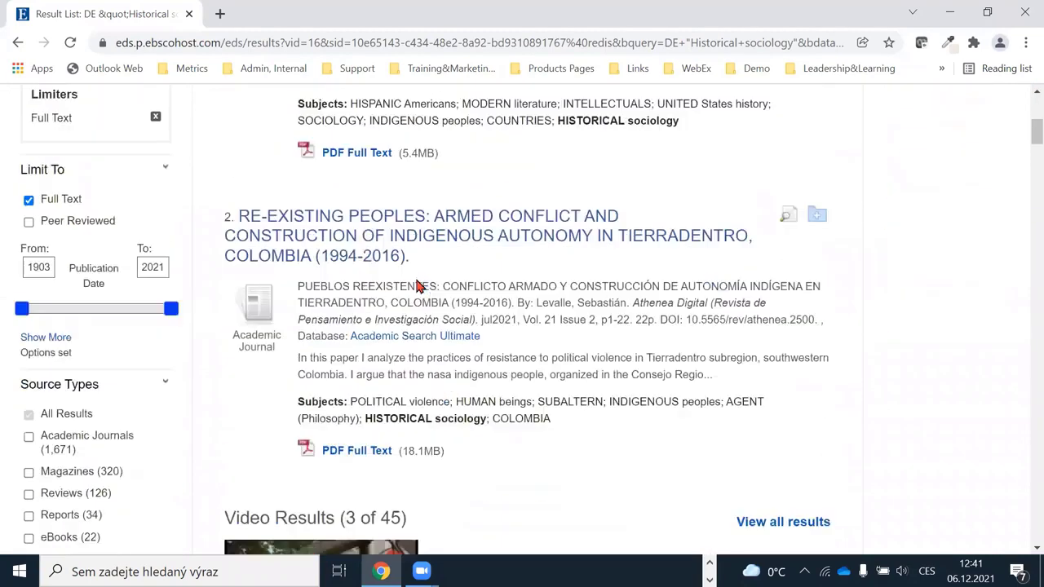
scroll(416, 286, "down", 3)
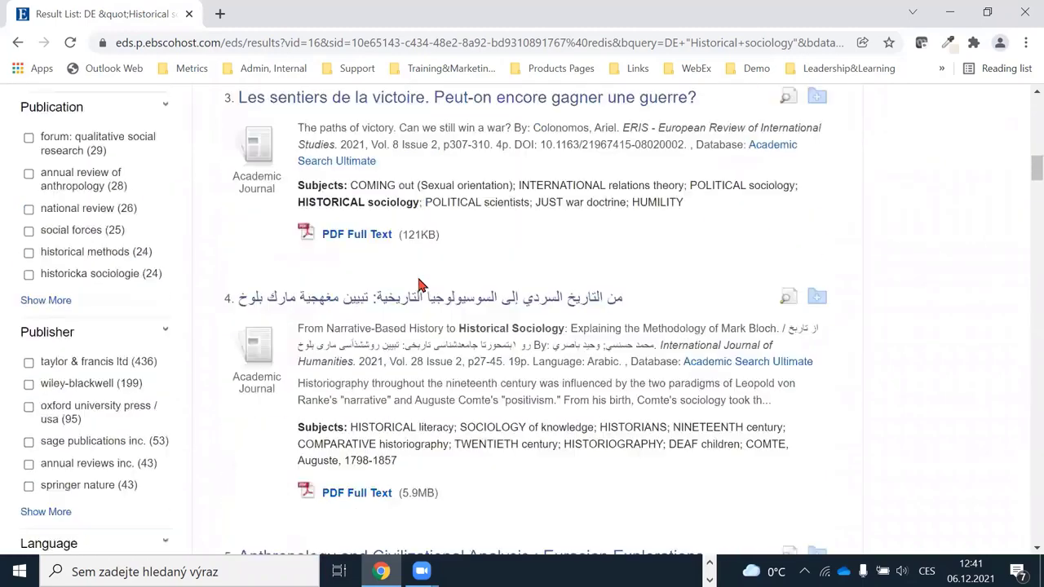
scroll(419, 286, "up", 8)
scroll(468, 372, "down", 5)
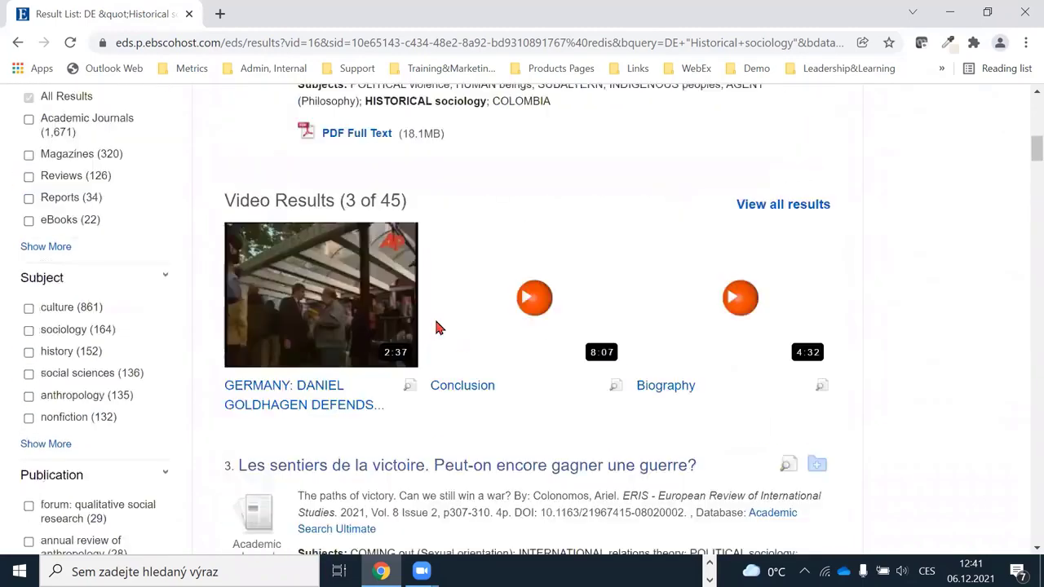
scroll(478, 214, "down", 5)
scroll(478, 219, "down", 5)
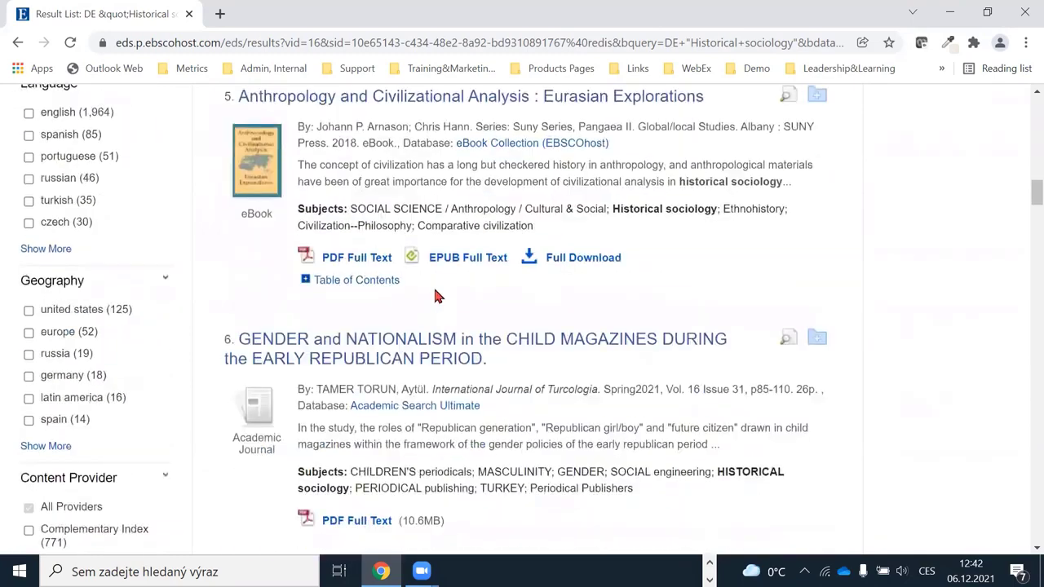
scroll(433, 293, "up", 7)
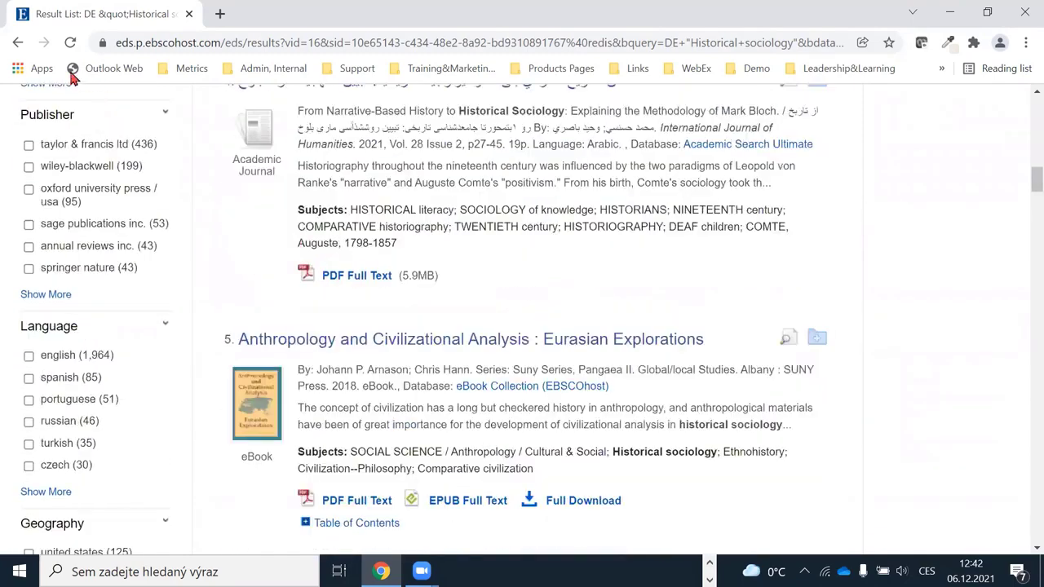
scroll(432, 293, "up", 10)
- Go back to the "Architecture and Sociology" record and highlight its Author-Supplied Keywords label
left_click(18, 46)
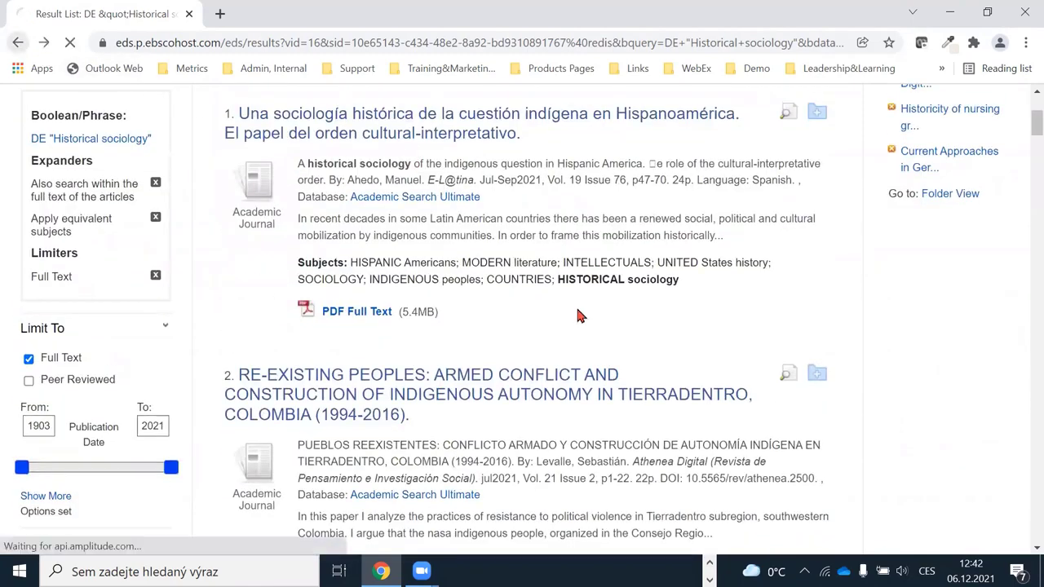
scroll(575, 326, "down", 3)
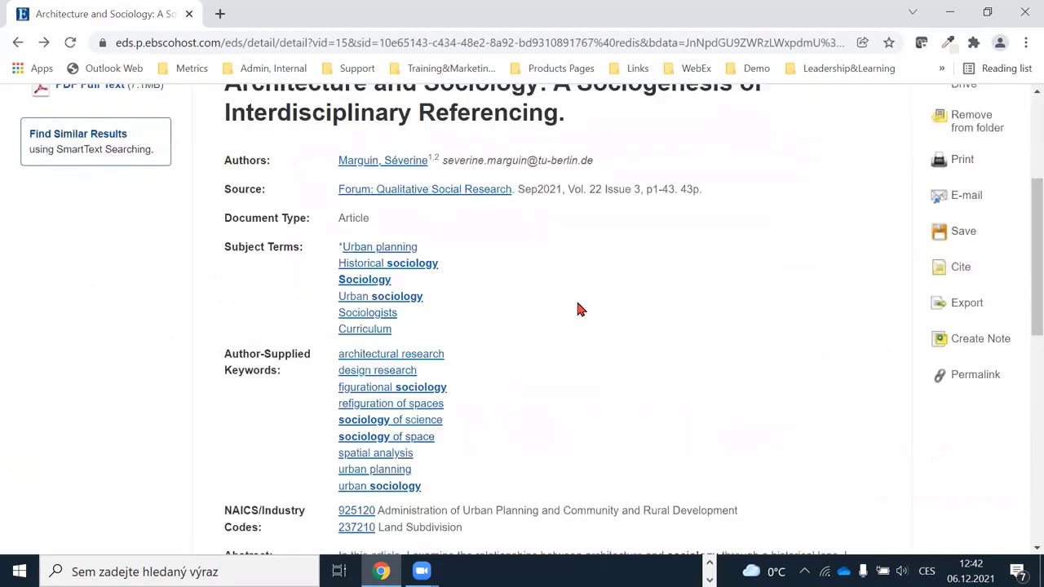
left_click_drag(228, 353, 318, 379)
scroll(476, 372, "down", 1)
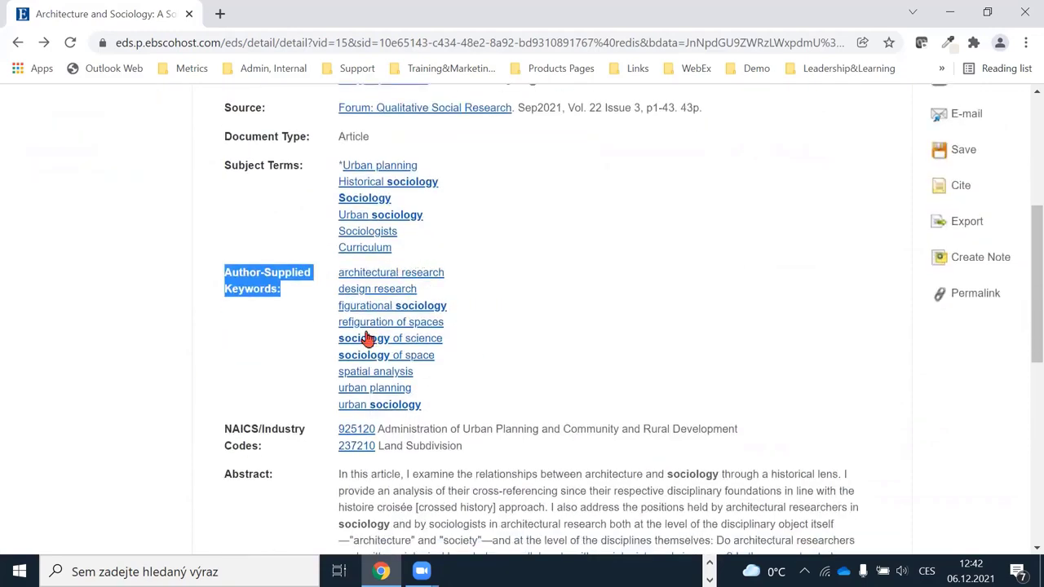
- Highlight the author's e-mail address in the Authors field of the detailed record
scroll(536, 224, "up", 2)
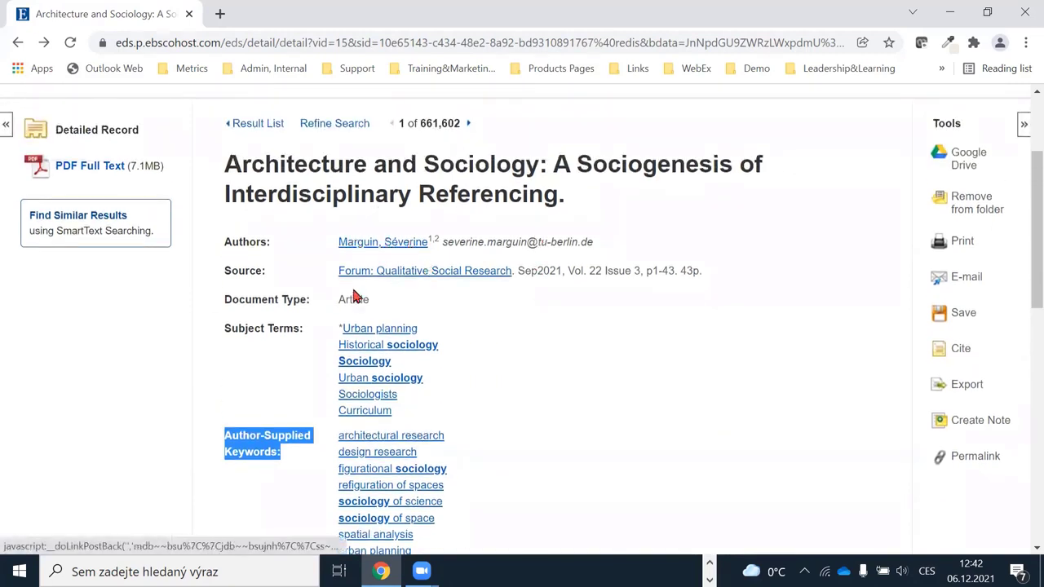
left_click_drag(595, 243, 447, 243)
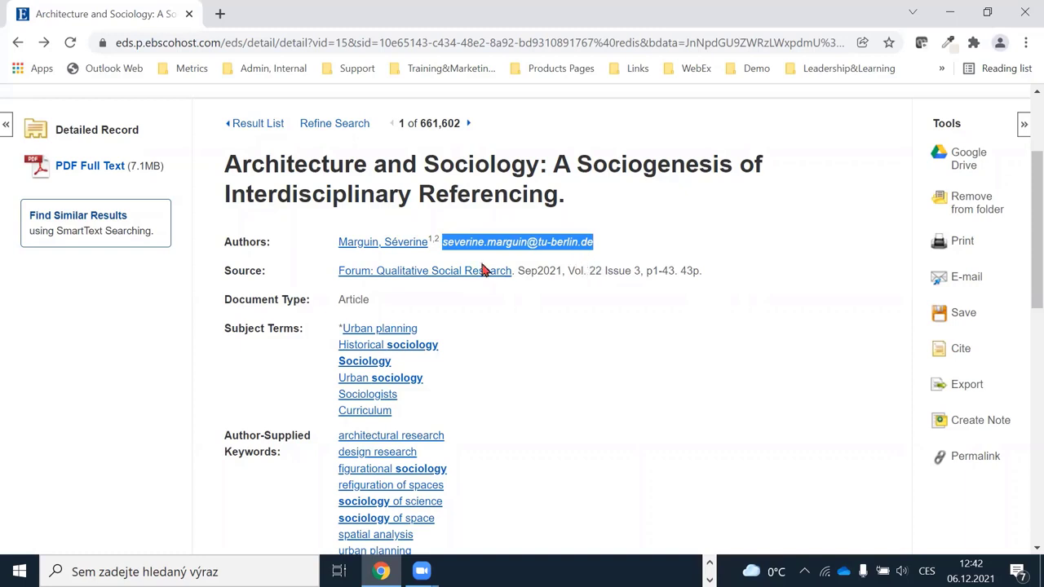
left_click(445, 243)
left_click_drag(443, 243, 603, 243)
- Highlight the Author Affiliations text near the end of the detailed record
scroll(450, 237, "down", 6)
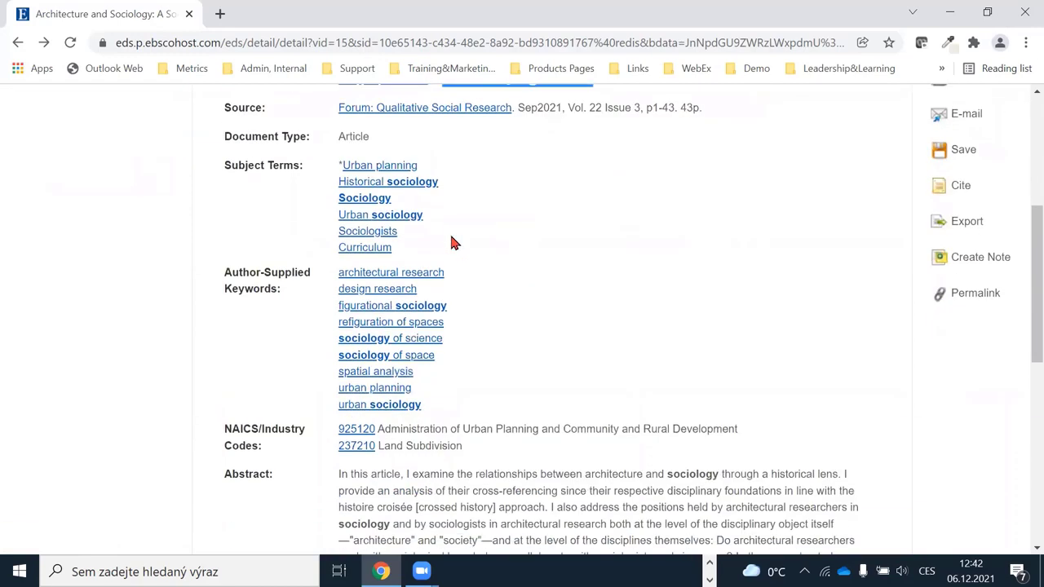
scroll(219, 222, "down", 3)
left_click_drag(323, 203, 227, 210)
left_click(227, 208)
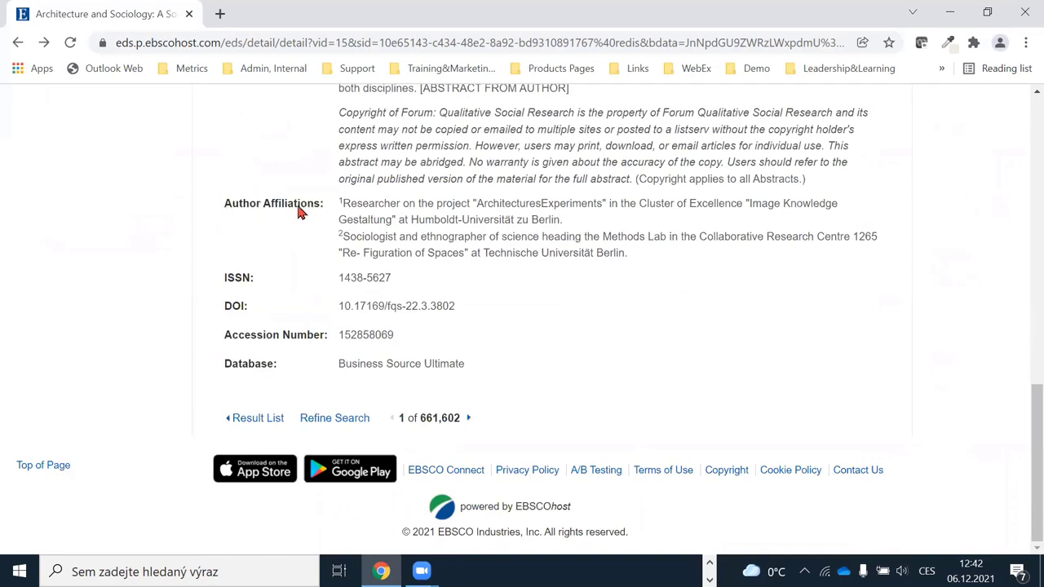
left_click_drag(340, 204, 647, 252)
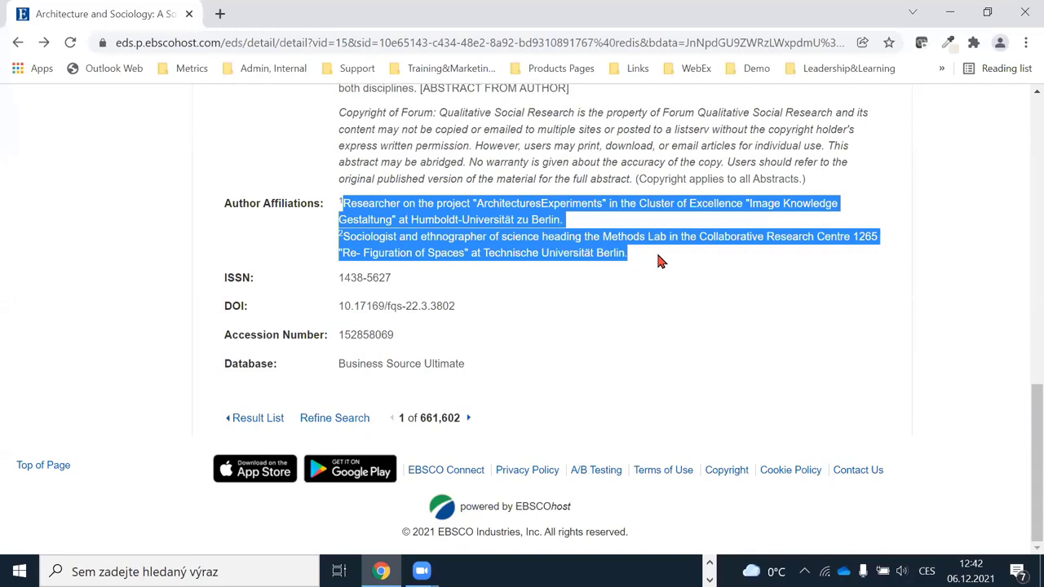
- Return from the detailed record to the sociology result list and show its first result
scroll(574, 256, "up", 2)
scroll(574, 256, "up", 7)
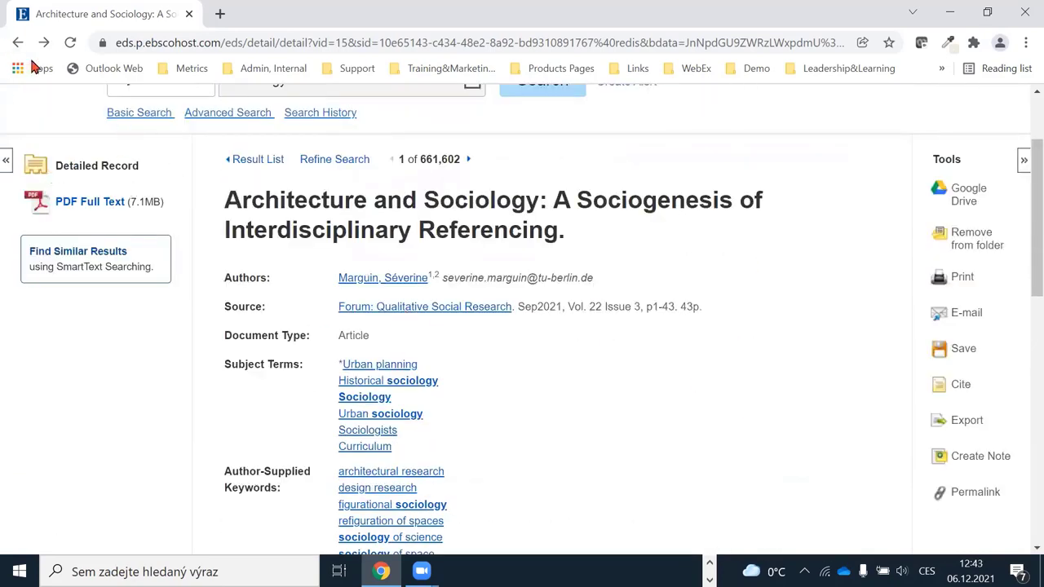
left_click(258, 159)
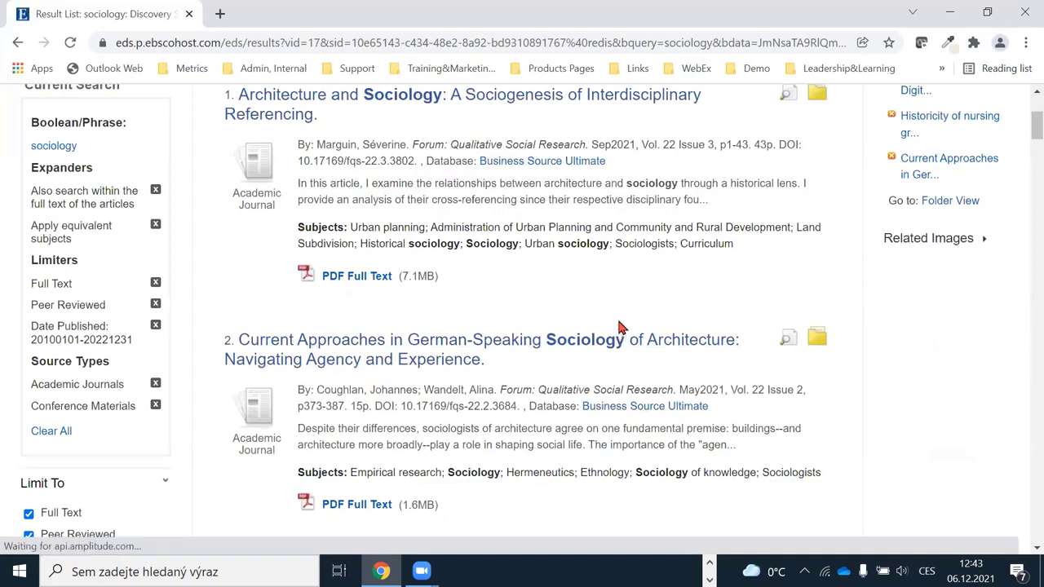
scroll(627, 328, "up", 2)
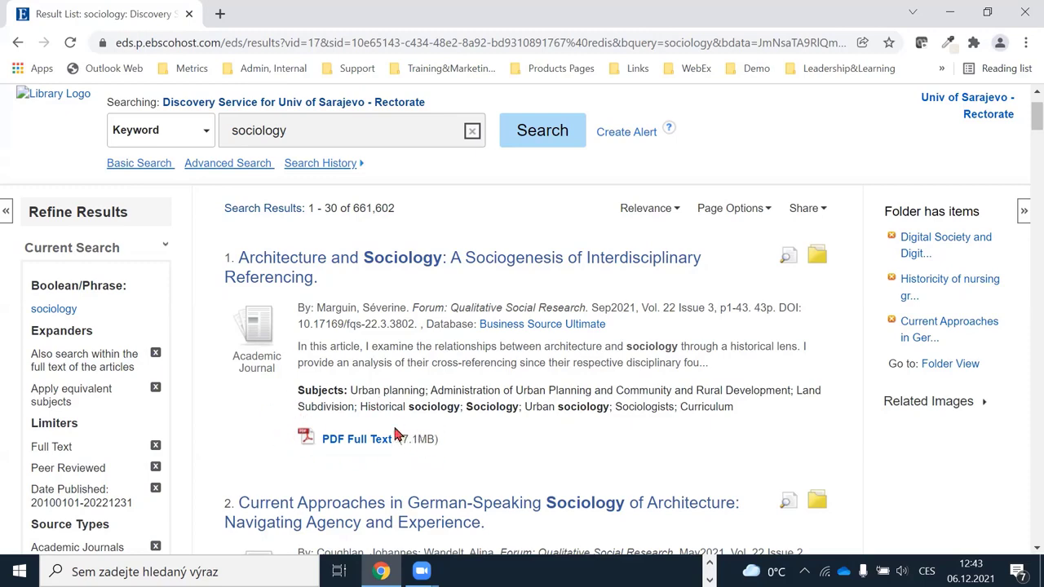
- Examine the PDF Full Text links on the first two sociology results
scroll(331, 424, "down", 1)
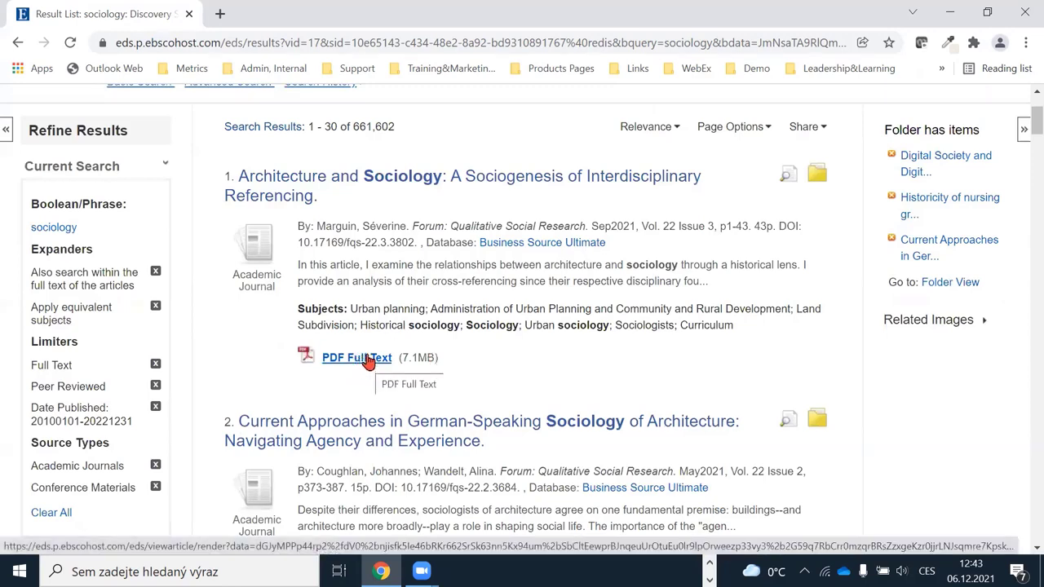
left_click(357, 360)
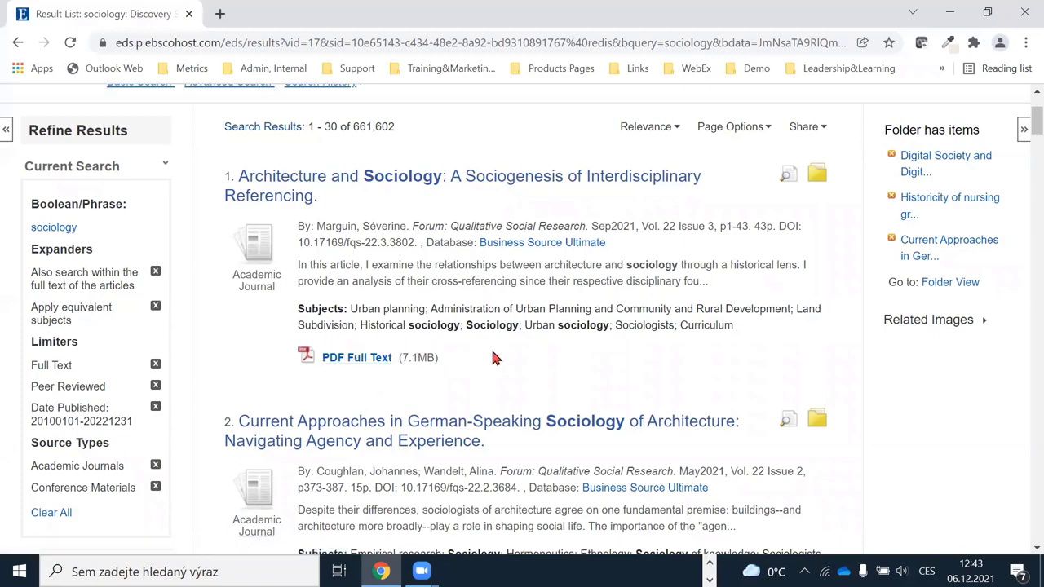
scroll(489, 346, "down", 4)
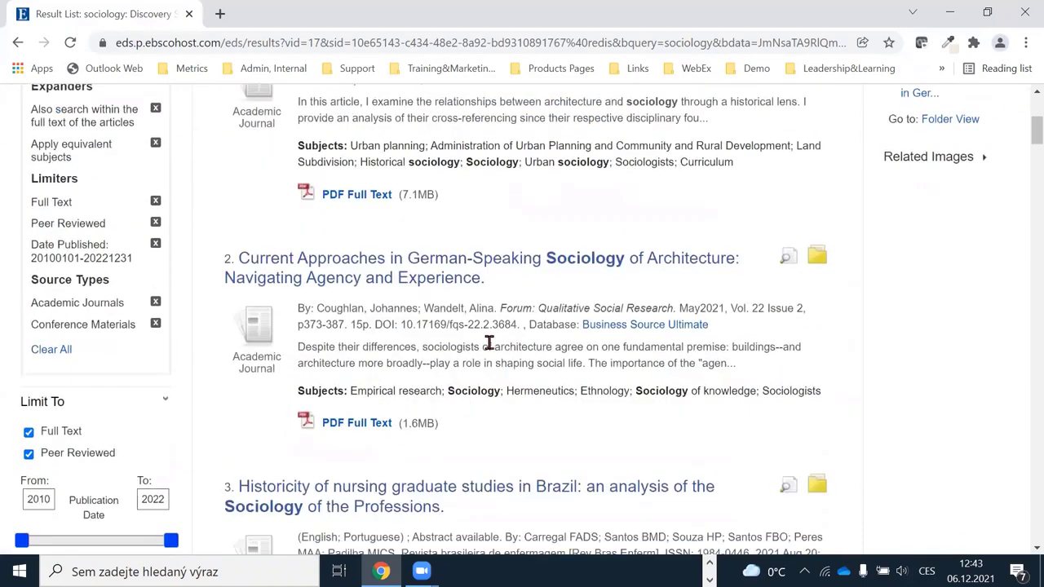
- Open the Full Text Finder page for the third sociology result in a new window and highlight the journal site's web address
scroll(490, 350, "down", 2)
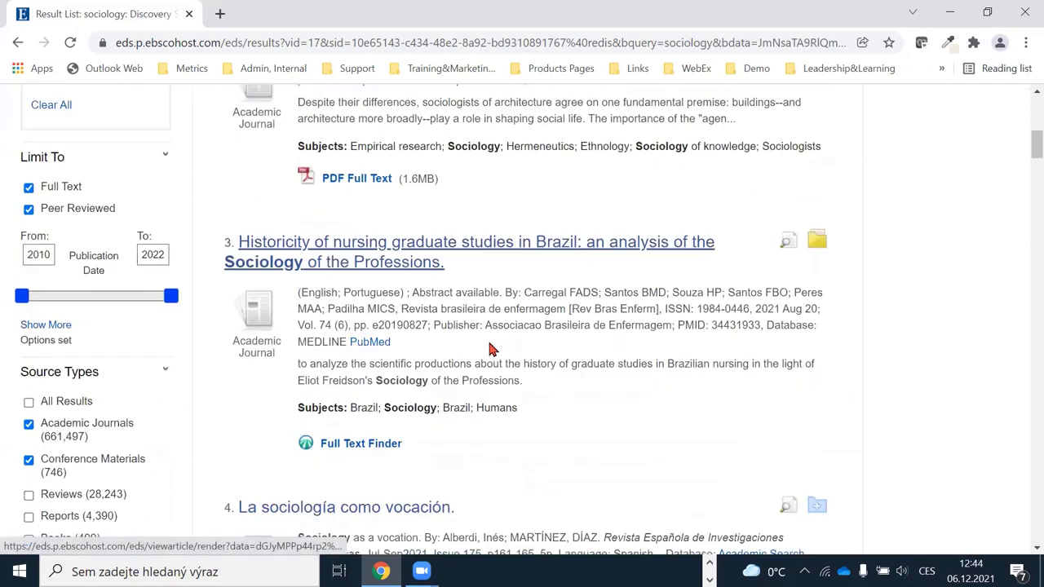
scroll(489, 350, "down", 1)
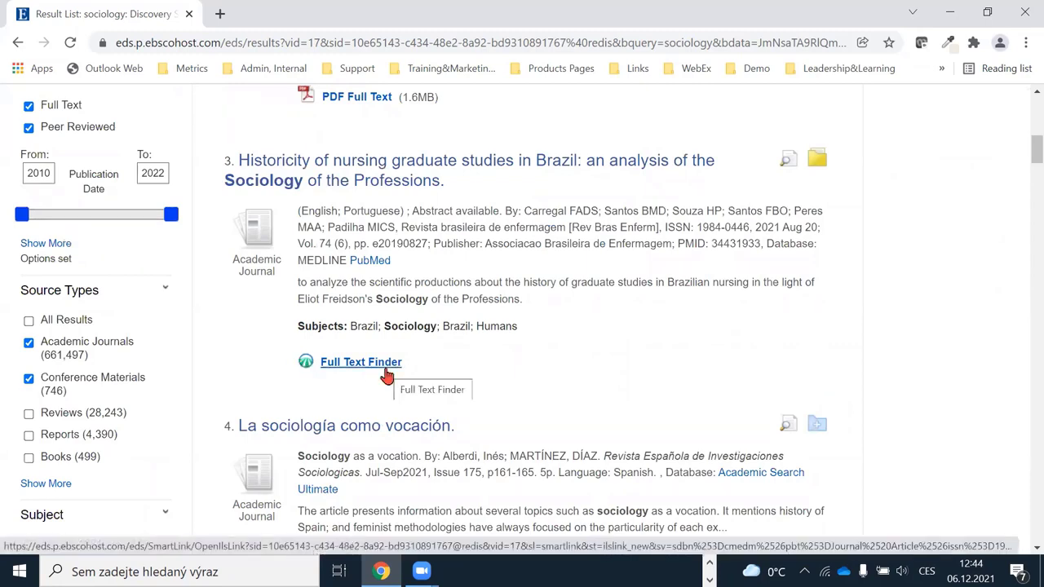
left_click(356, 369)
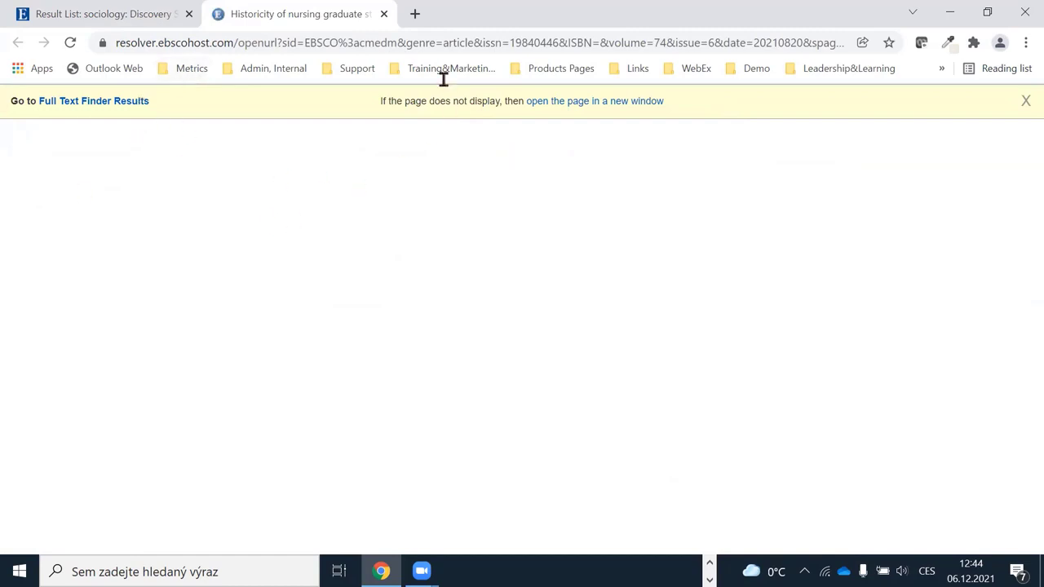
left_click(591, 101)
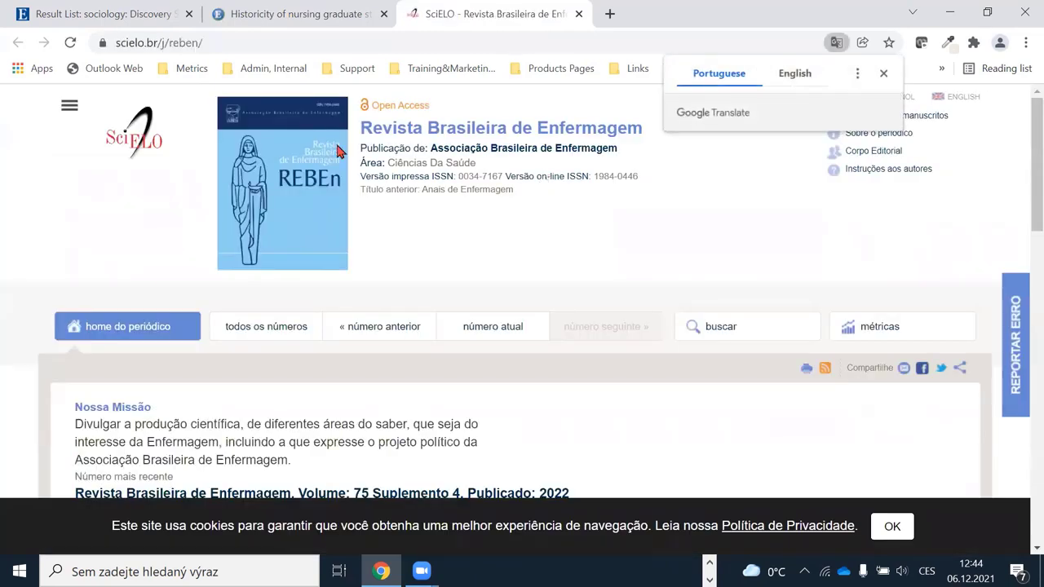
key("ctrl+l")
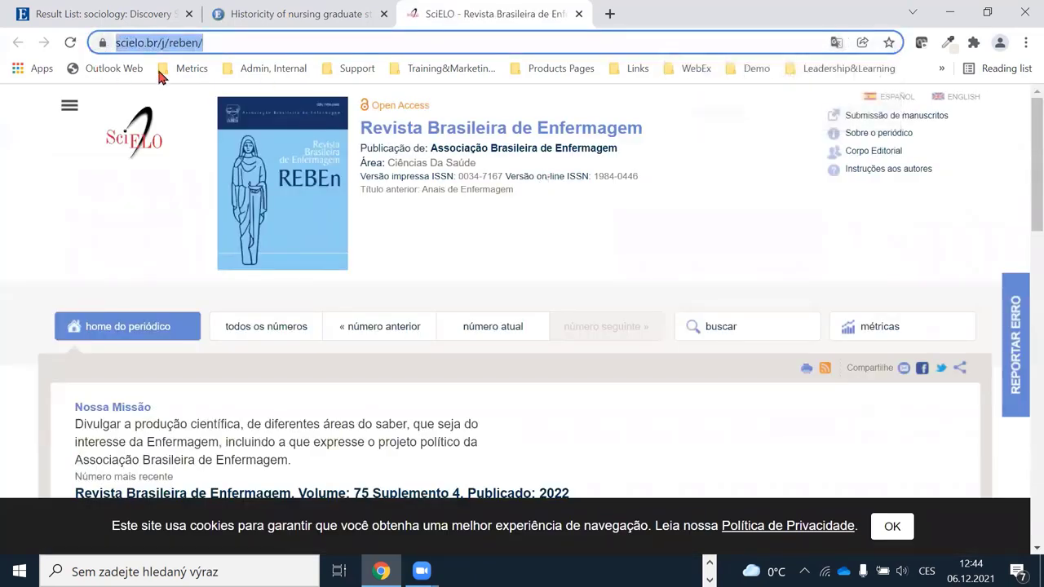
left_click(611, 229)
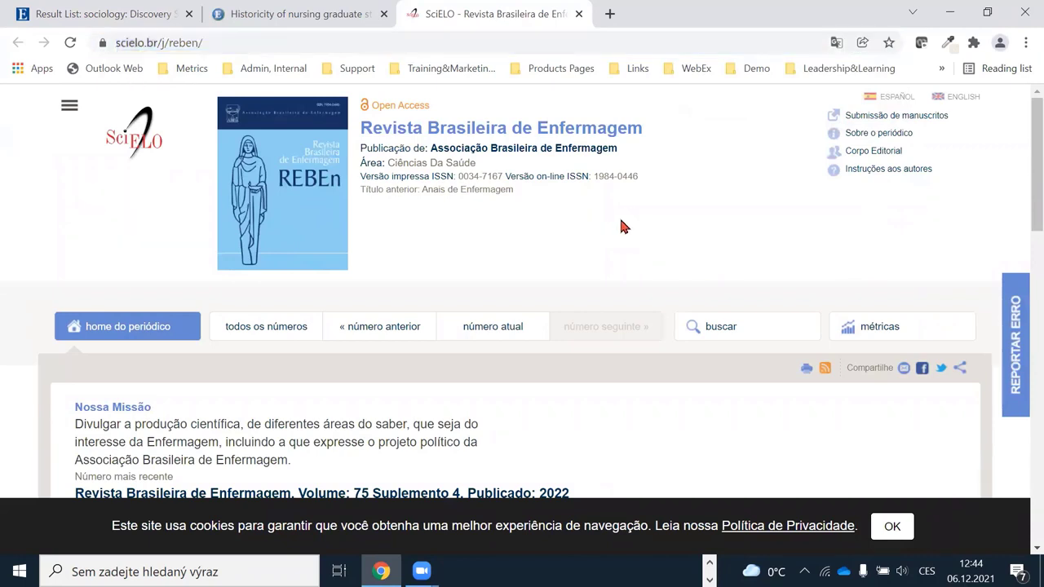
- Open the Revista Brasileira de Enfermagem issue Volume 75 Suplemento 4, published 2022, and view its list of articles
scroll(682, 217, "down", 1)
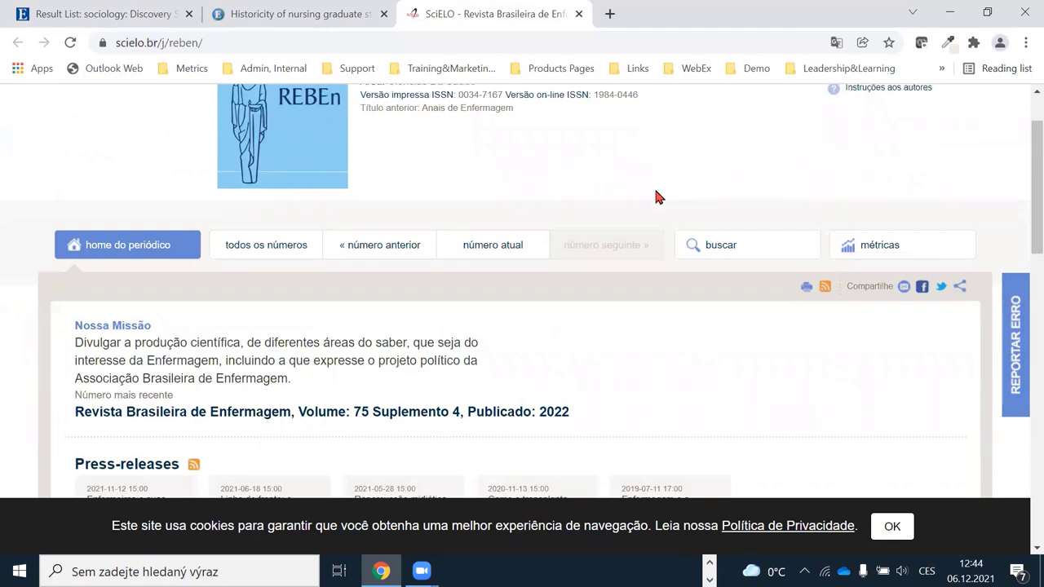
scroll(501, 198, "down", 2)
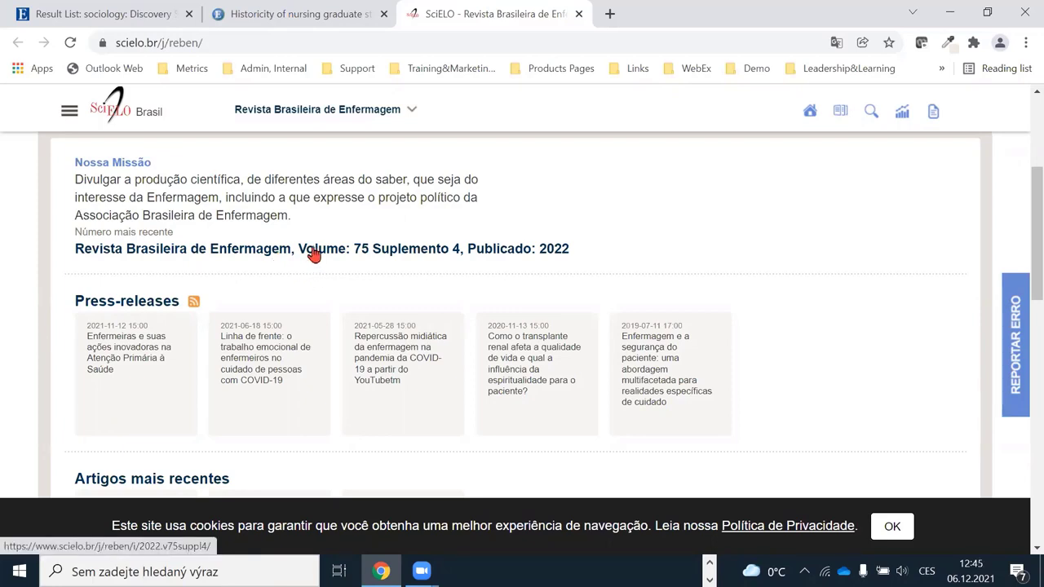
left_click(314, 255)
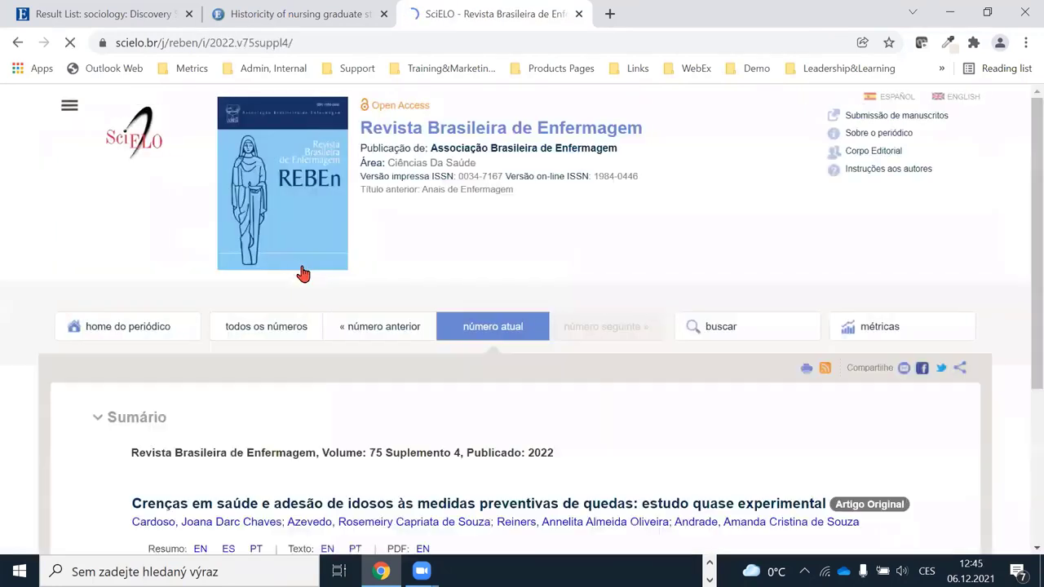
scroll(465, 282, "down", 5)
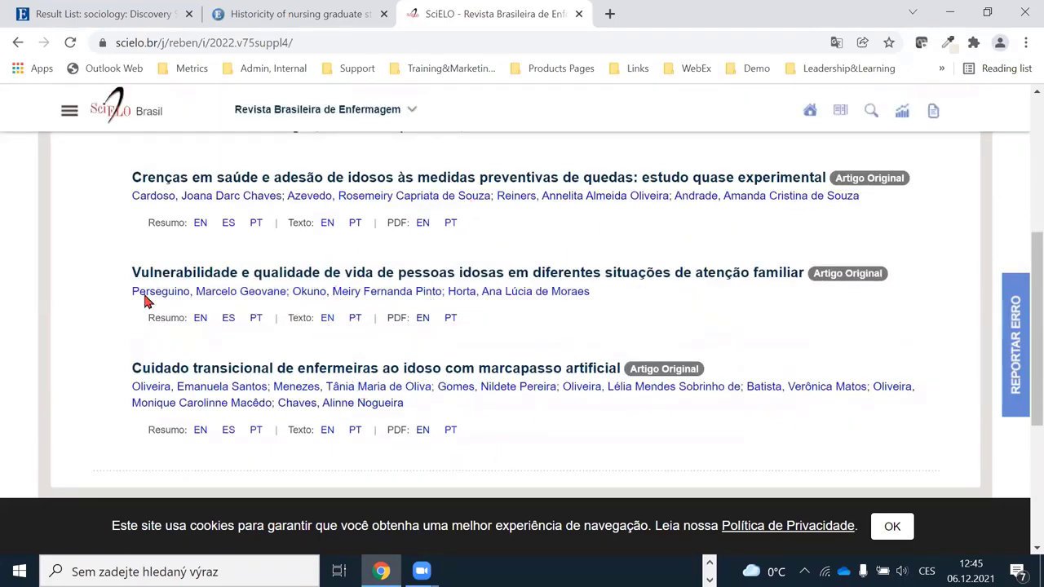
- Return to the sociology result list and examine the full-text links offered on the fourth through fourteenth results
left_click(114, 14)
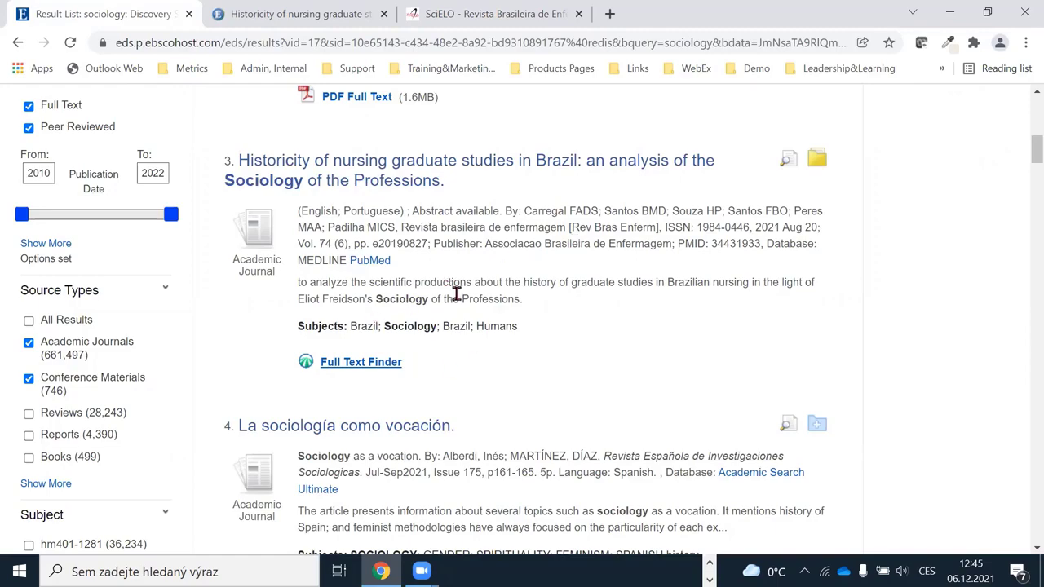
scroll(449, 281, "down", 2)
scroll(447, 275, "down", 5)
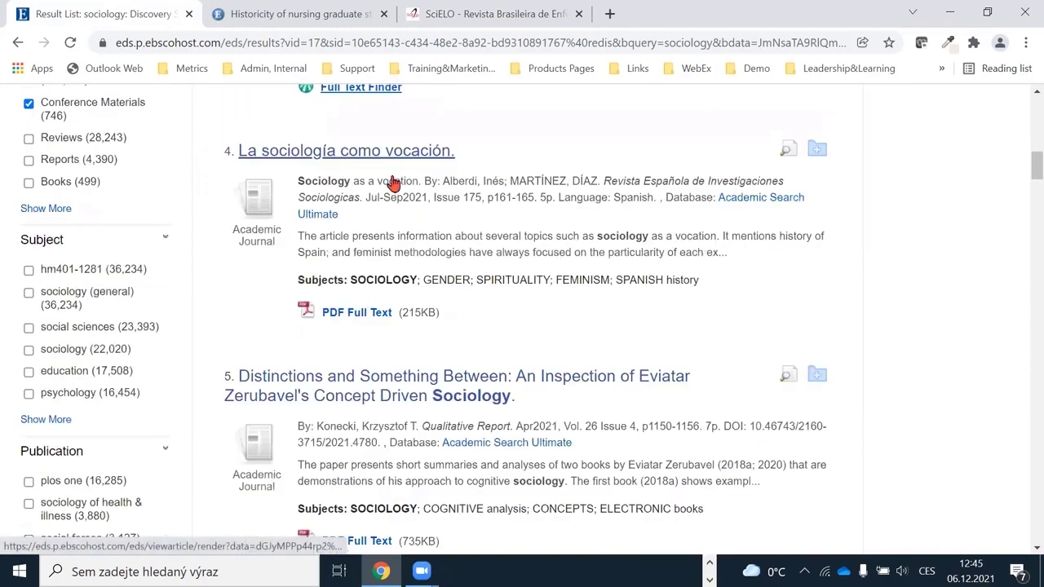
scroll(387, 429, "down", 4)
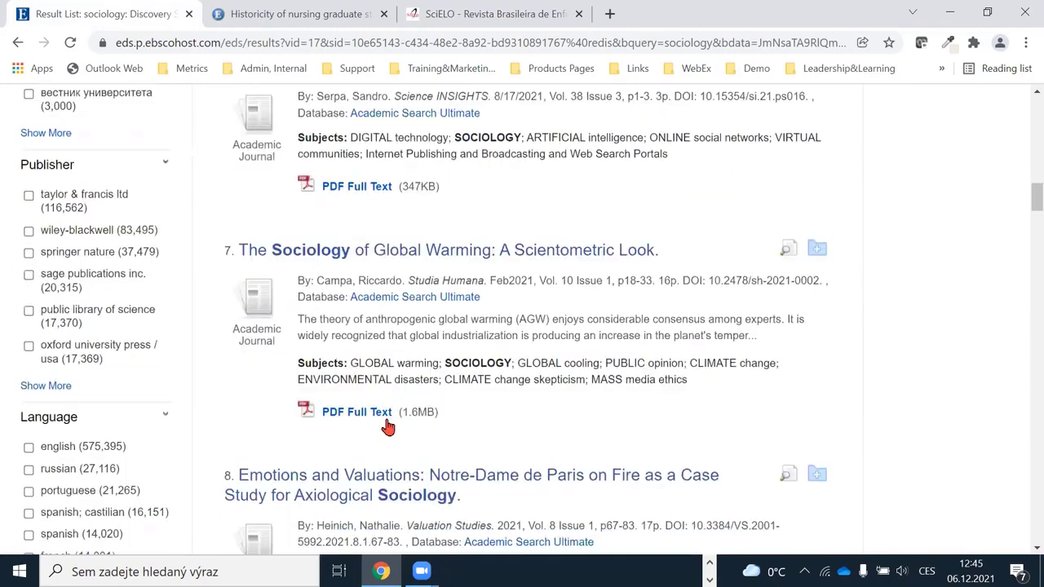
scroll(378, 351, "down", 3)
scroll(378, 365, "down", 6)
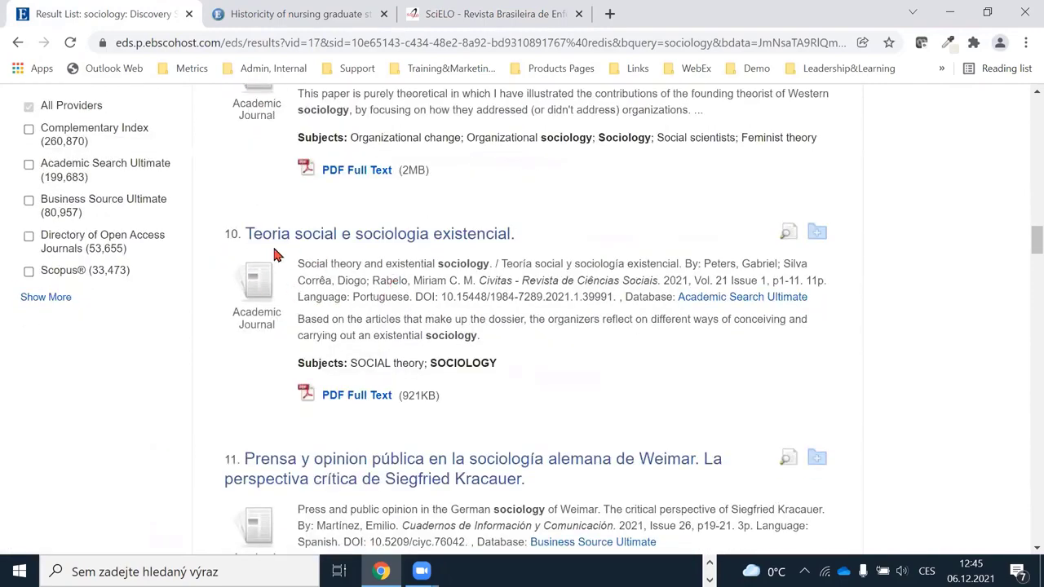
scroll(396, 250, "down", 7)
scroll(372, 276, "down", 5)
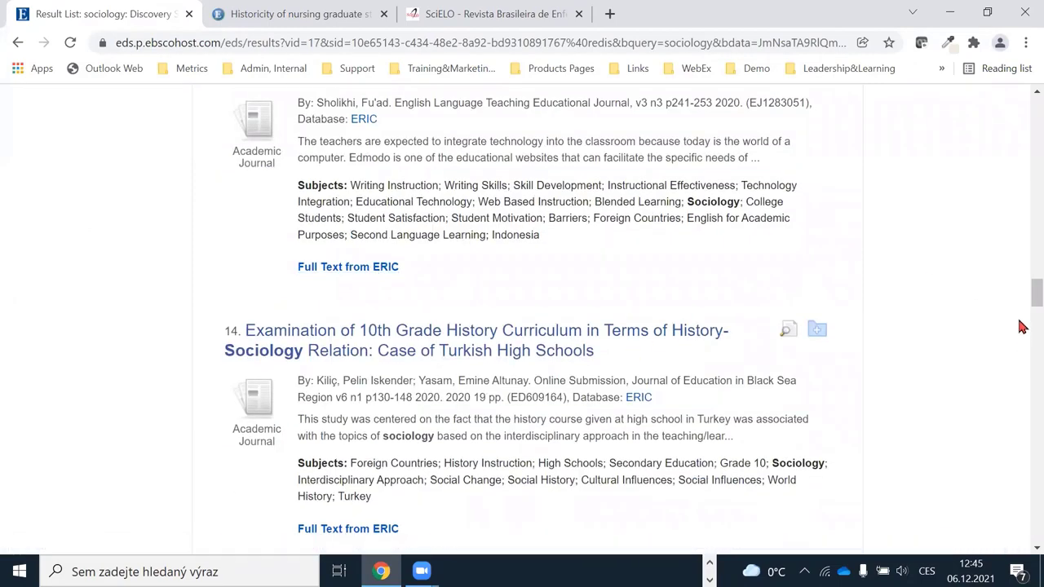
- Open the PDF full text of the first sociology result and skim its opening pages
scroll(1019, 191, "up", 20)
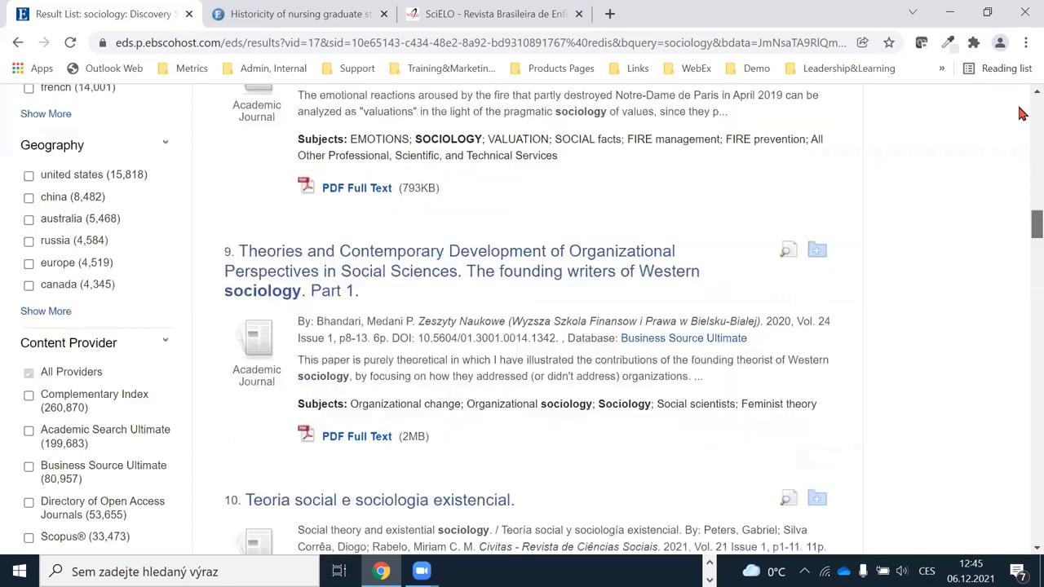
scroll(294, 325, "down", 1)
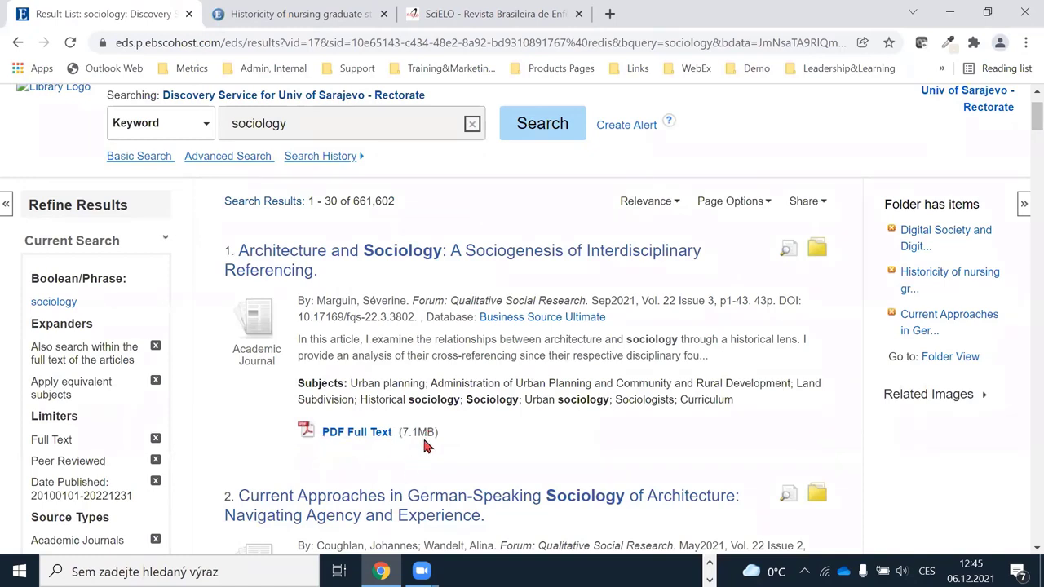
left_click(356, 438)
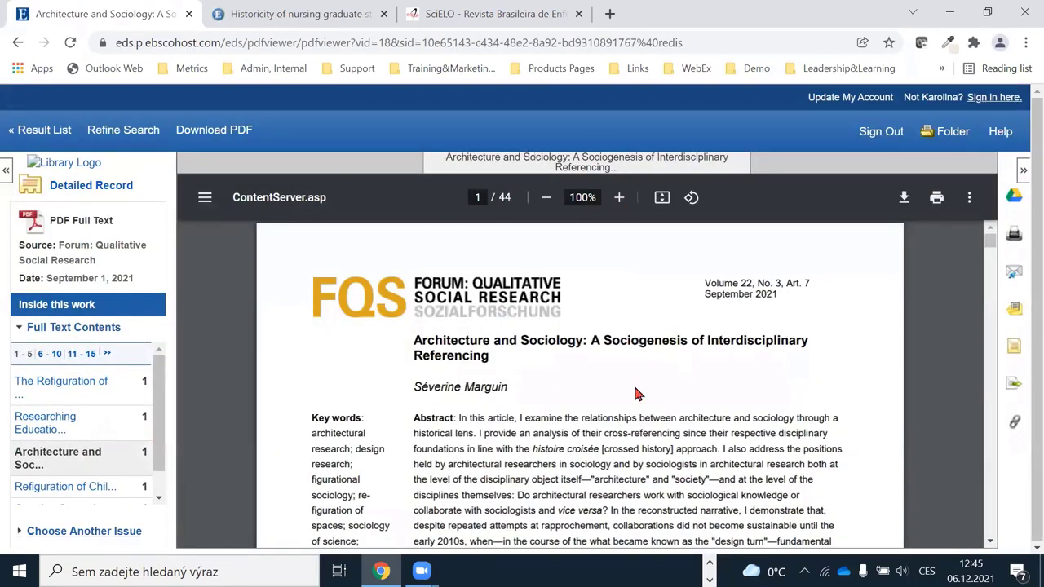
scroll(573, 372, "down", 5)
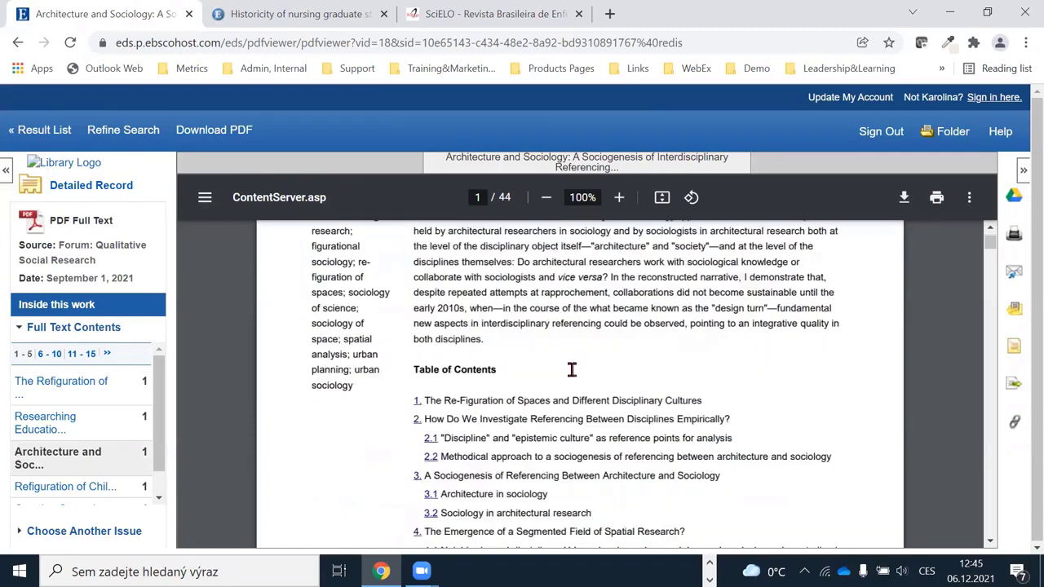
scroll(573, 373, "down", 12)
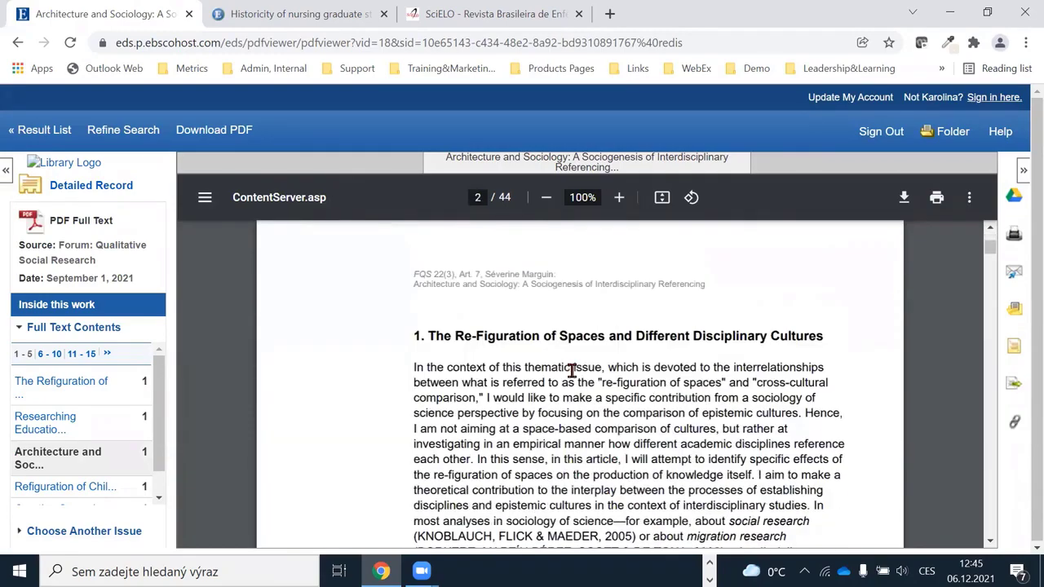
scroll(573, 377, "up", 15)
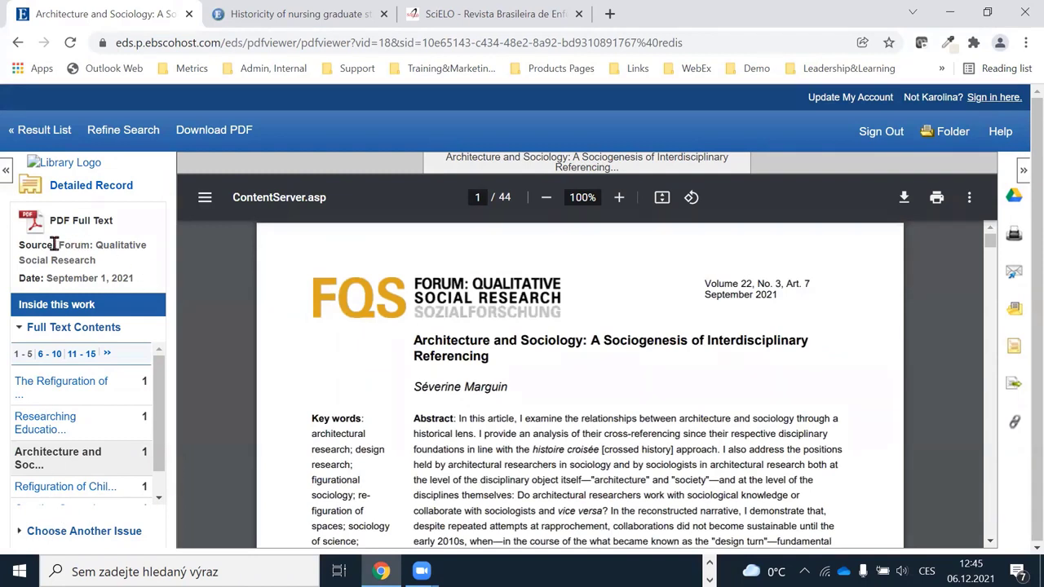
- Highlight the article's source journal and its publication date in the details beside the PDF
left_click_drag(19, 245, 148, 258)
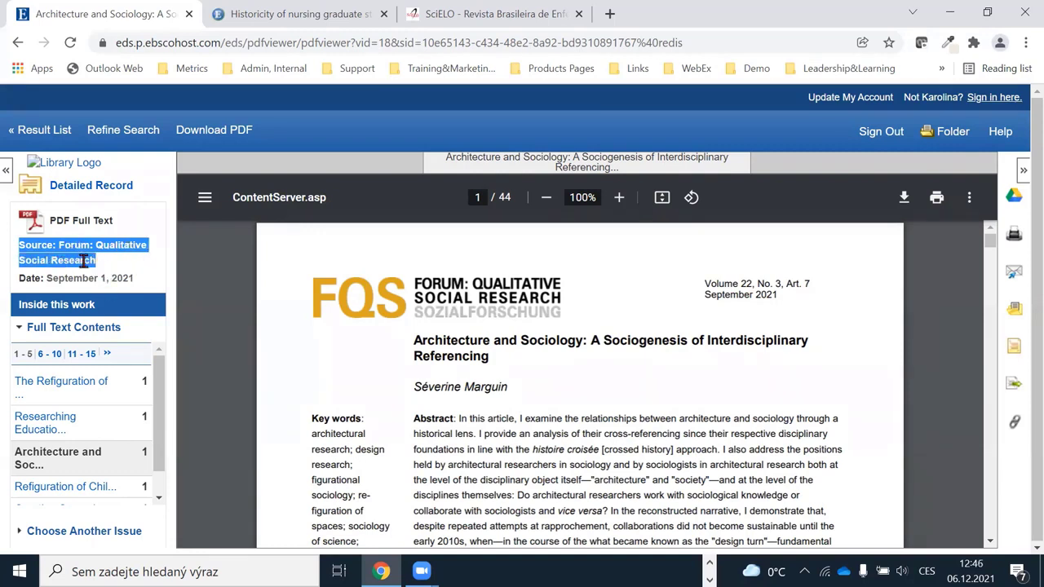
left_click_drag(20, 278, 133, 278)
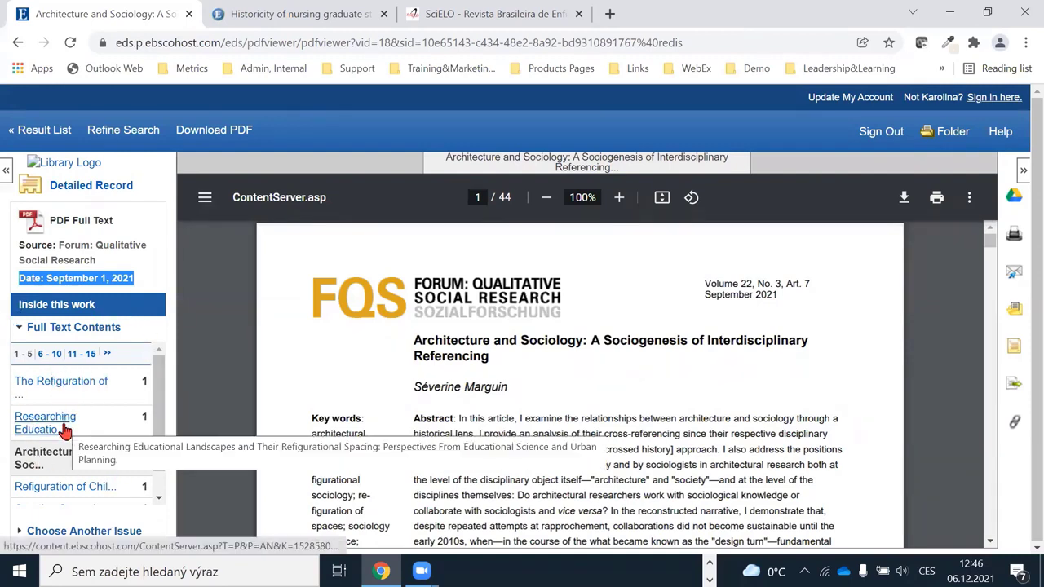
left_click(28, 278)
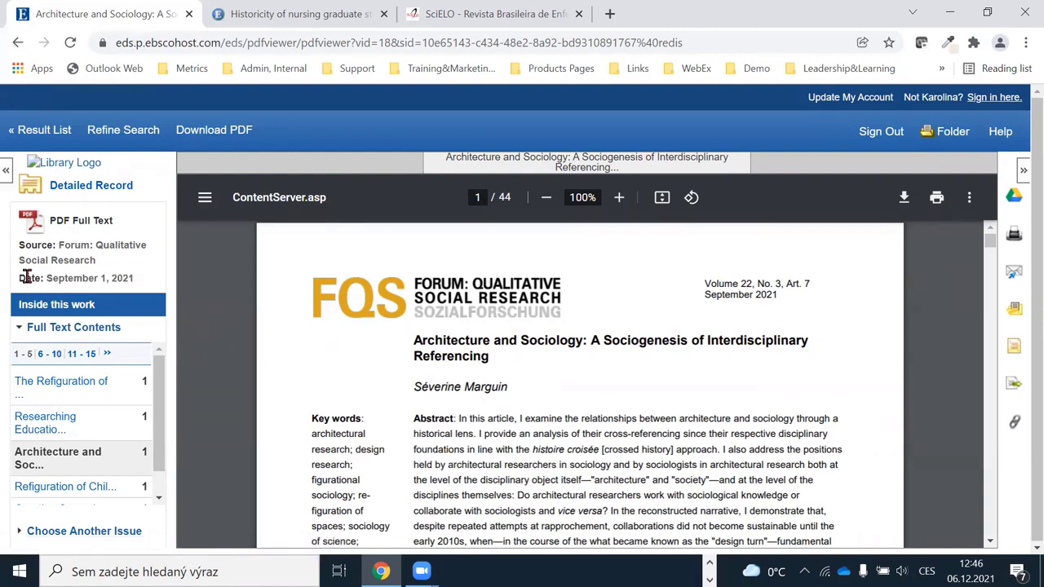
left_click_drag(26, 277, 124, 279)
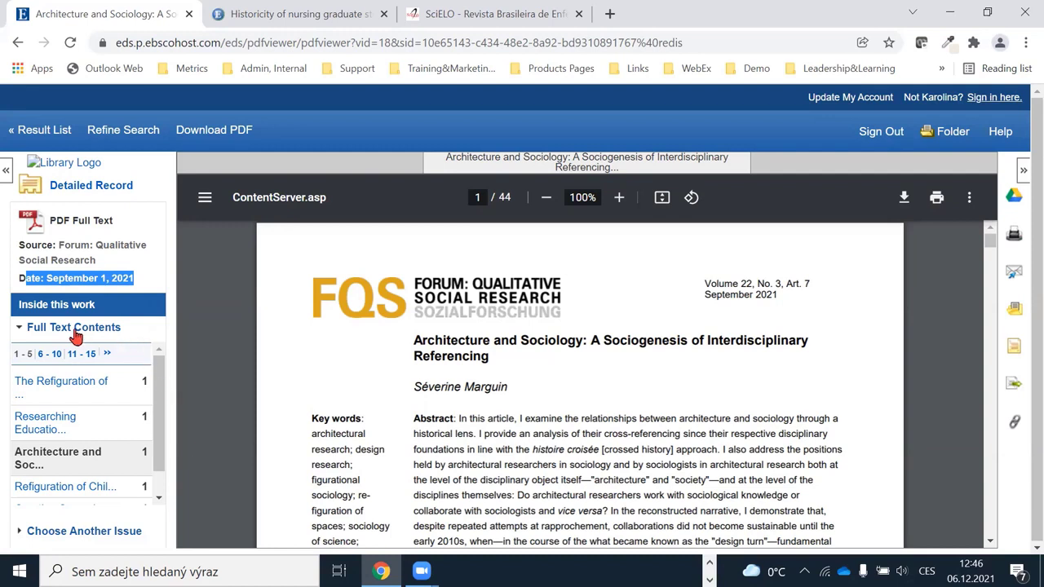
- Show items 6 - 10 of the issue's Full Text Contents and highlight the source journal's name
left_click(54, 355)
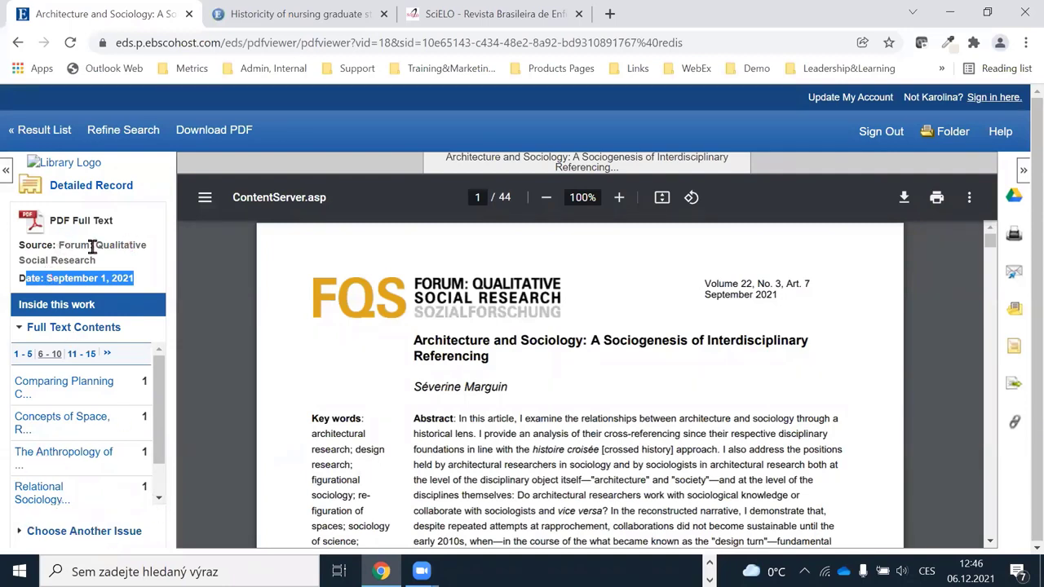
left_click_drag(54, 244, 97, 260)
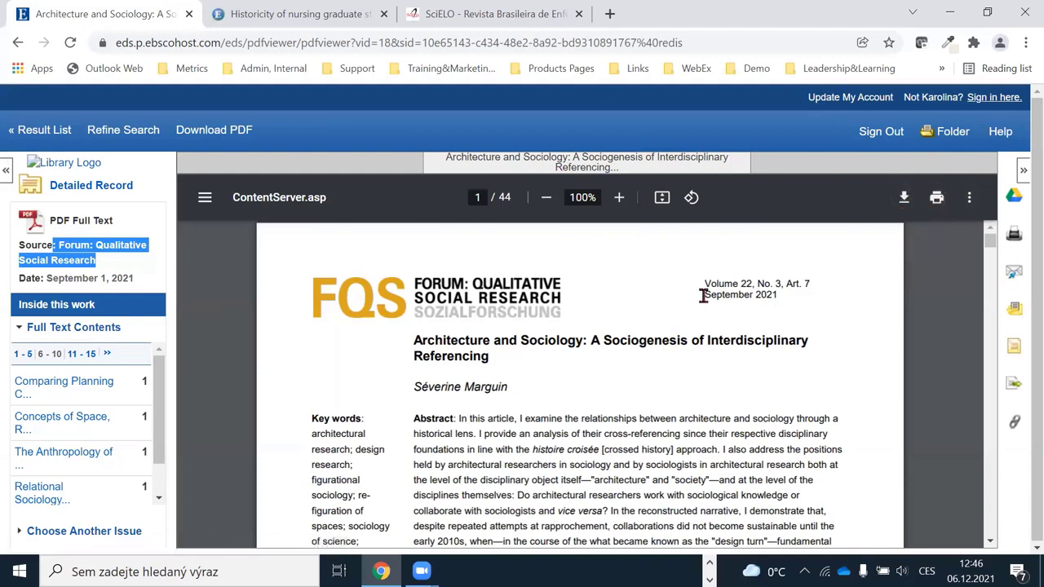
- Browse the full text of the article PDF through to page 14
scroll(703, 295, "down", 1)
scroll(993, 246, "down", 20)
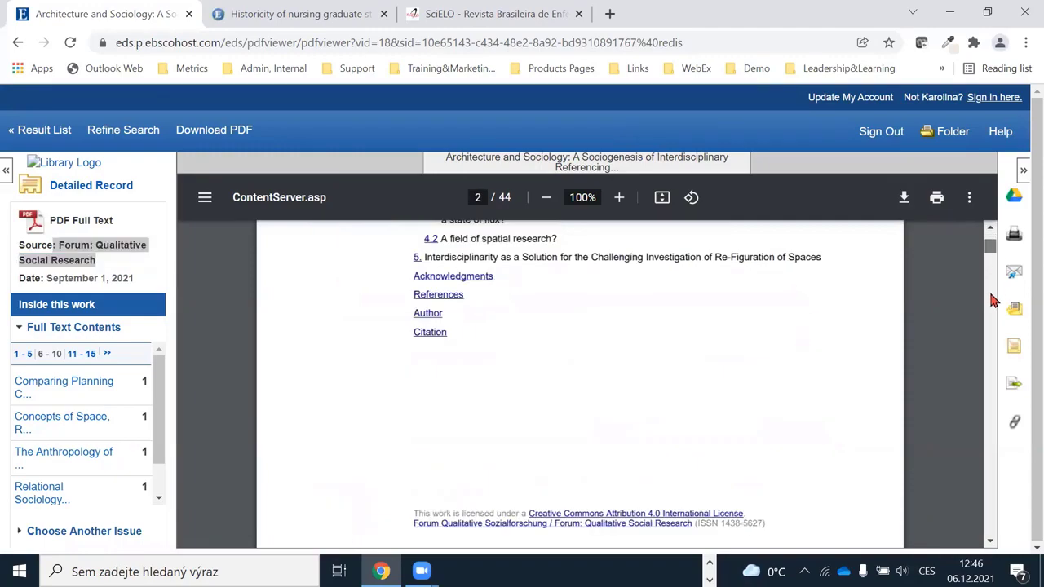
scroll(566, 341, "down", 20)
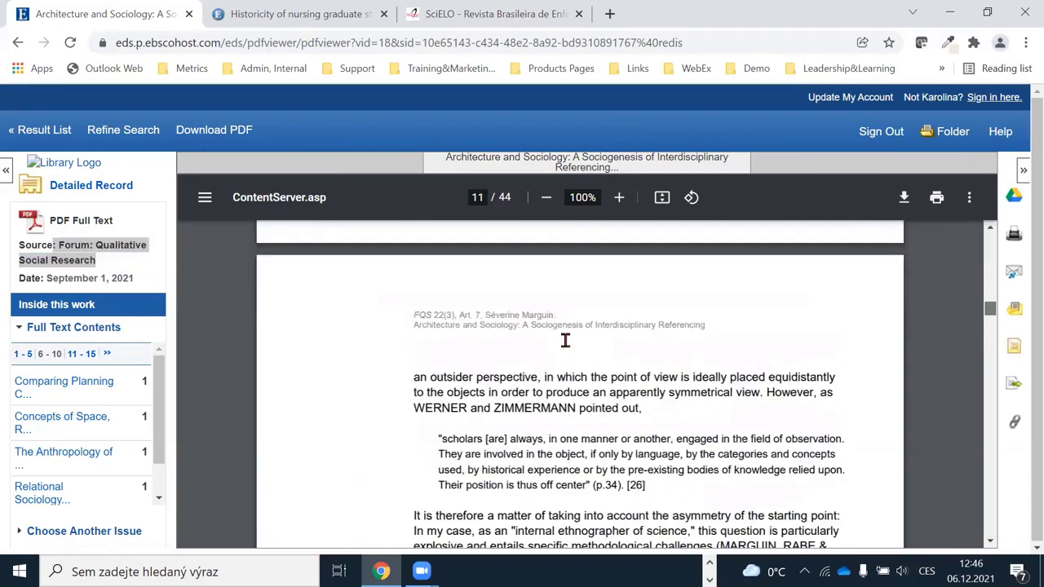
scroll(565, 344, "down", 3)
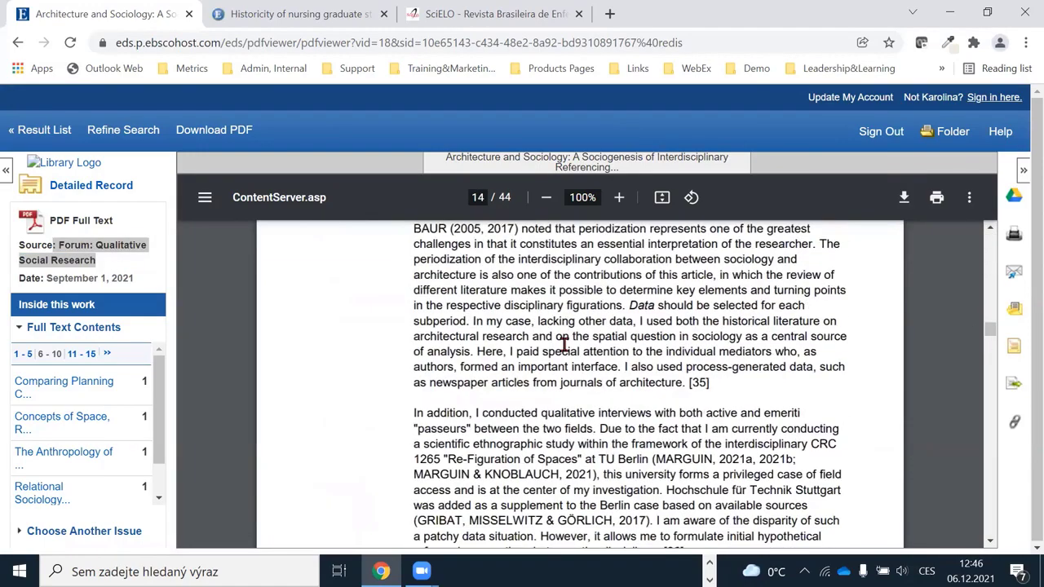
scroll(564, 344, "down", 1)
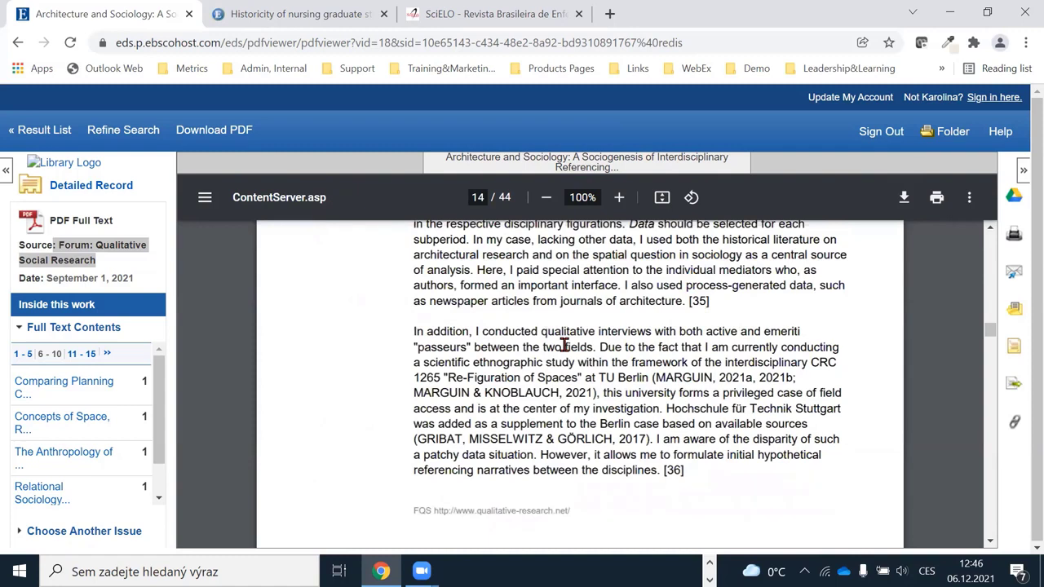
- Open the PDF's download save dialog and cancel it, and open and close the Save to Google Drive option
left_click(899, 209)
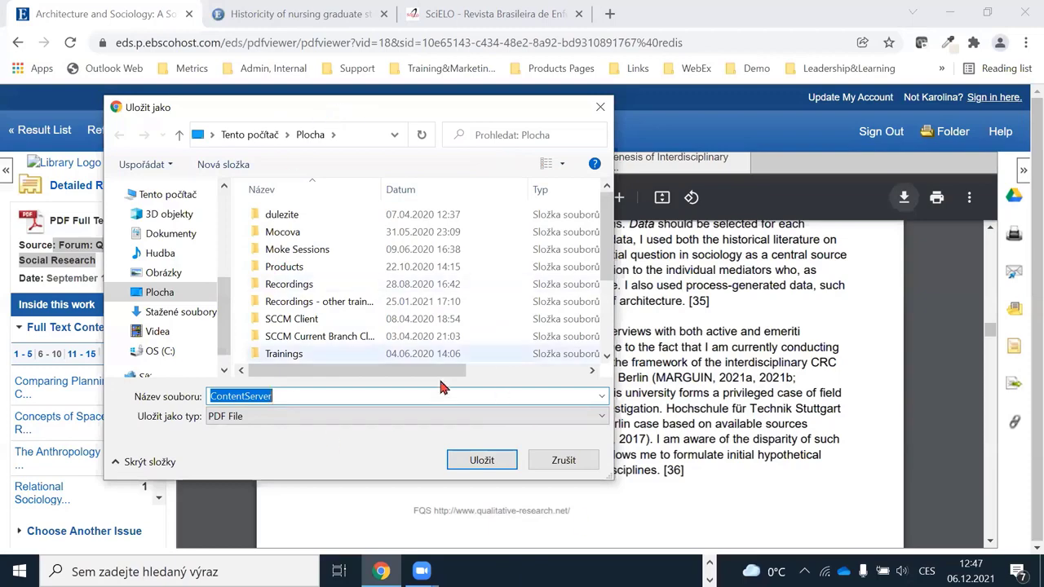
left_click(566, 462)
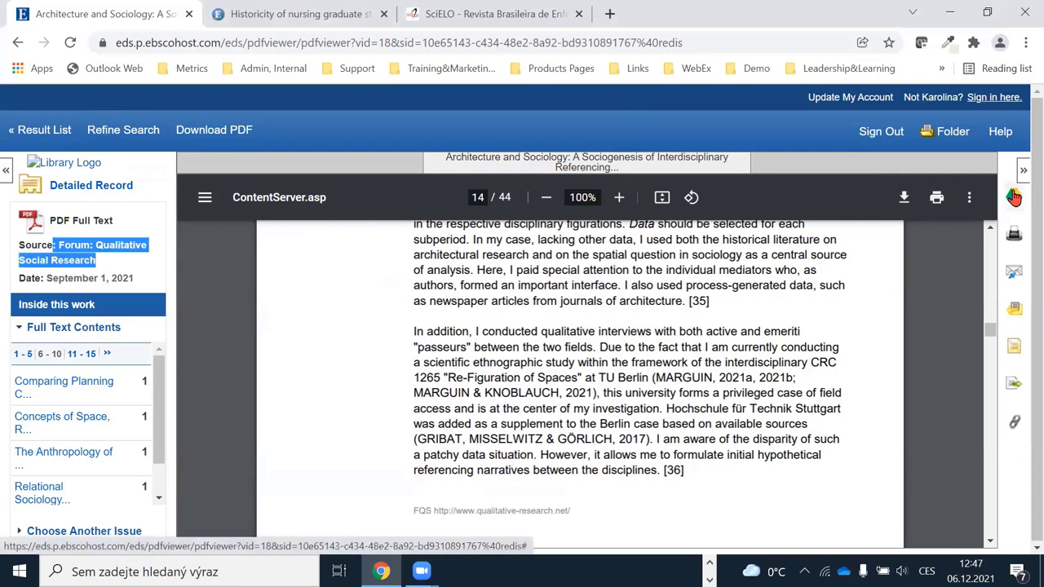
left_click(1013, 196)
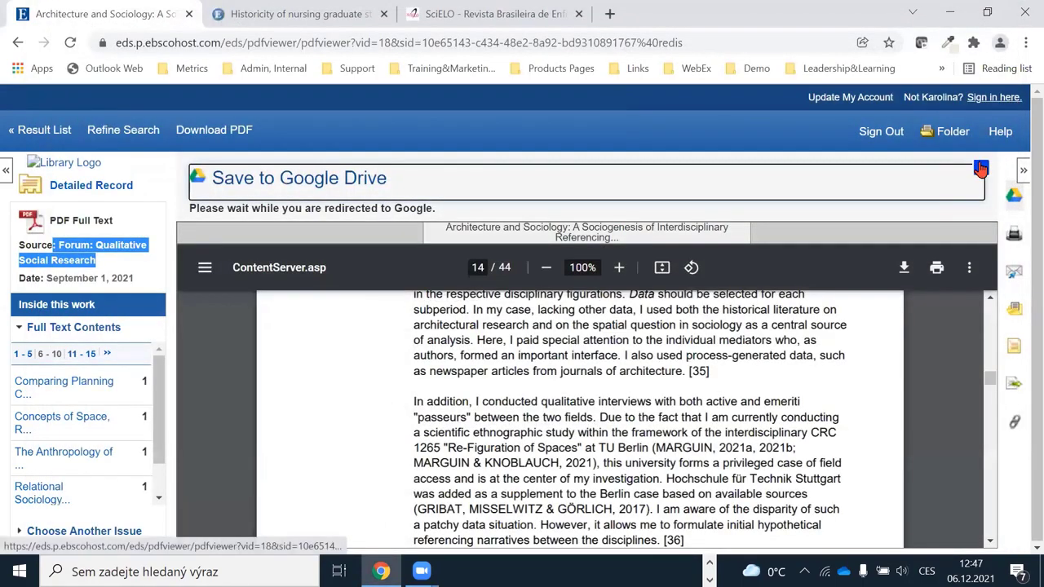
left_click(981, 169)
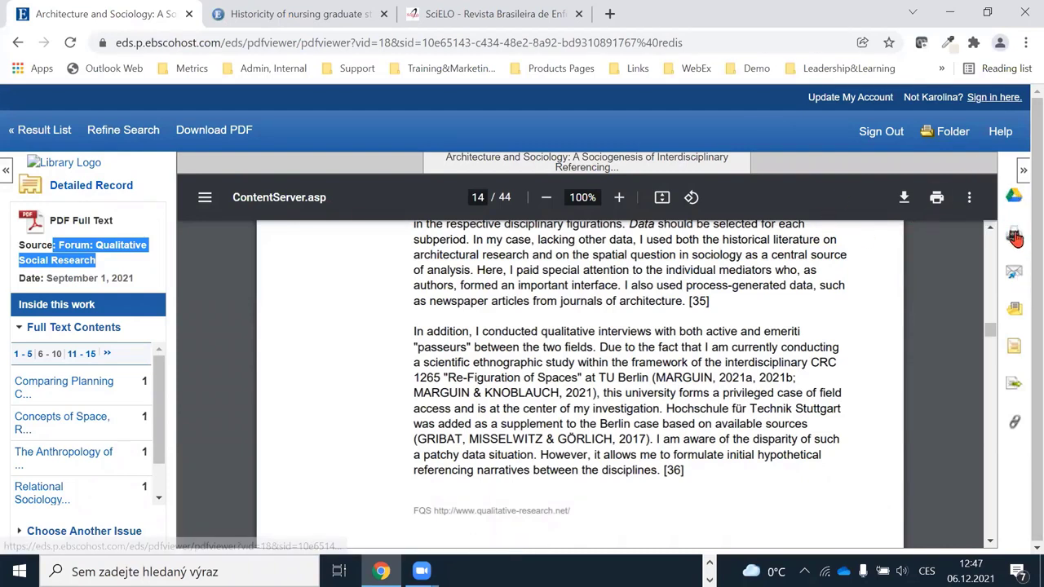
- Open the article's e-mail form, go through its recipient, subject, comments and Standard Field Format options, and cancel without sending
left_click(1014, 276)
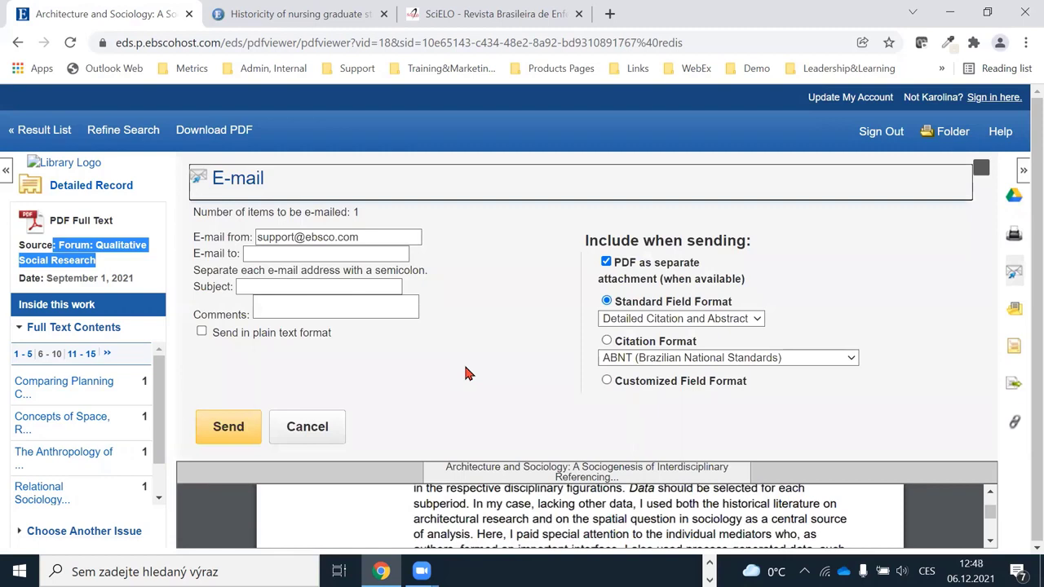
left_click(251, 254)
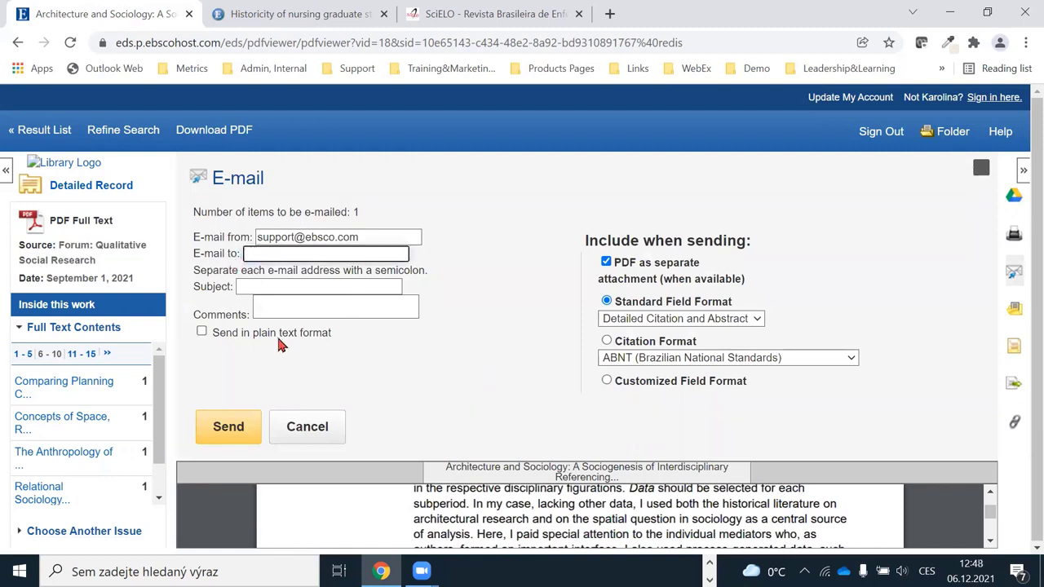
left_click(241, 286)
left_click(297, 304)
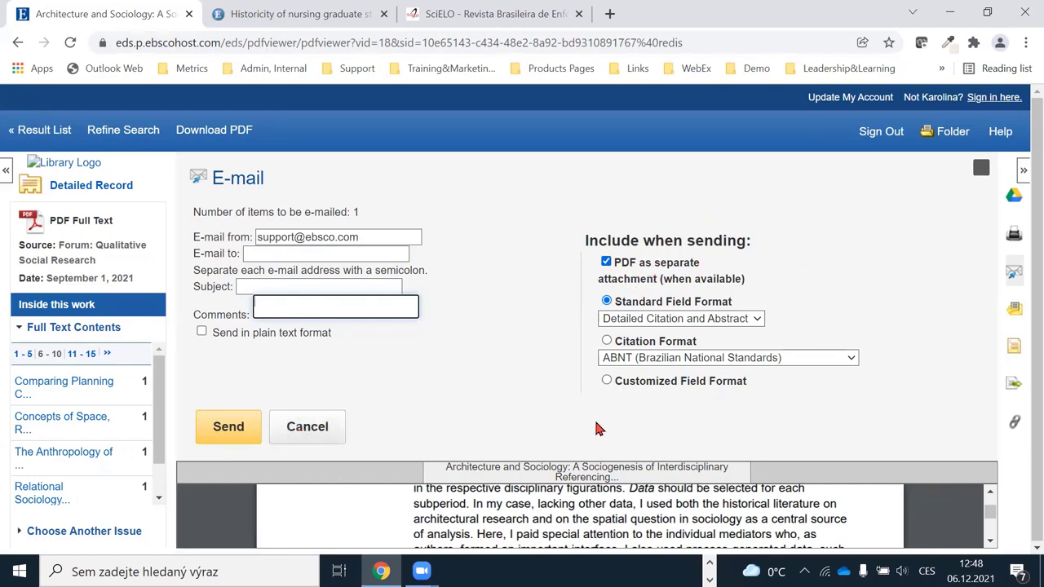
left_click(694, 319)
left_click(514, 369)
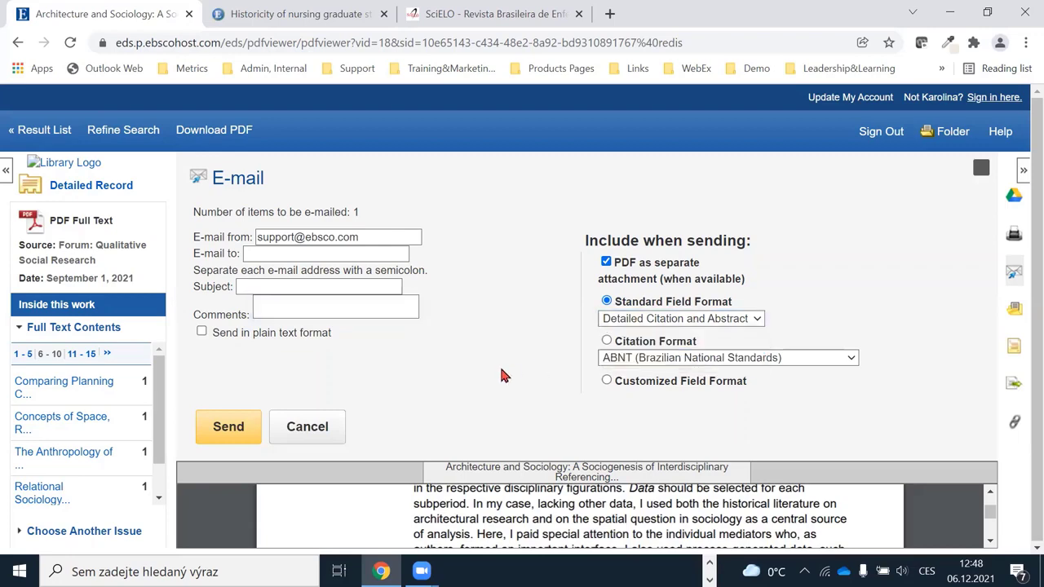
left_click(308, 427)
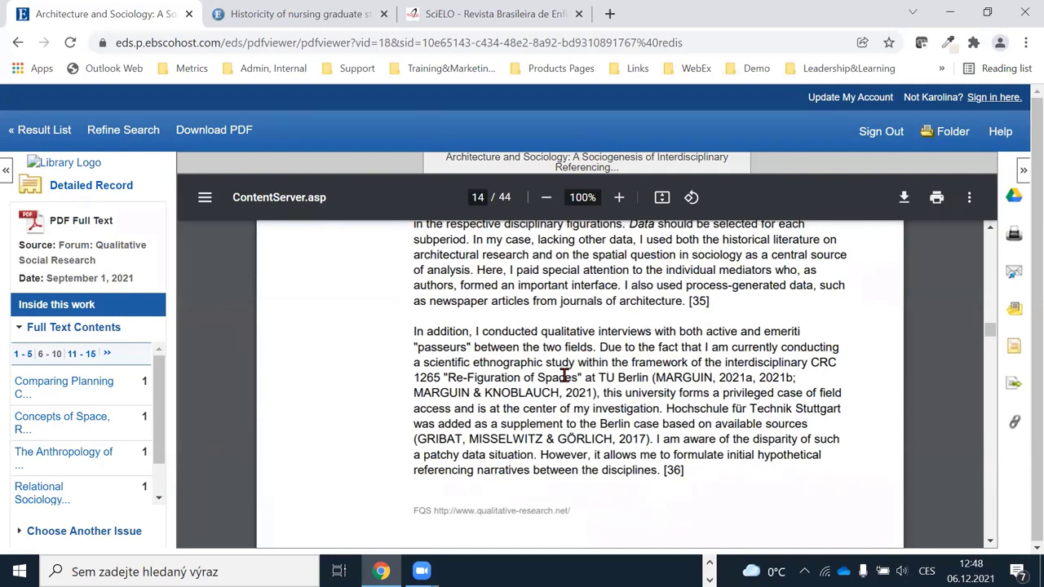
- Review the article's Citation Format list through Vancouver/ICMJE, highlight the Chicago 17th Edition (Author-Date) reference, and close the list
left_click(1015, 350)
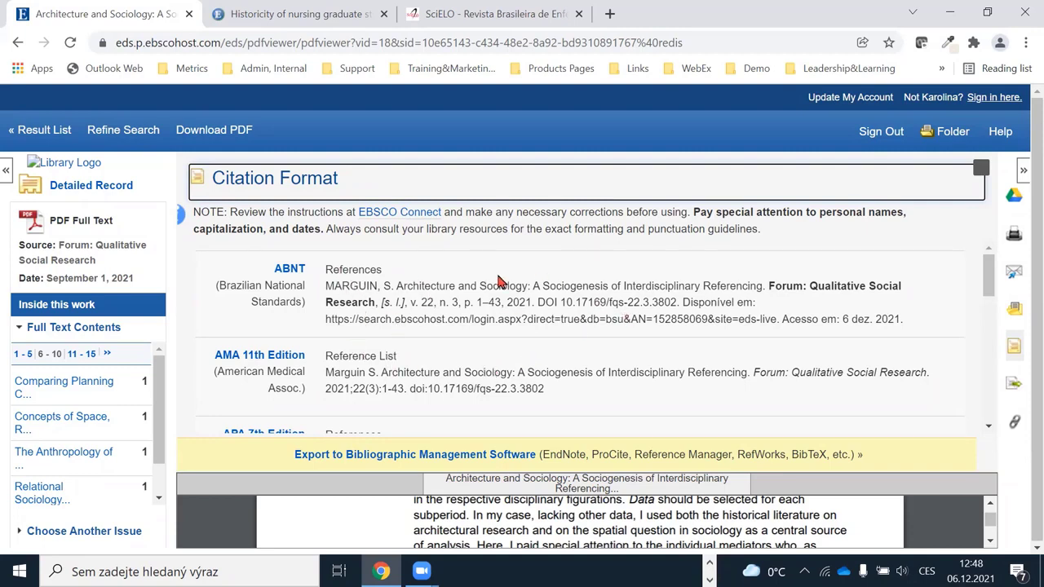
scroll(500, 291, "down", 5)
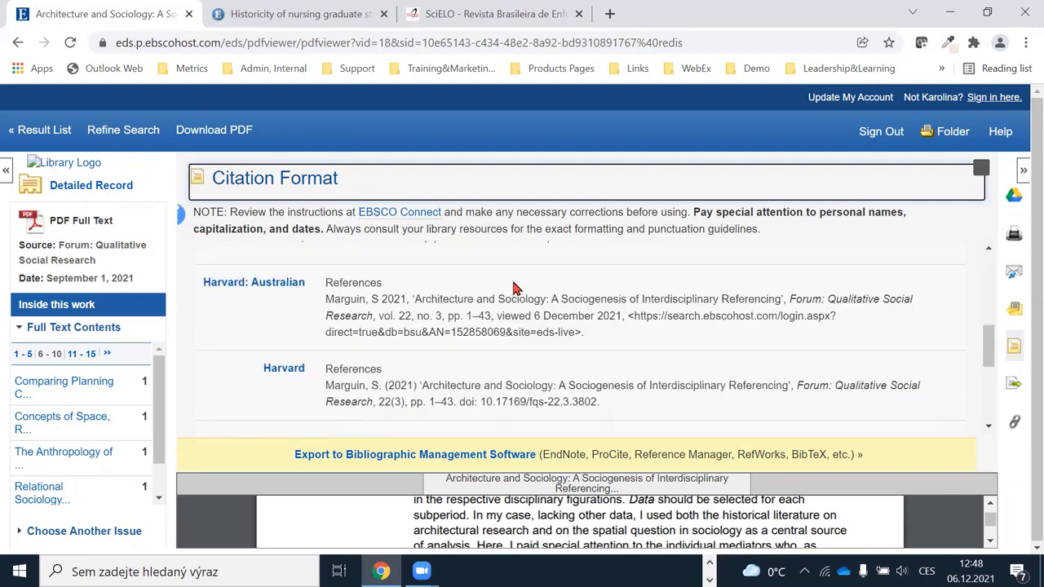
scroll(490, 299, "down", 3)
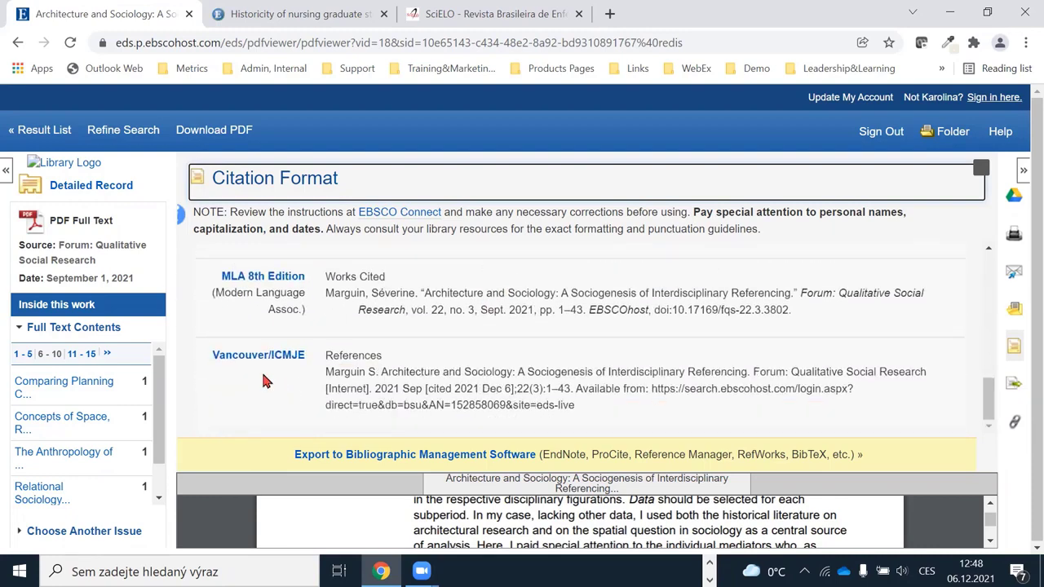
scroll(301, 359, "up", 2)
scroll(302, 364, "up", 2)
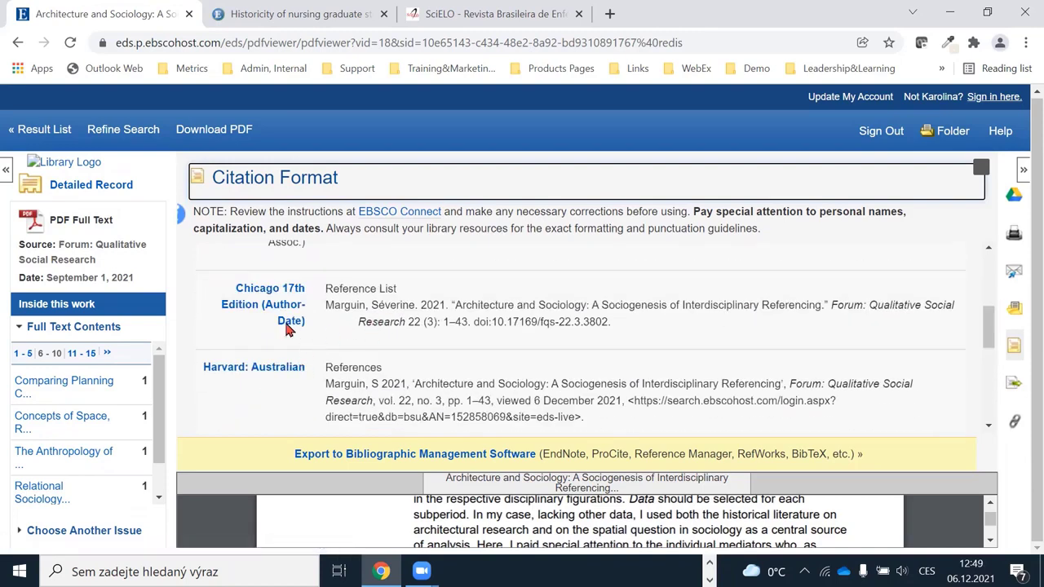
left_click_drag(325, 305, 644, 328)
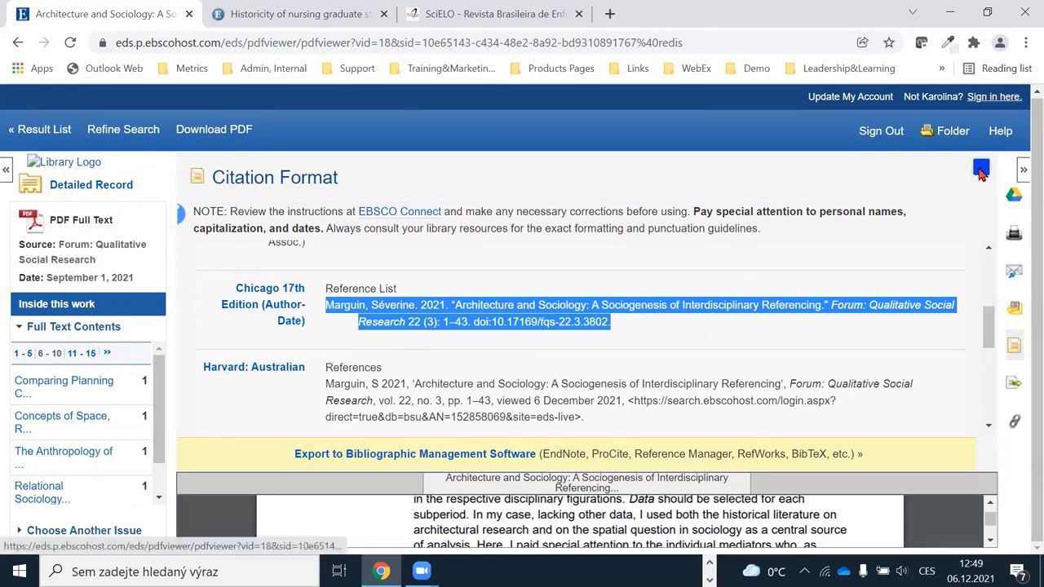
left_click(982, 167)
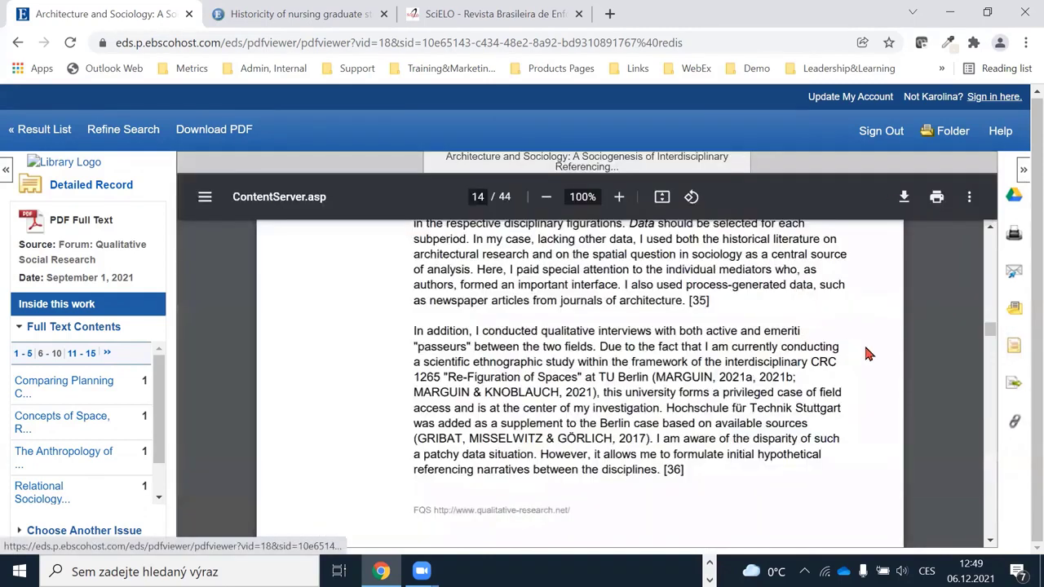
- Open the article's Export Manager and highlight the Direct Export in RIS Format option and its example reference managers
left_click(1014, 389)
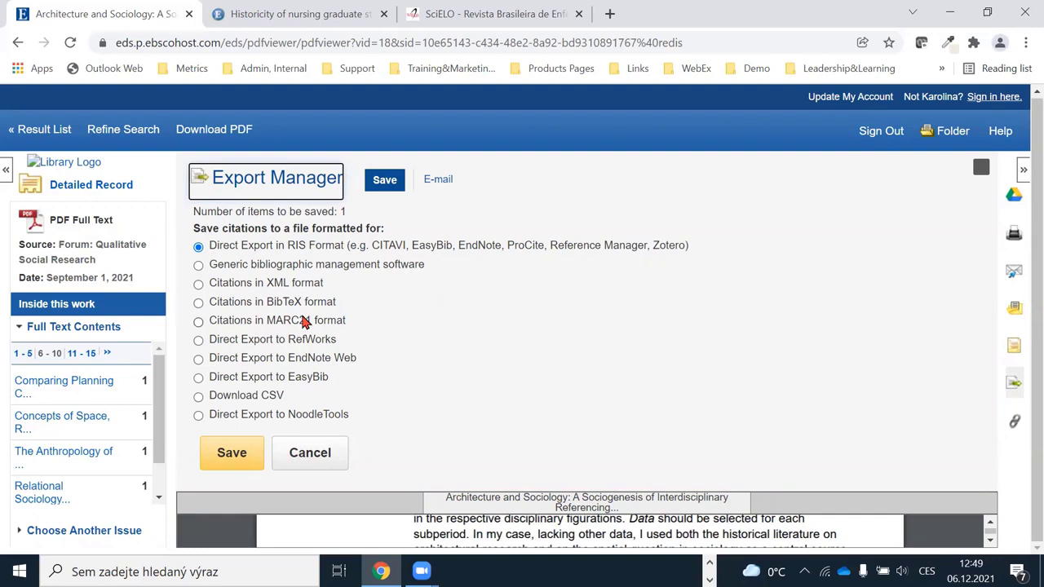
left_click_drag(217, 250, 354, 250)
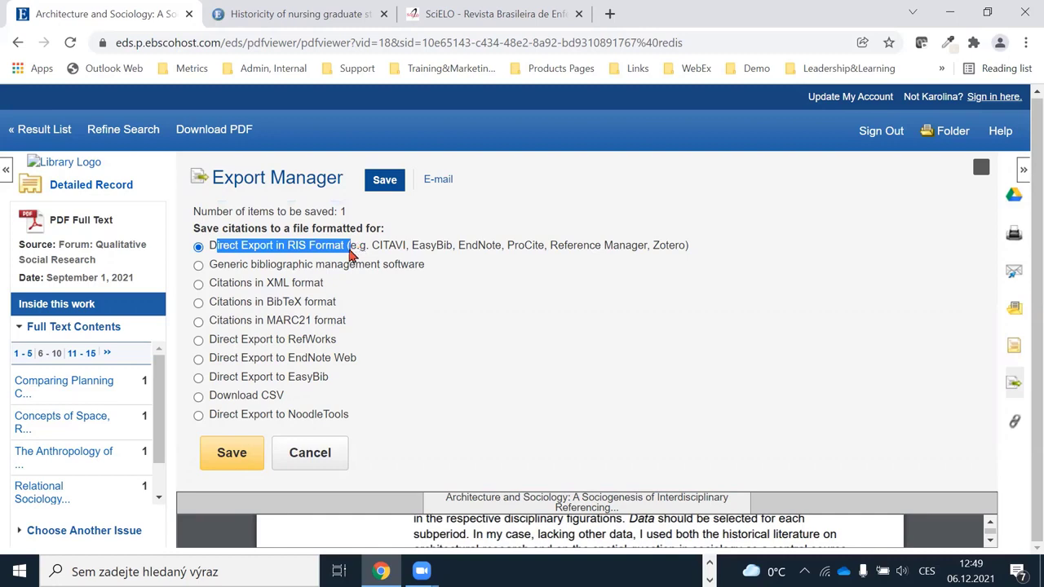
left_click(347, 251)
left_click_drag(347, 251, 599, 259)
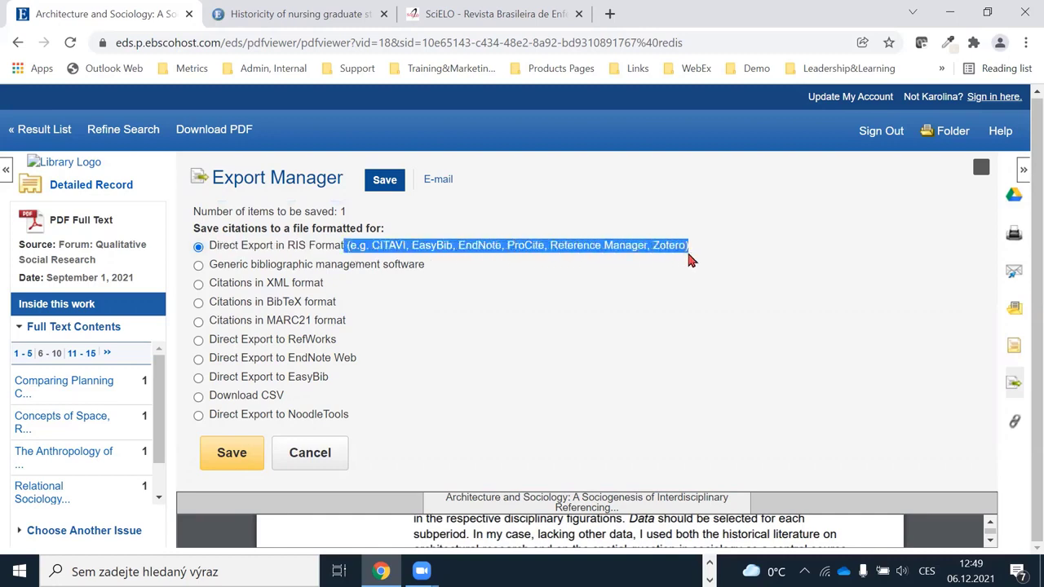